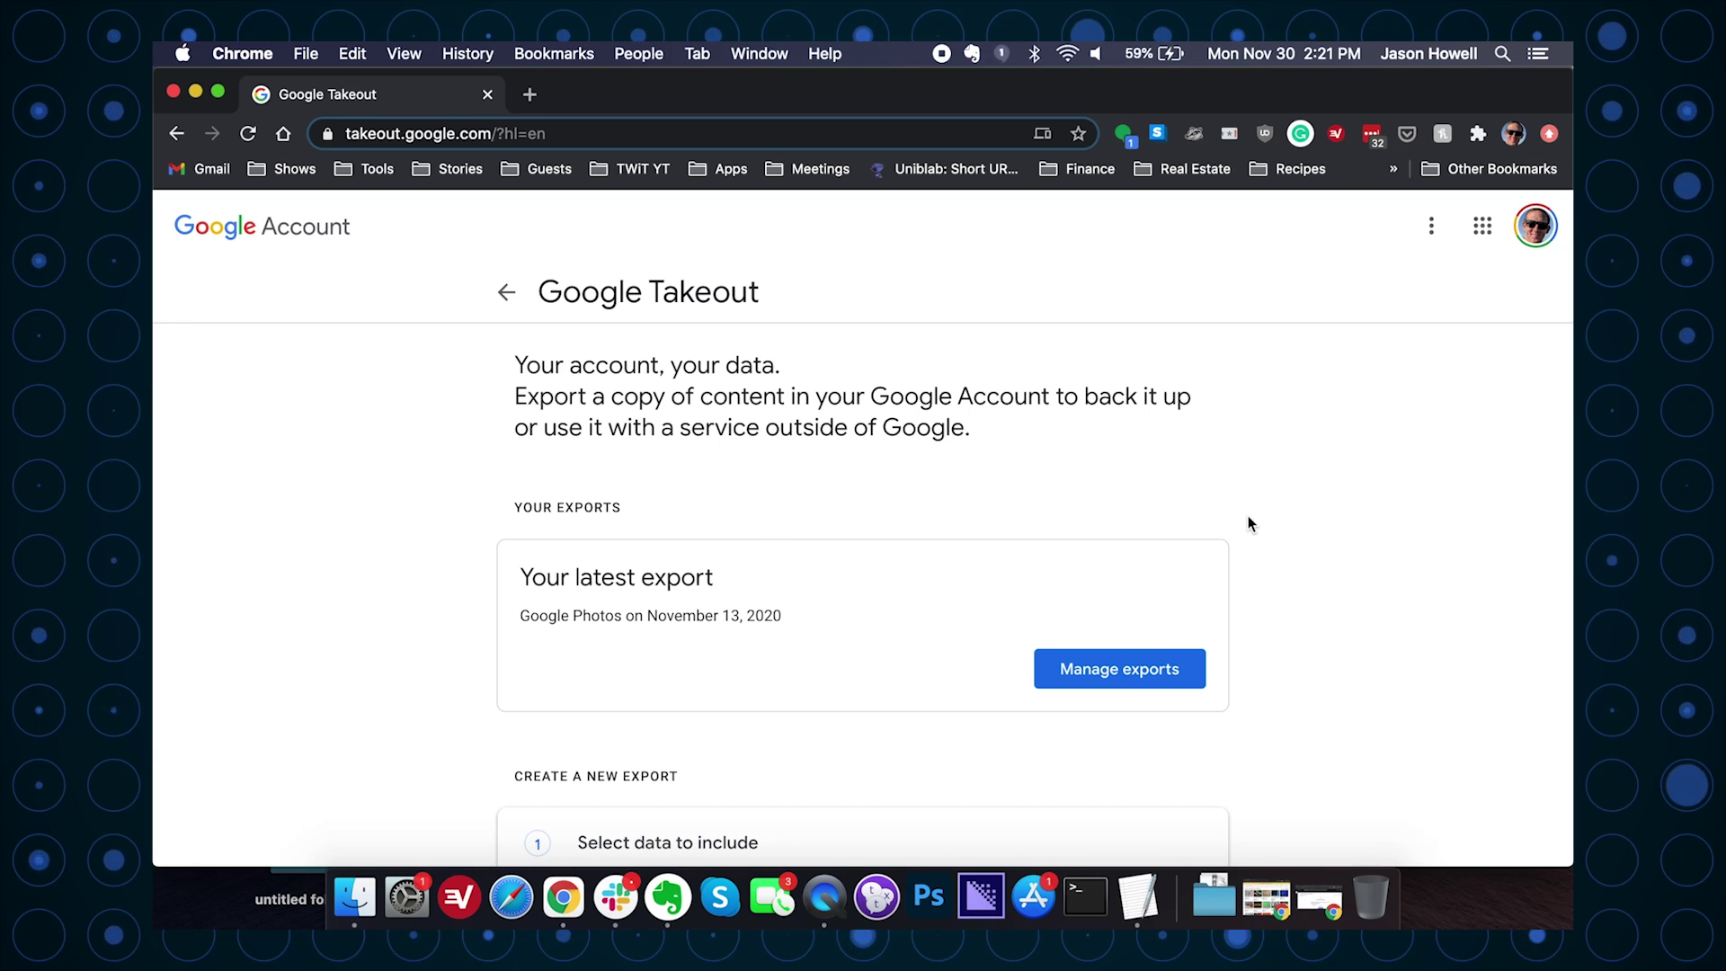
Deselect all products for the new export and include only Google Photos.
scroll(1248, 518, "down", 1)
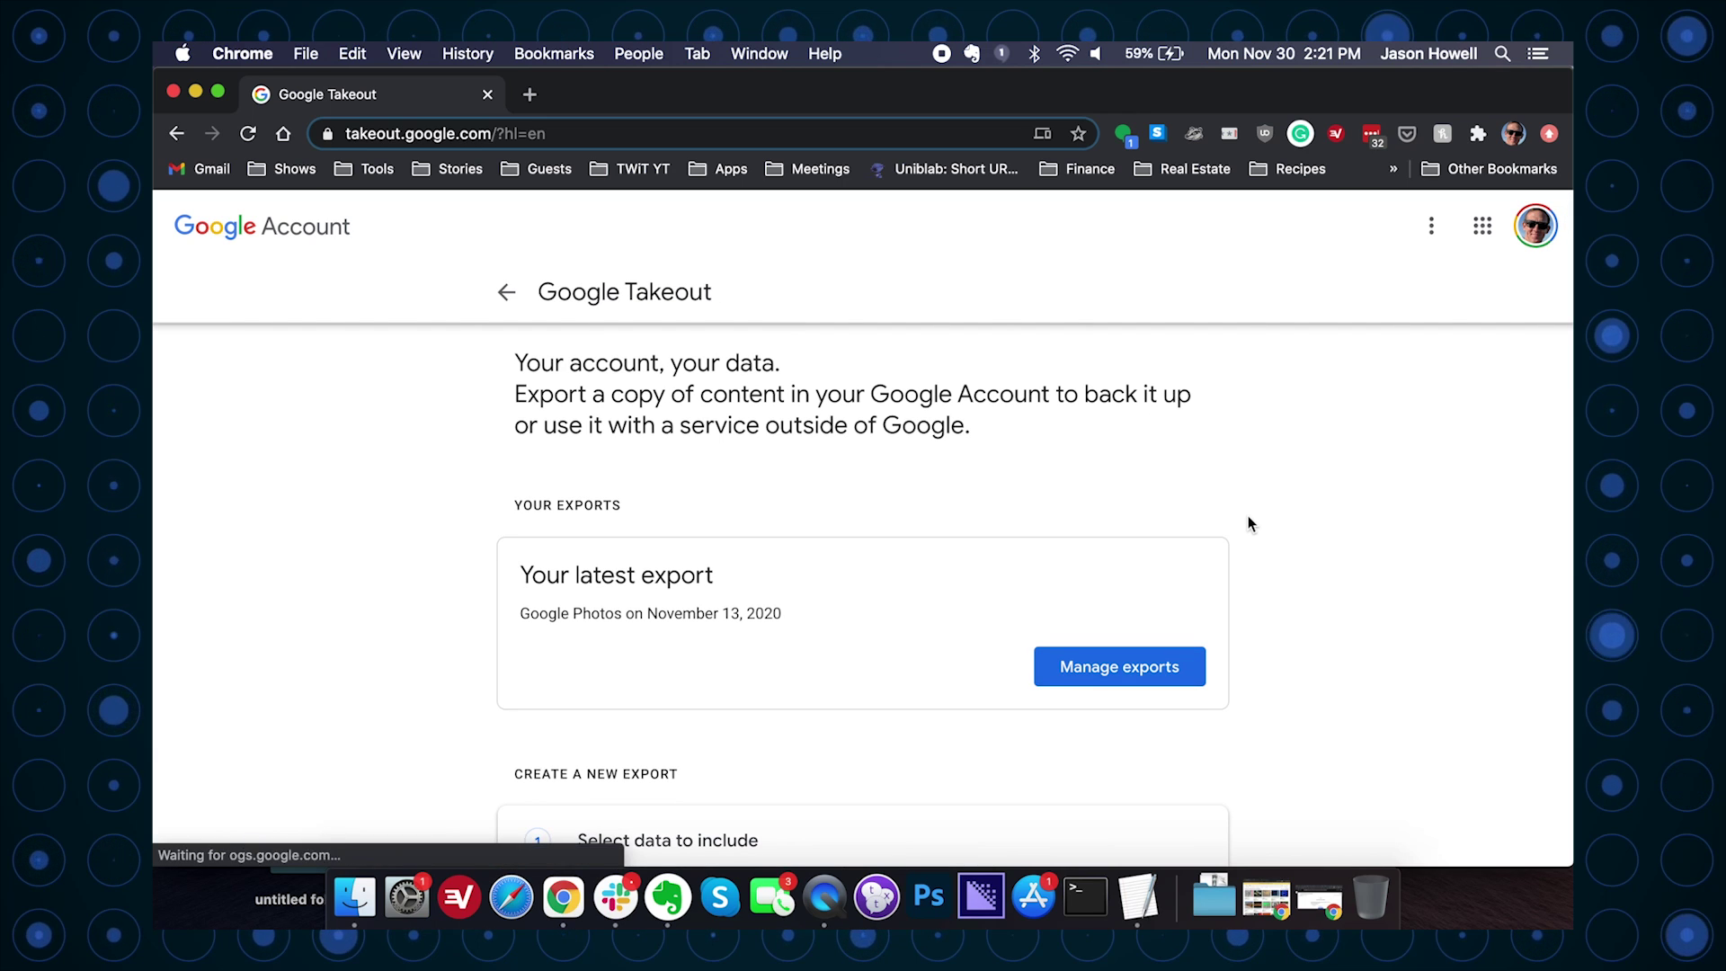
scroll(1247, 524, "down", 1)
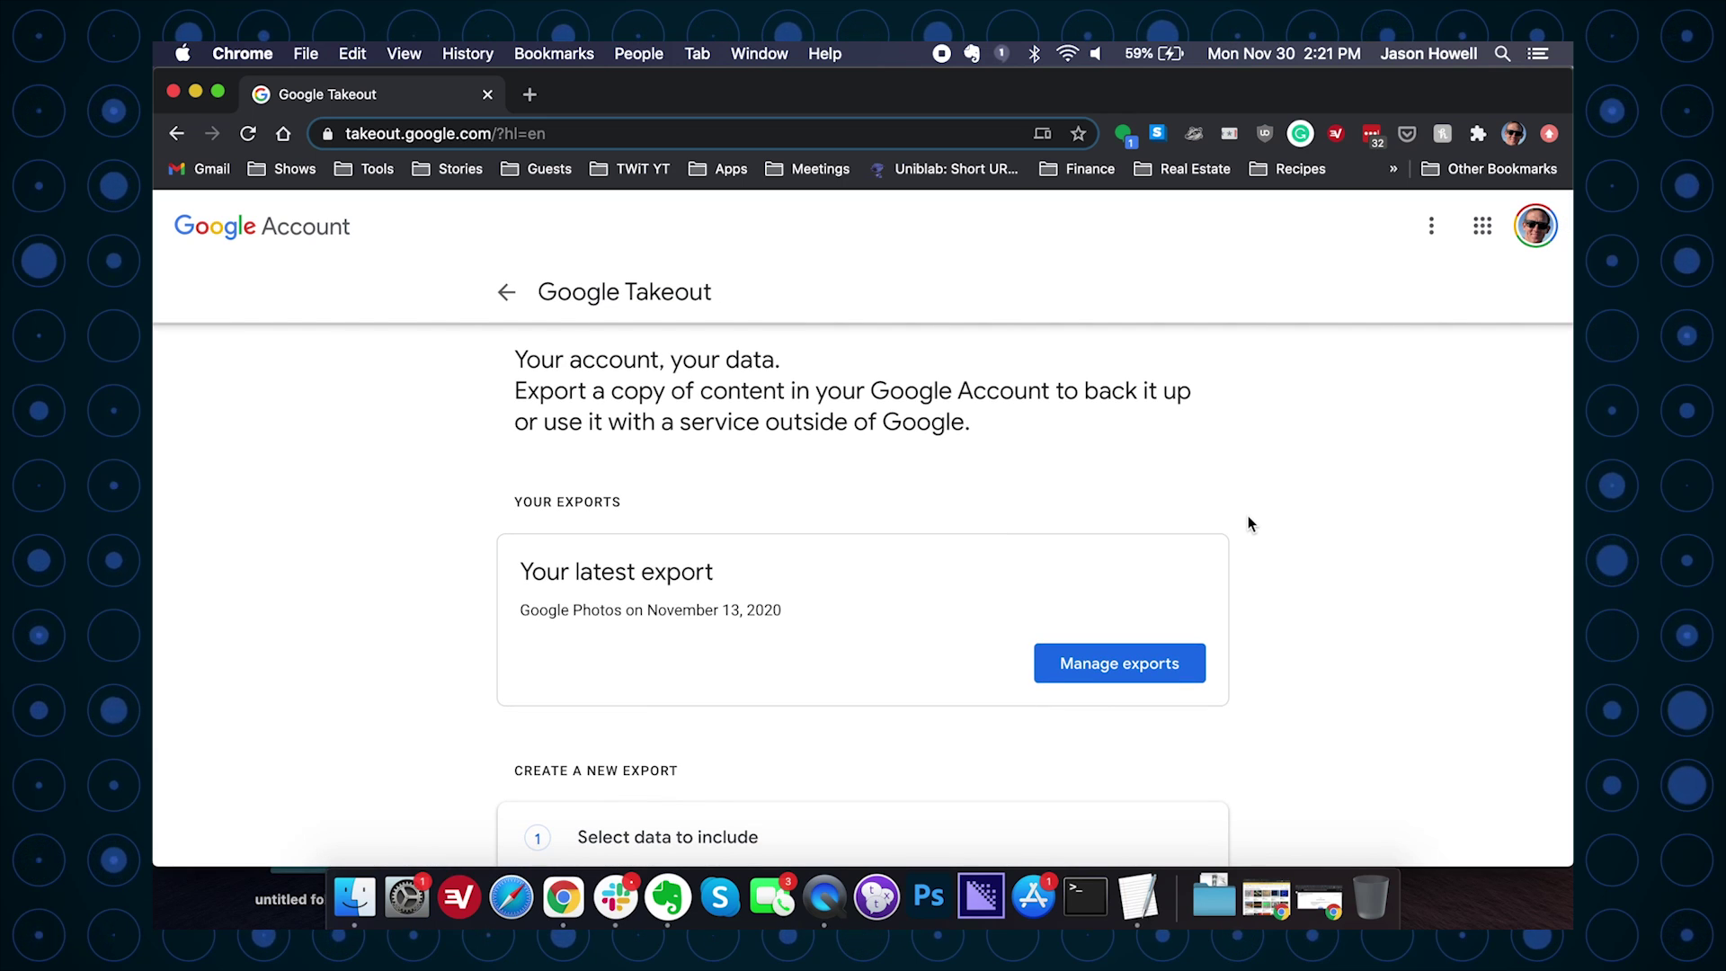
scroll(1248, 520, "down", 5)
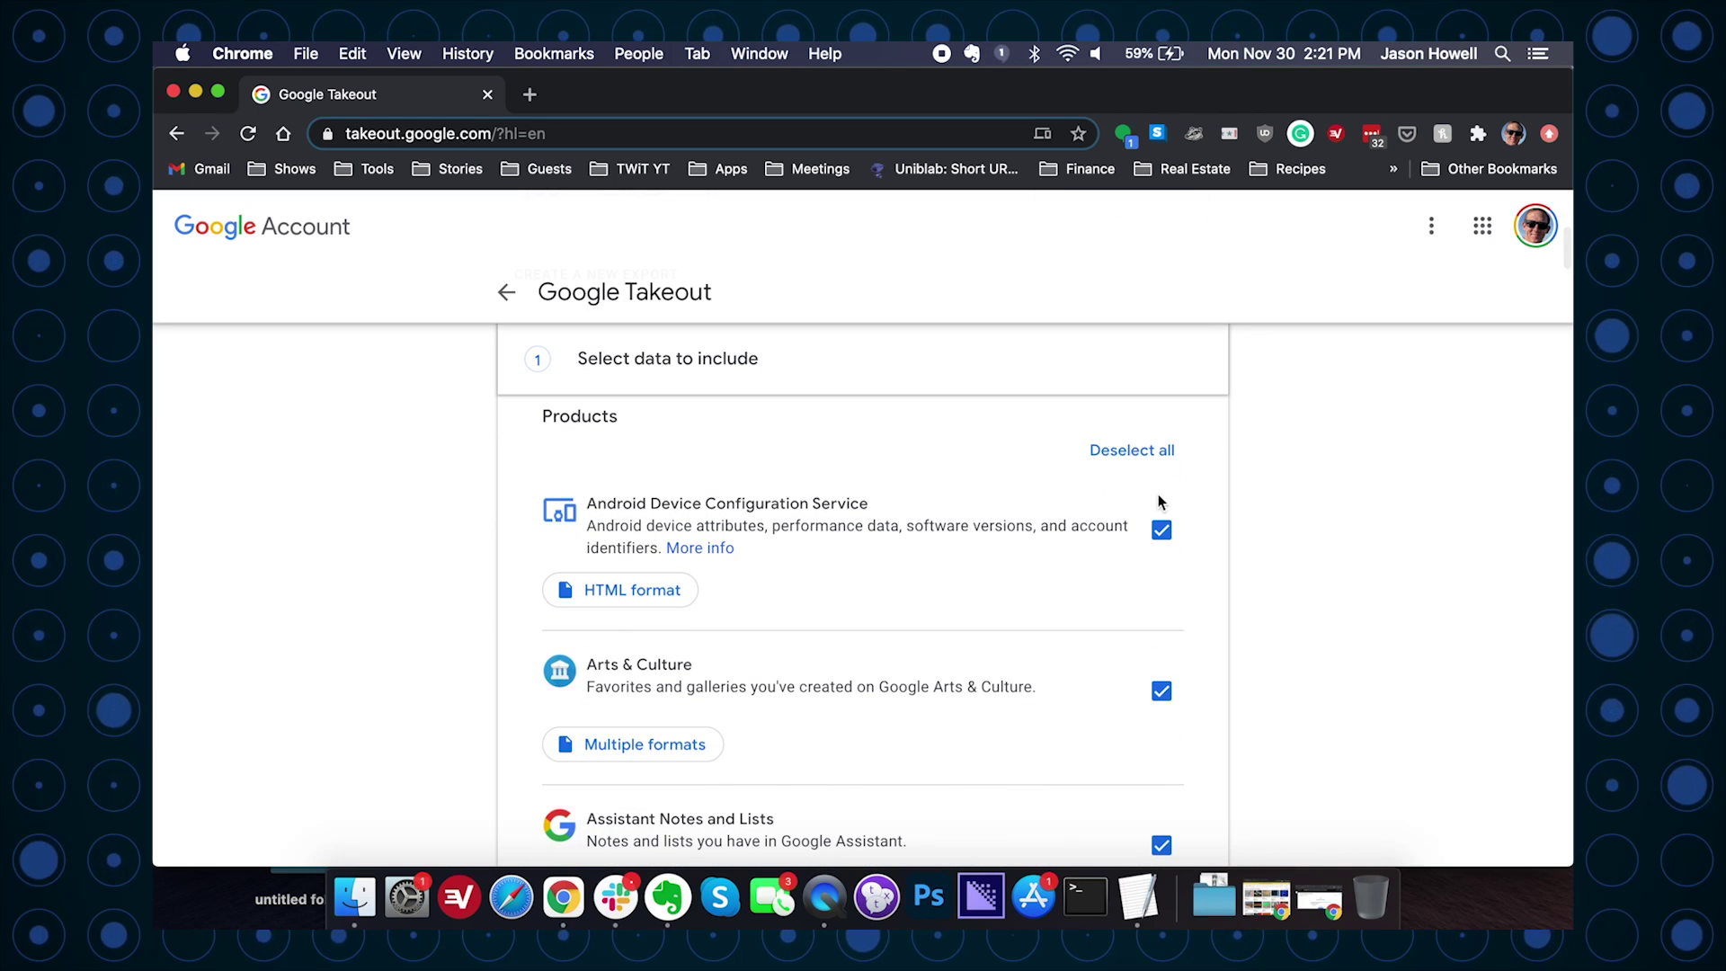
left_click(1131, 459)
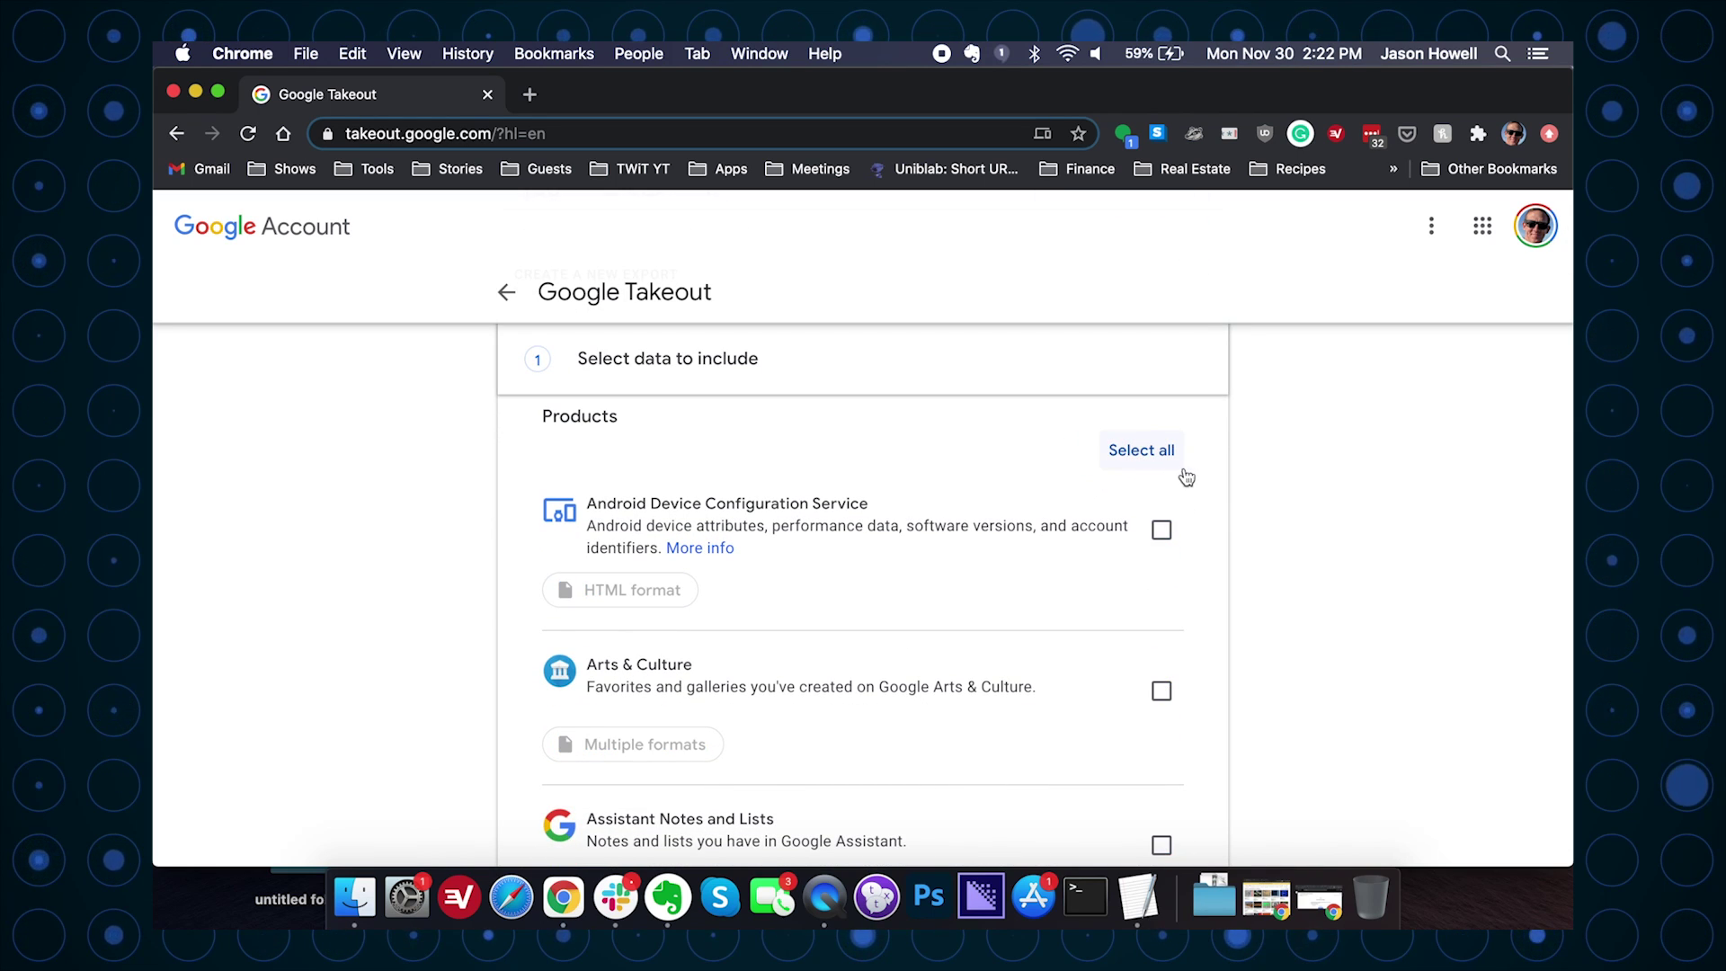
scroll(1255, 494, "down", 10)
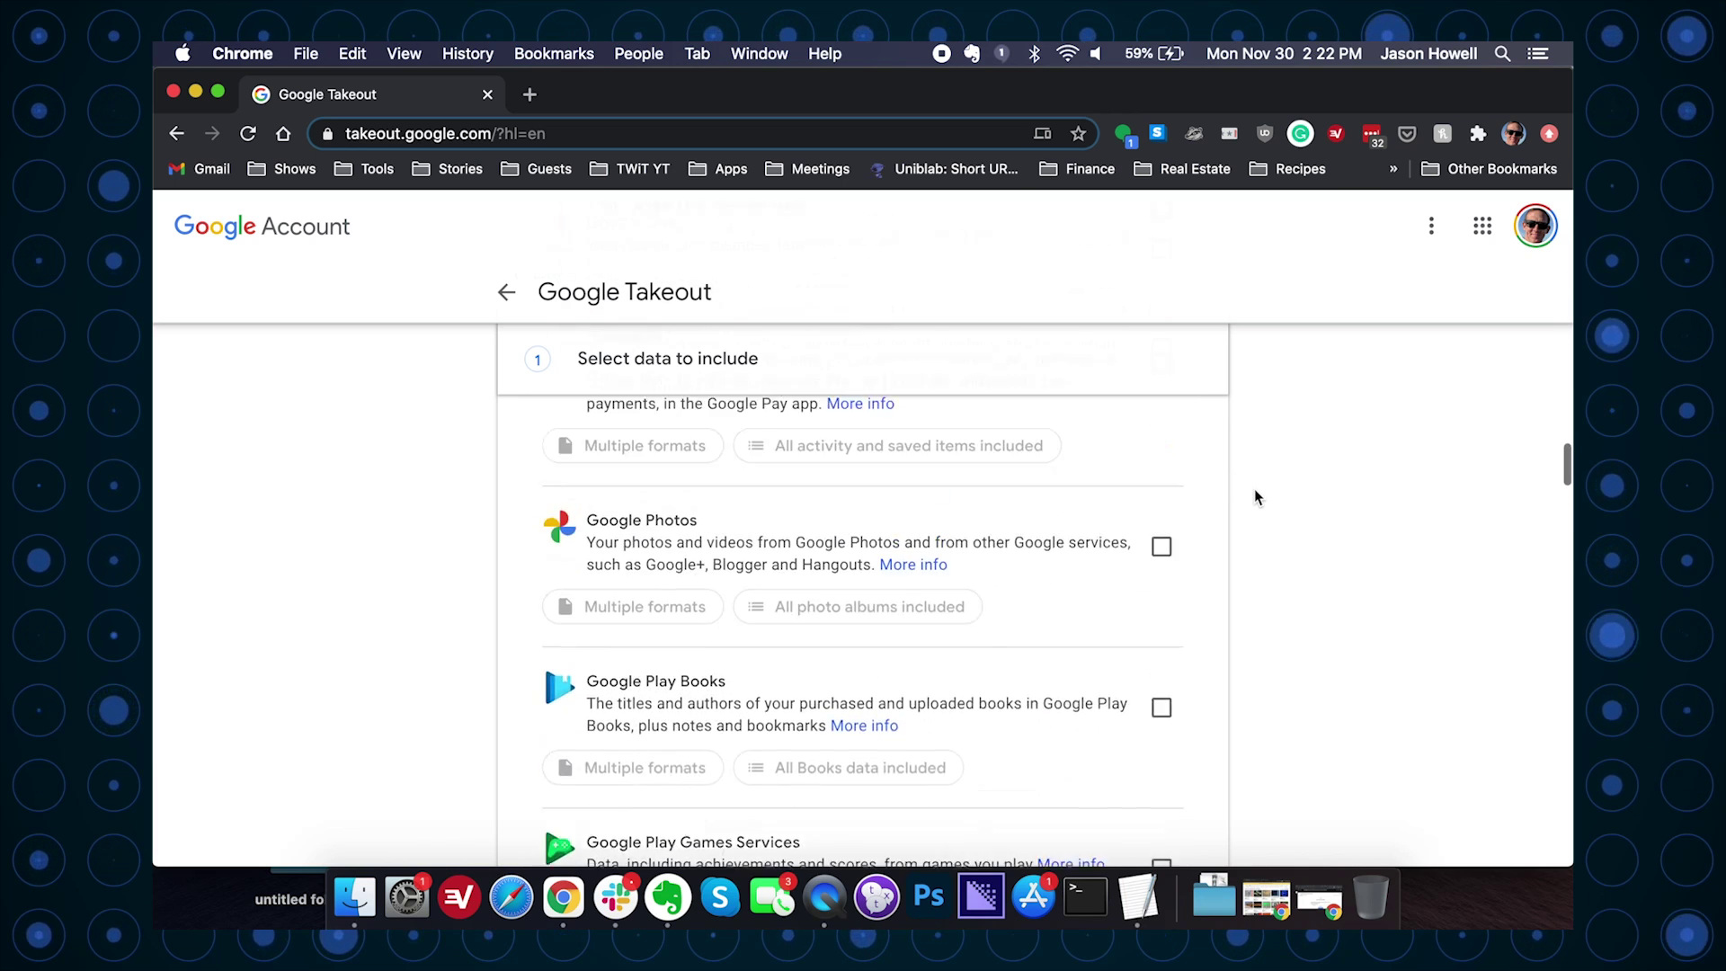
scroll(1255, 496, "down", 2)
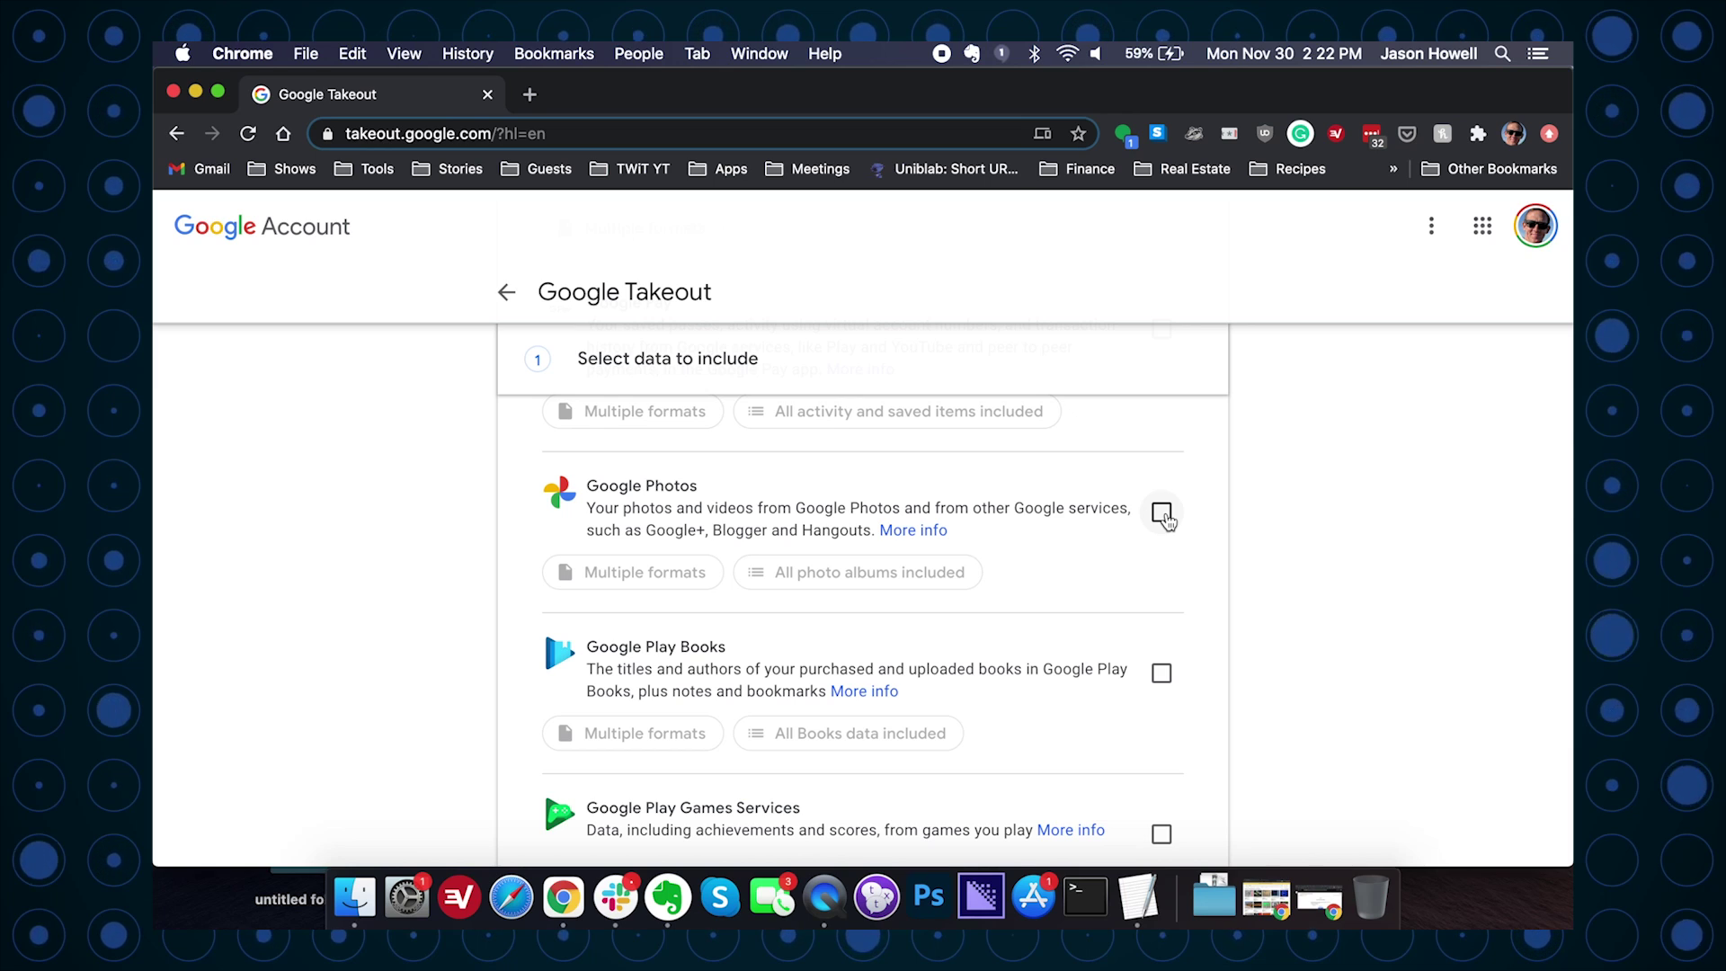
left_click(1162, 516)
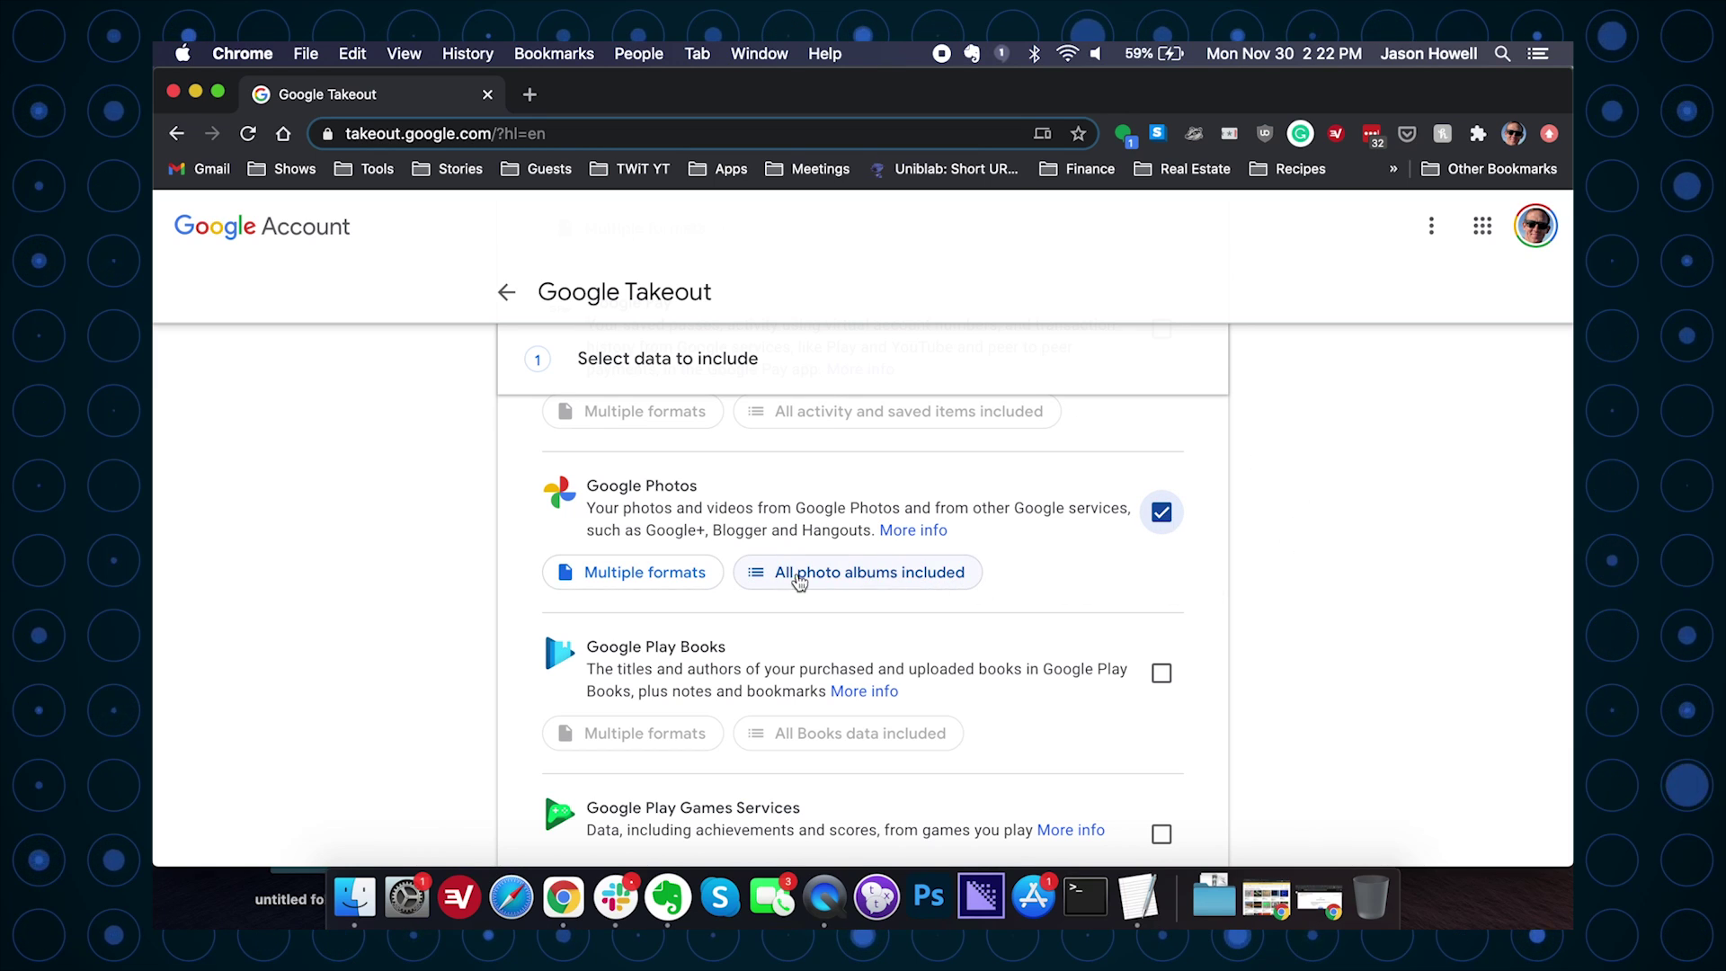
Examine which photo albums are included in the Google Photos content options, then close the list.
left_click(909, 582)
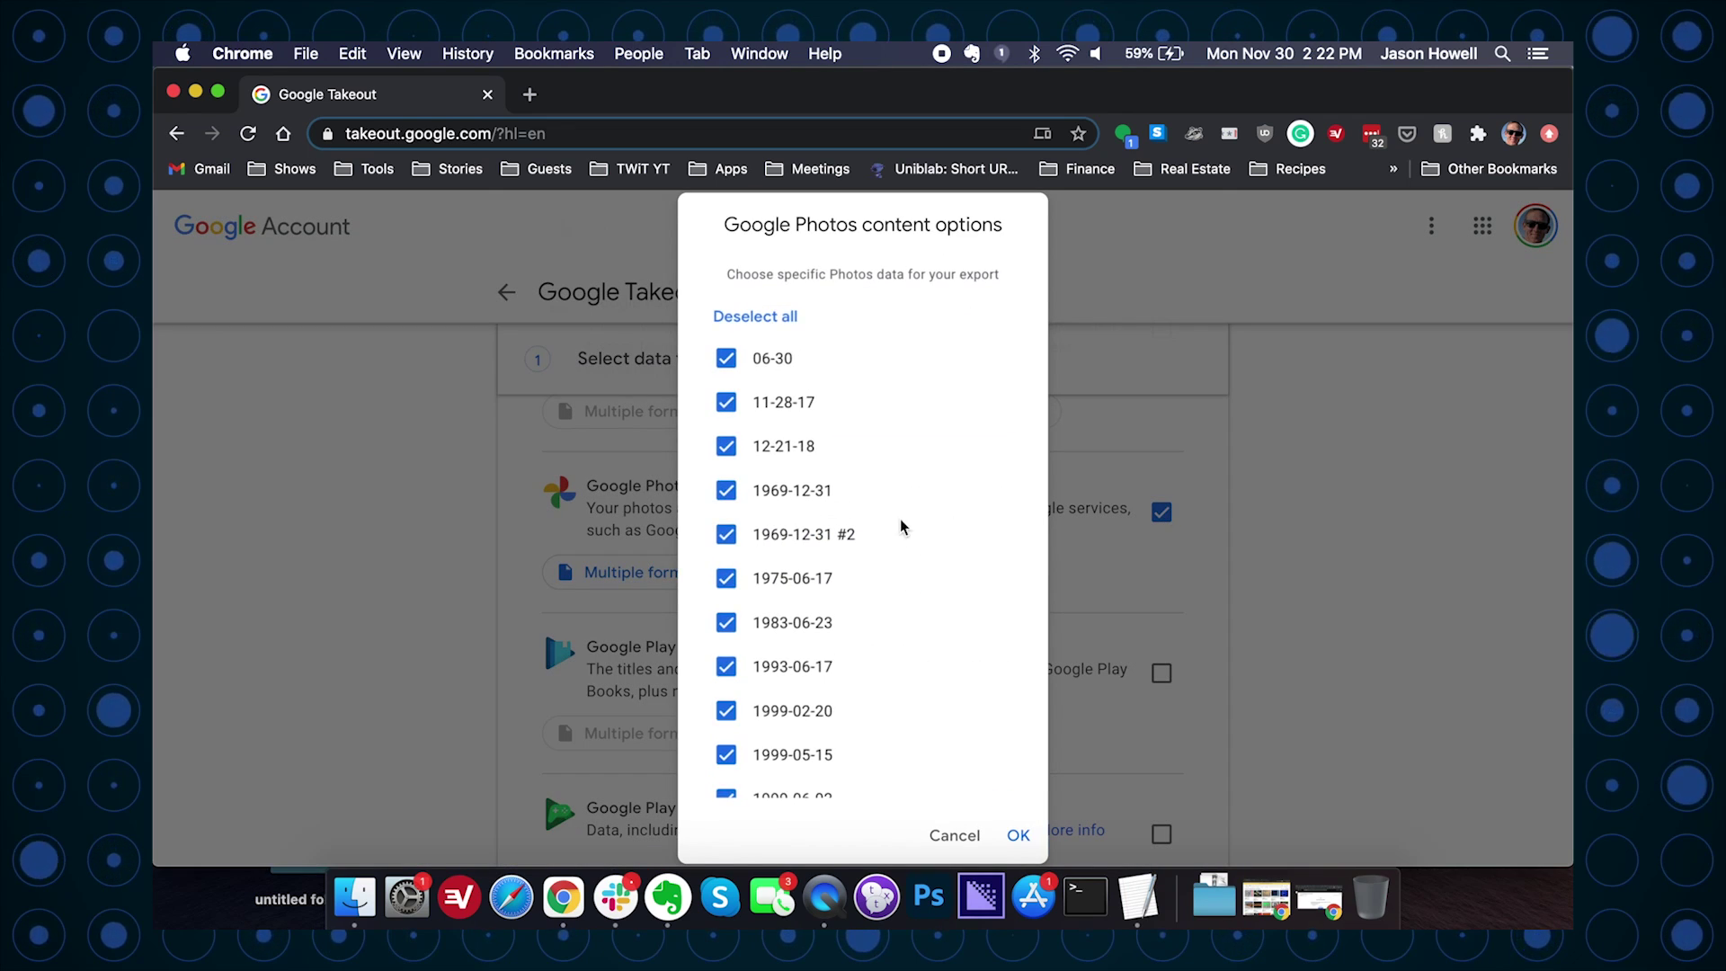
scroll(869, 502, "down", 2)
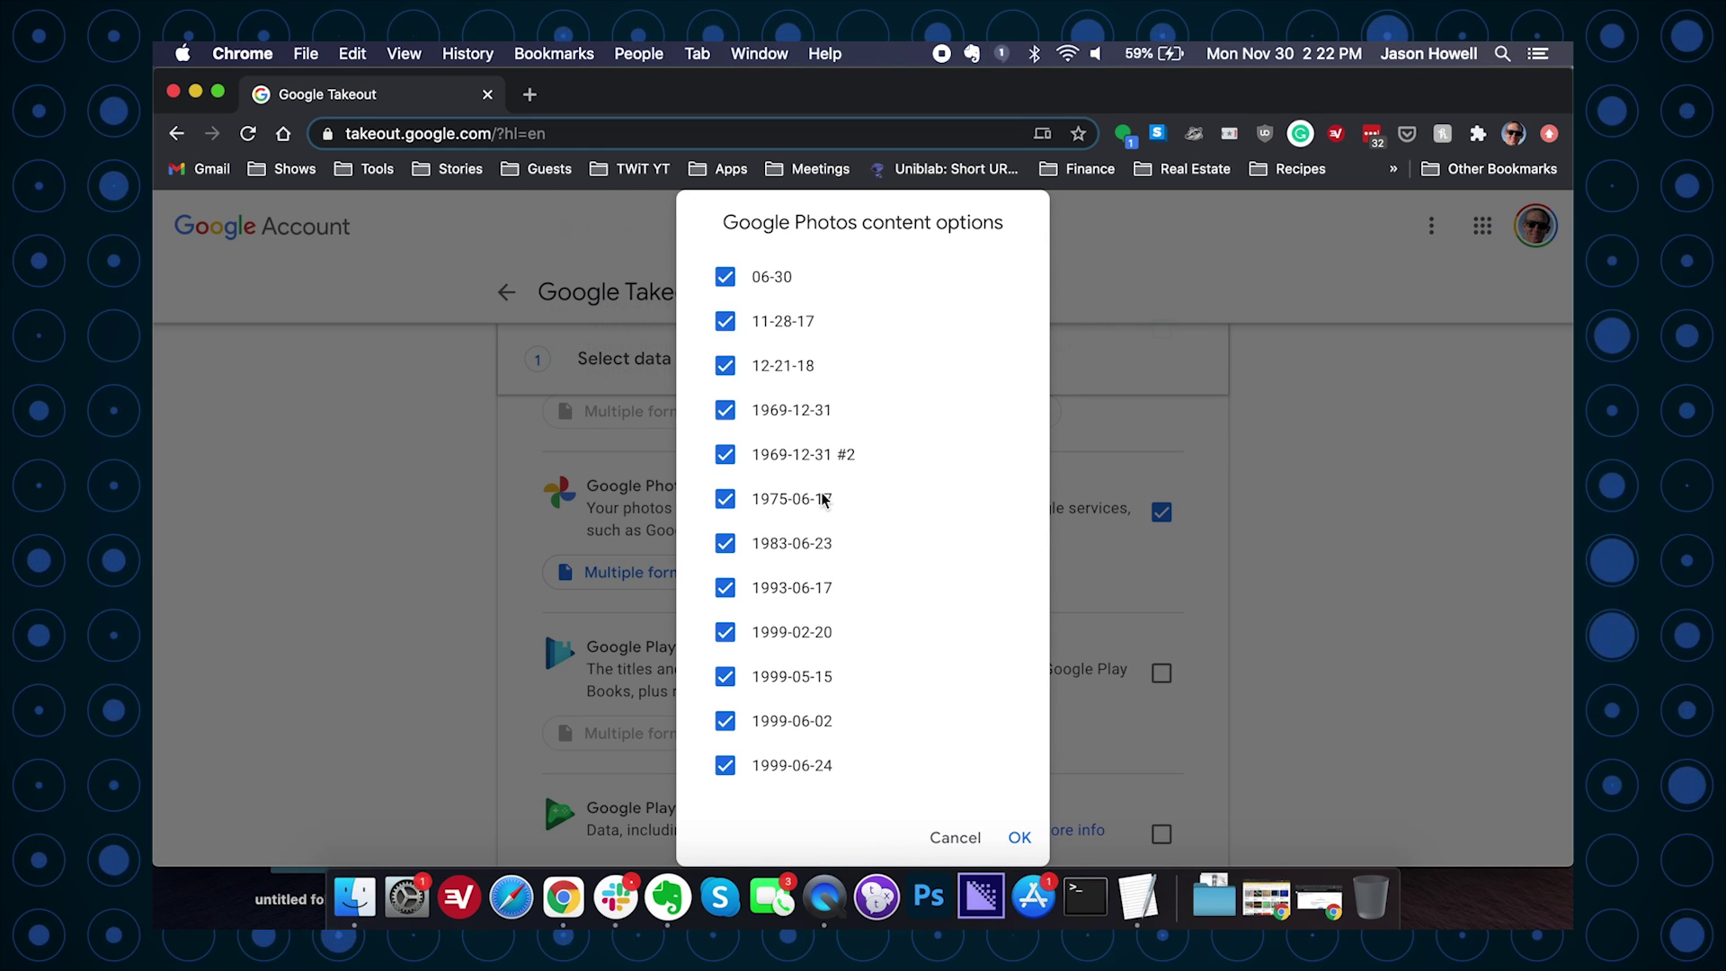
scroll(822, 500, "down", 6)
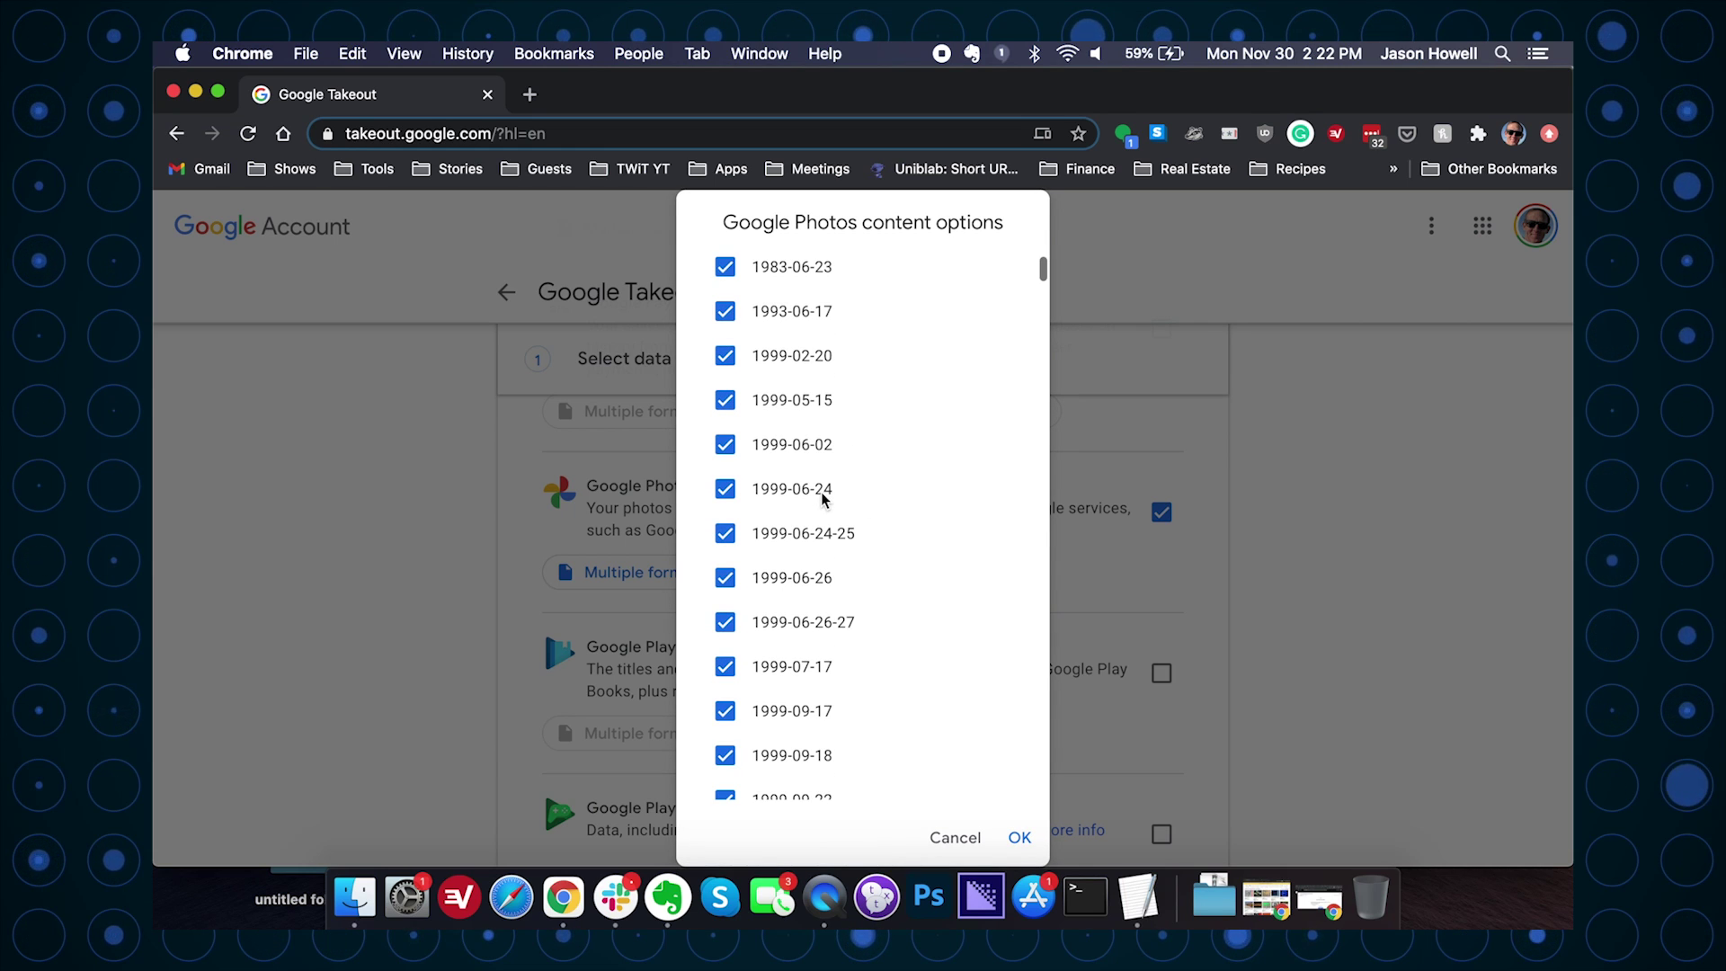
scroll(822, 500, "down", 10)
left_click(1237, 545)
Continue to the file type, frequency and destination settings and choose Send download link via email as the delivery method.
scroll(1237, 545, "down", 10)
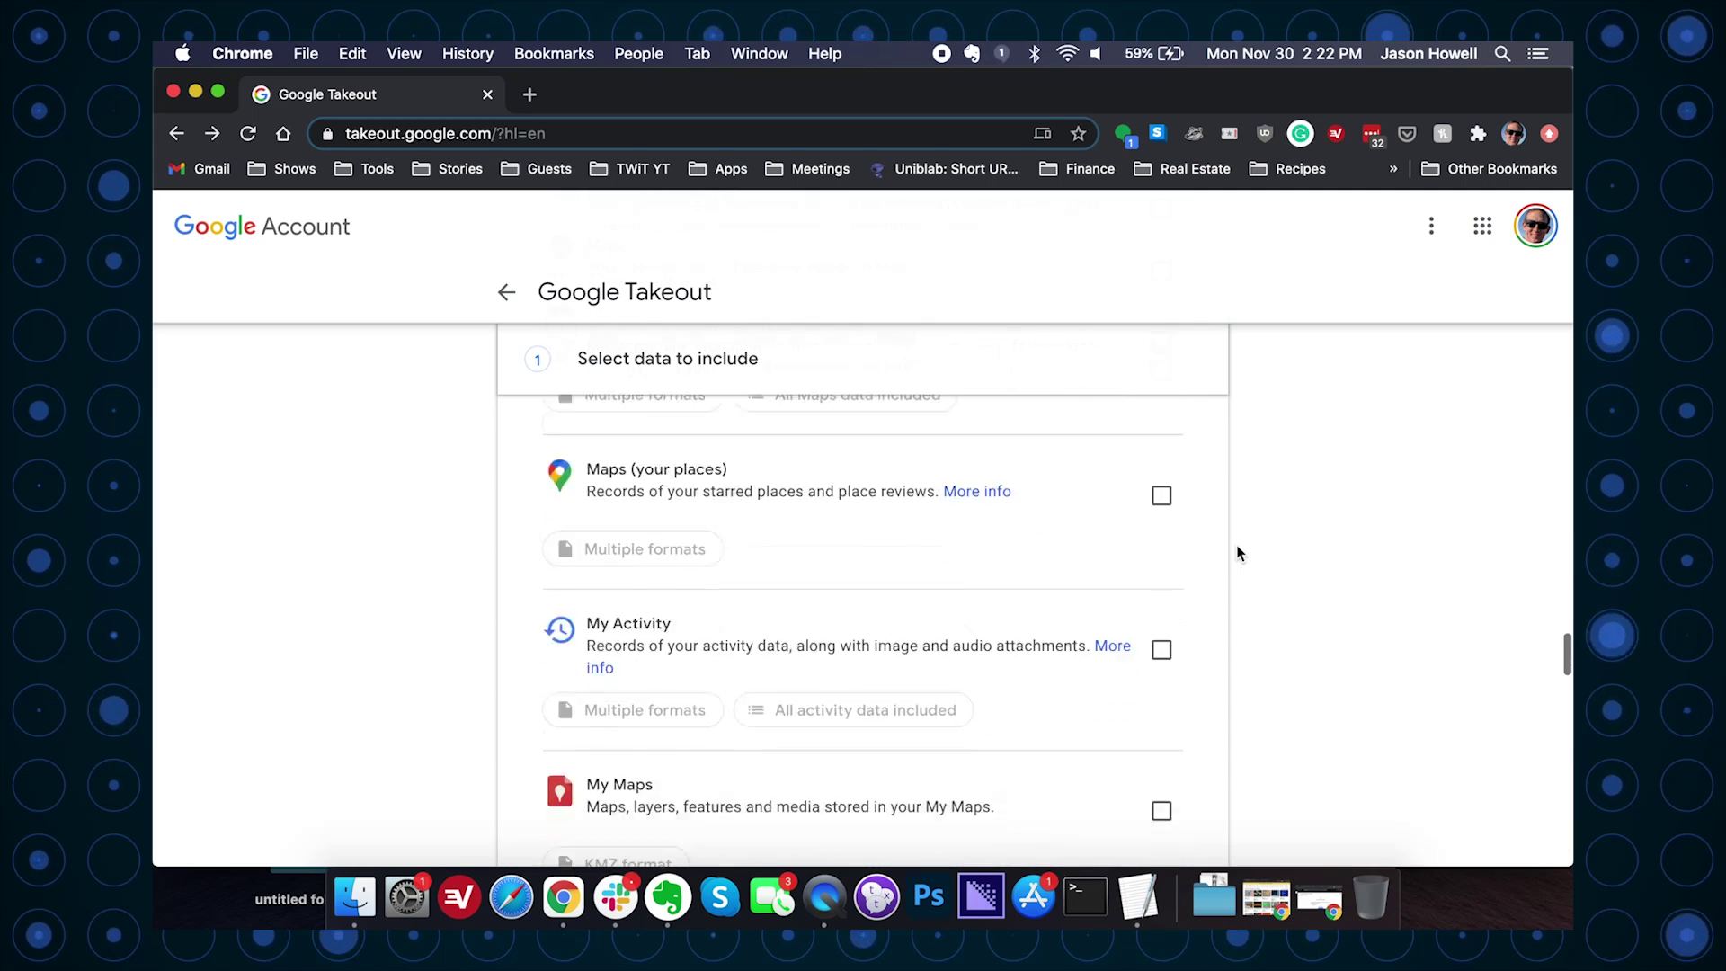
scroll(1237, 552, "down", 15)
scroll(1237, 547, "down", 8)
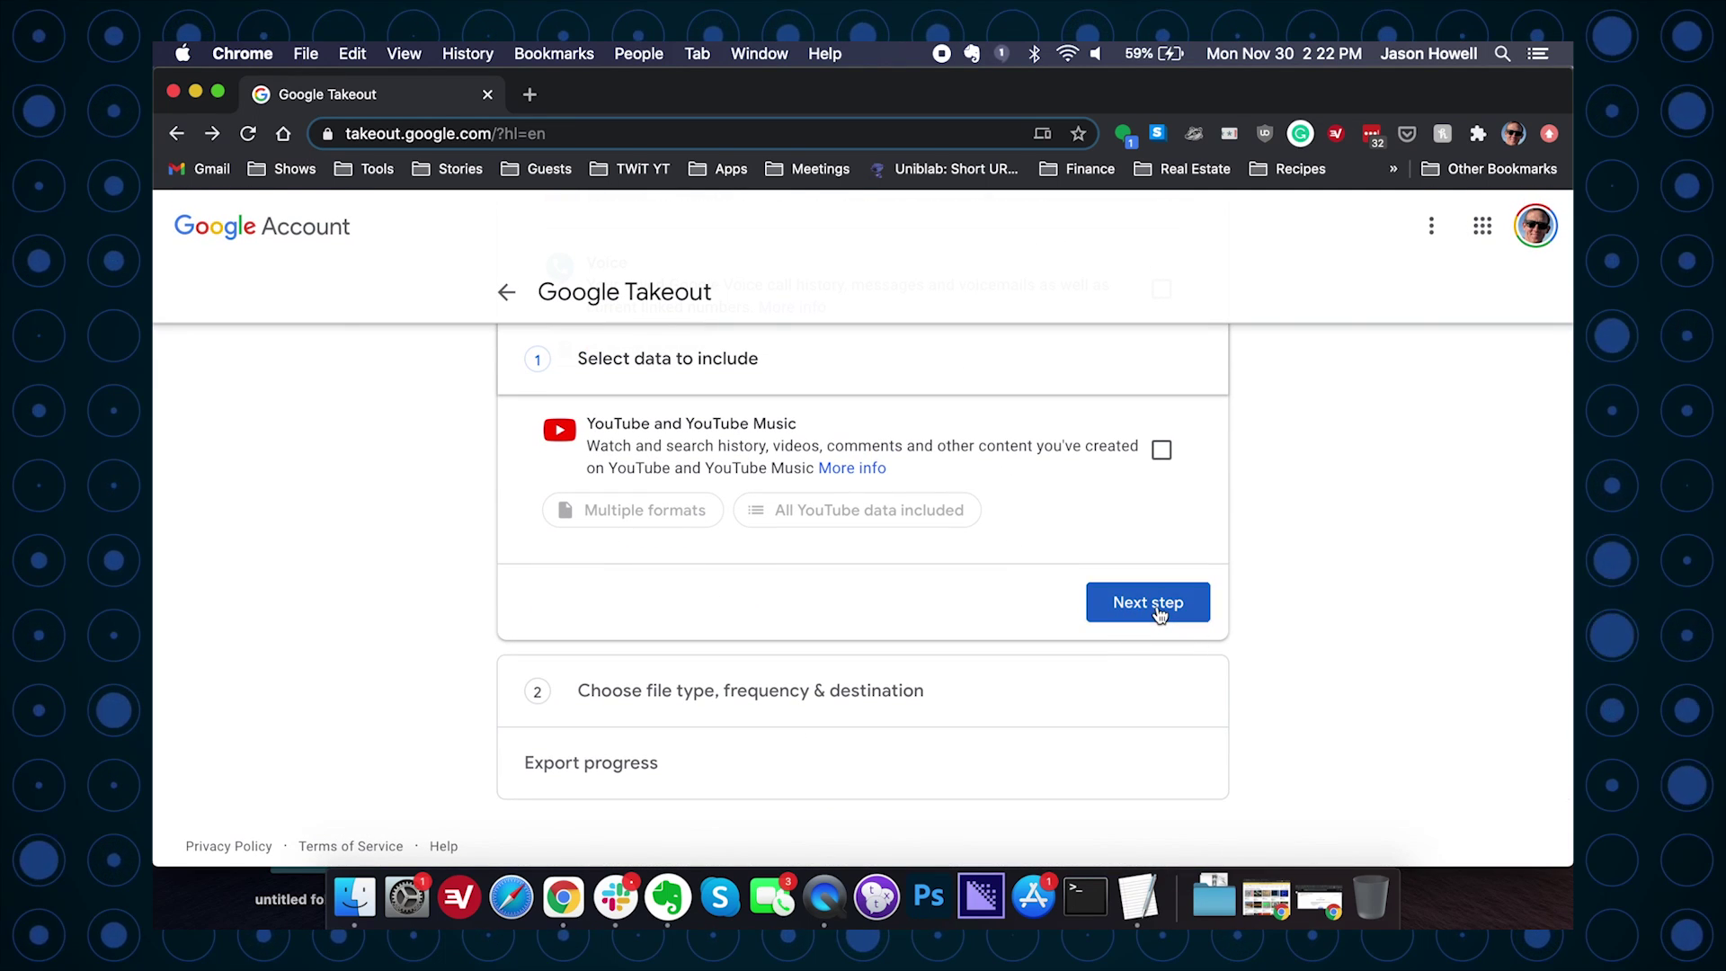
left_click(1160, 612)
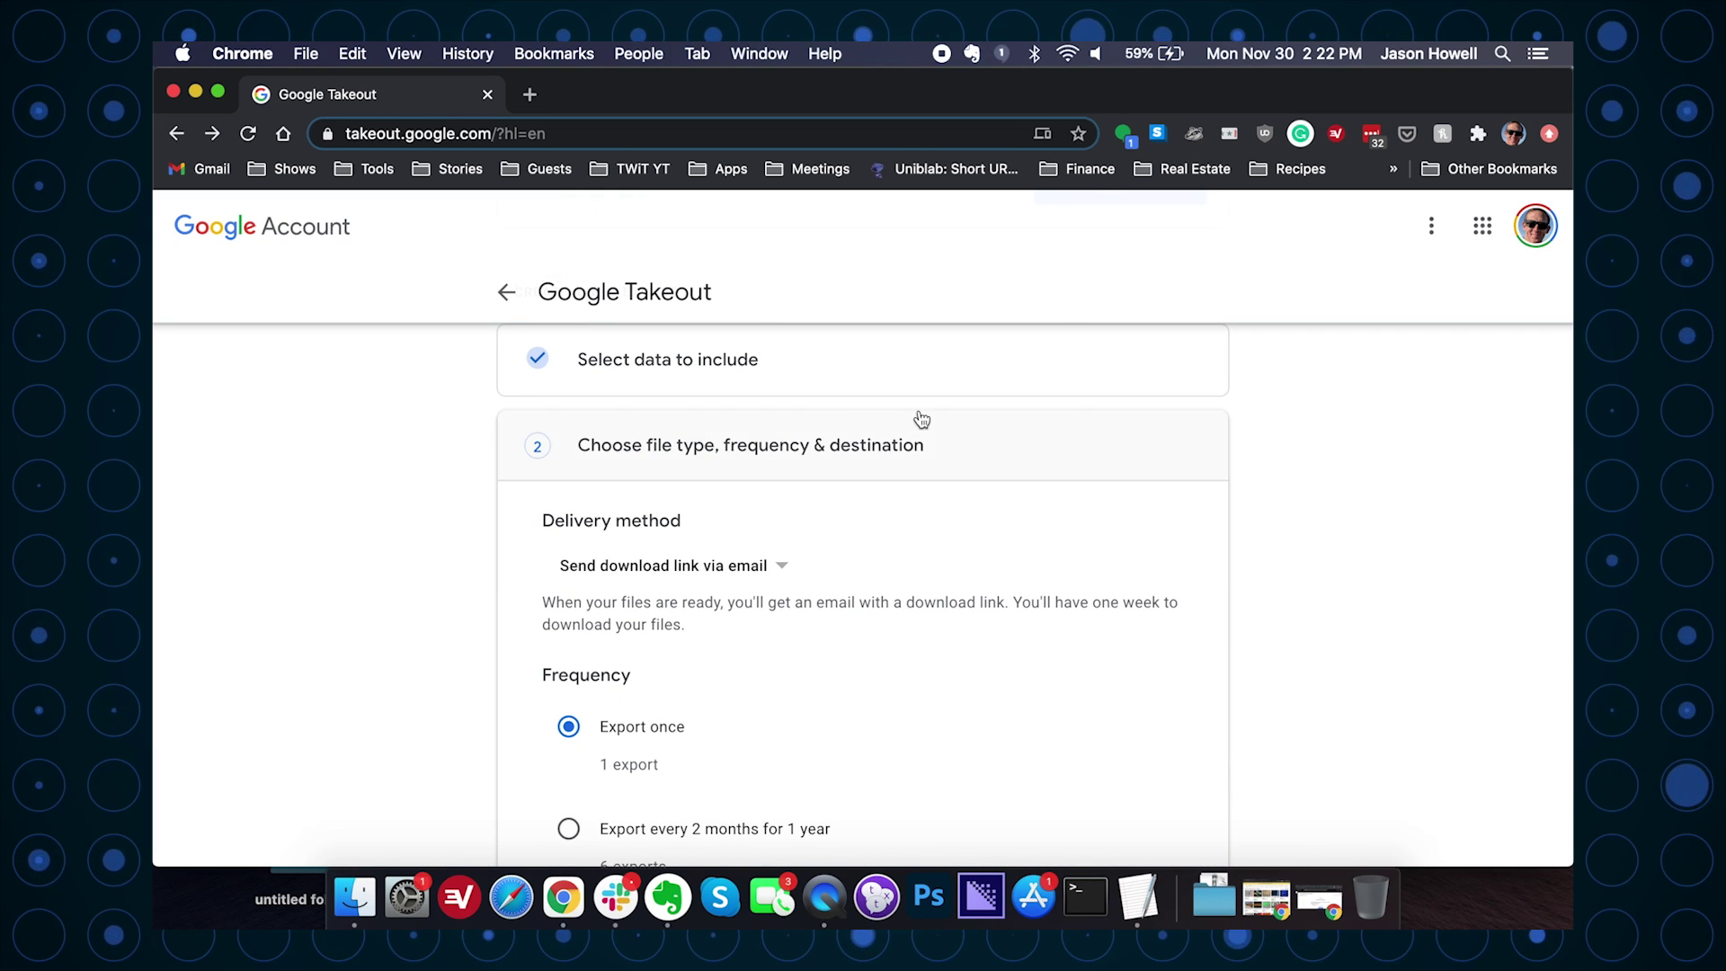
left_click(756, 573)
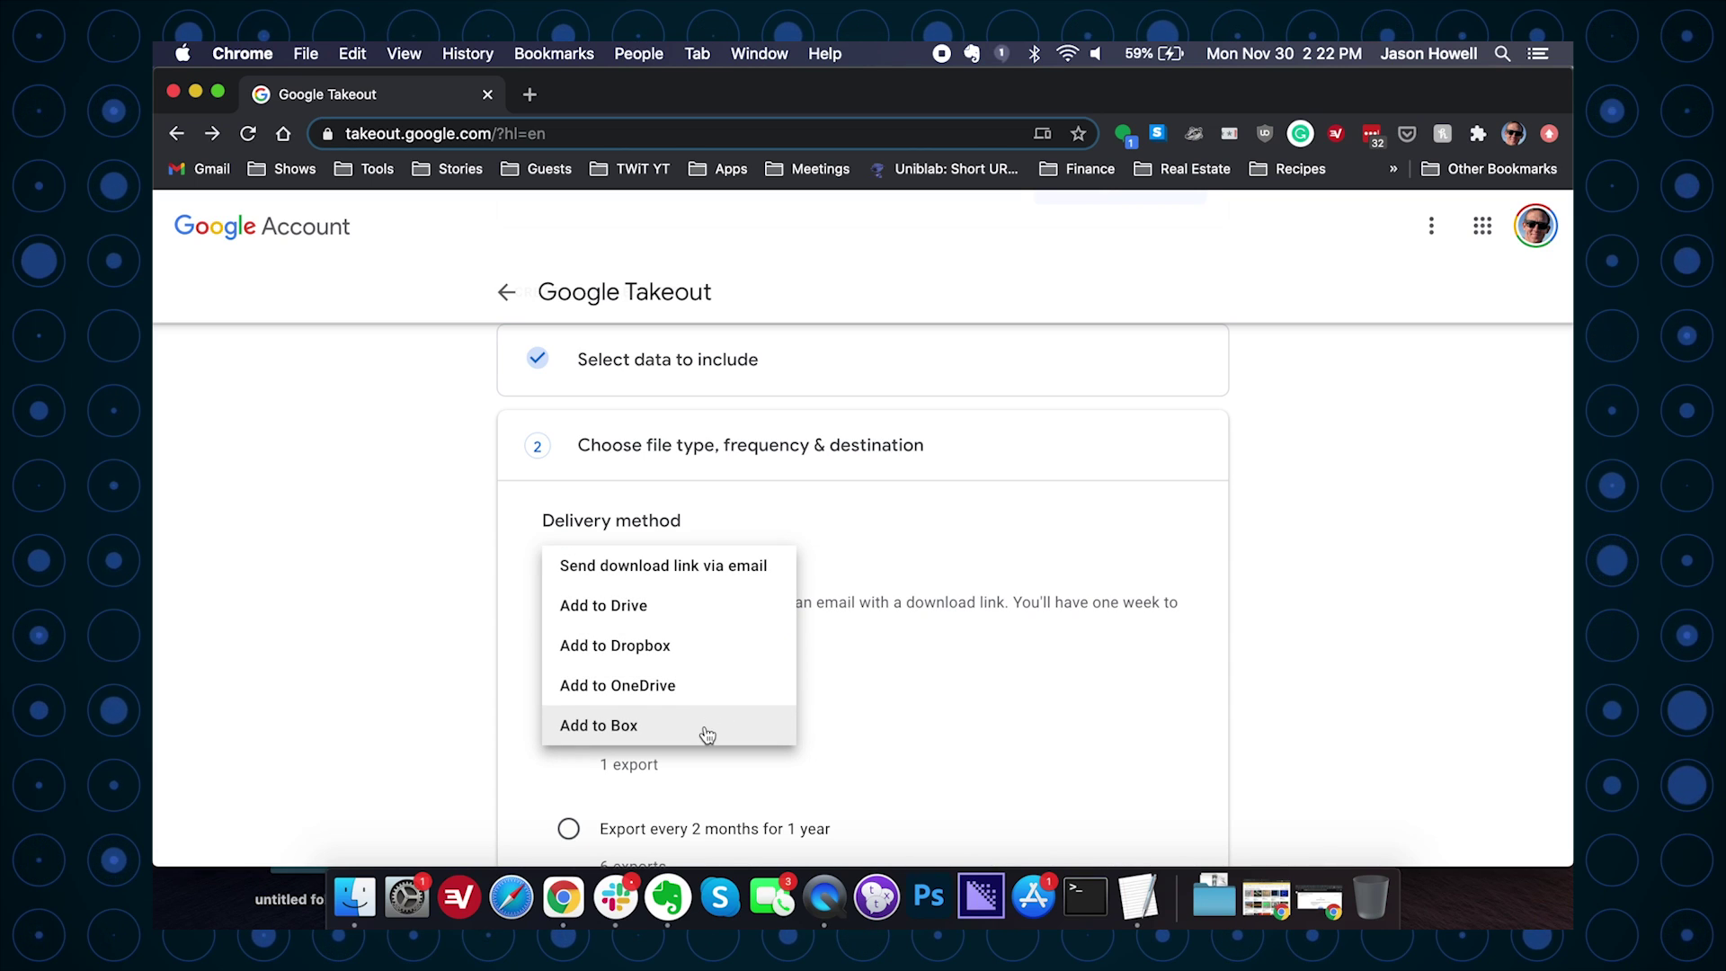
left_click(723, 582)
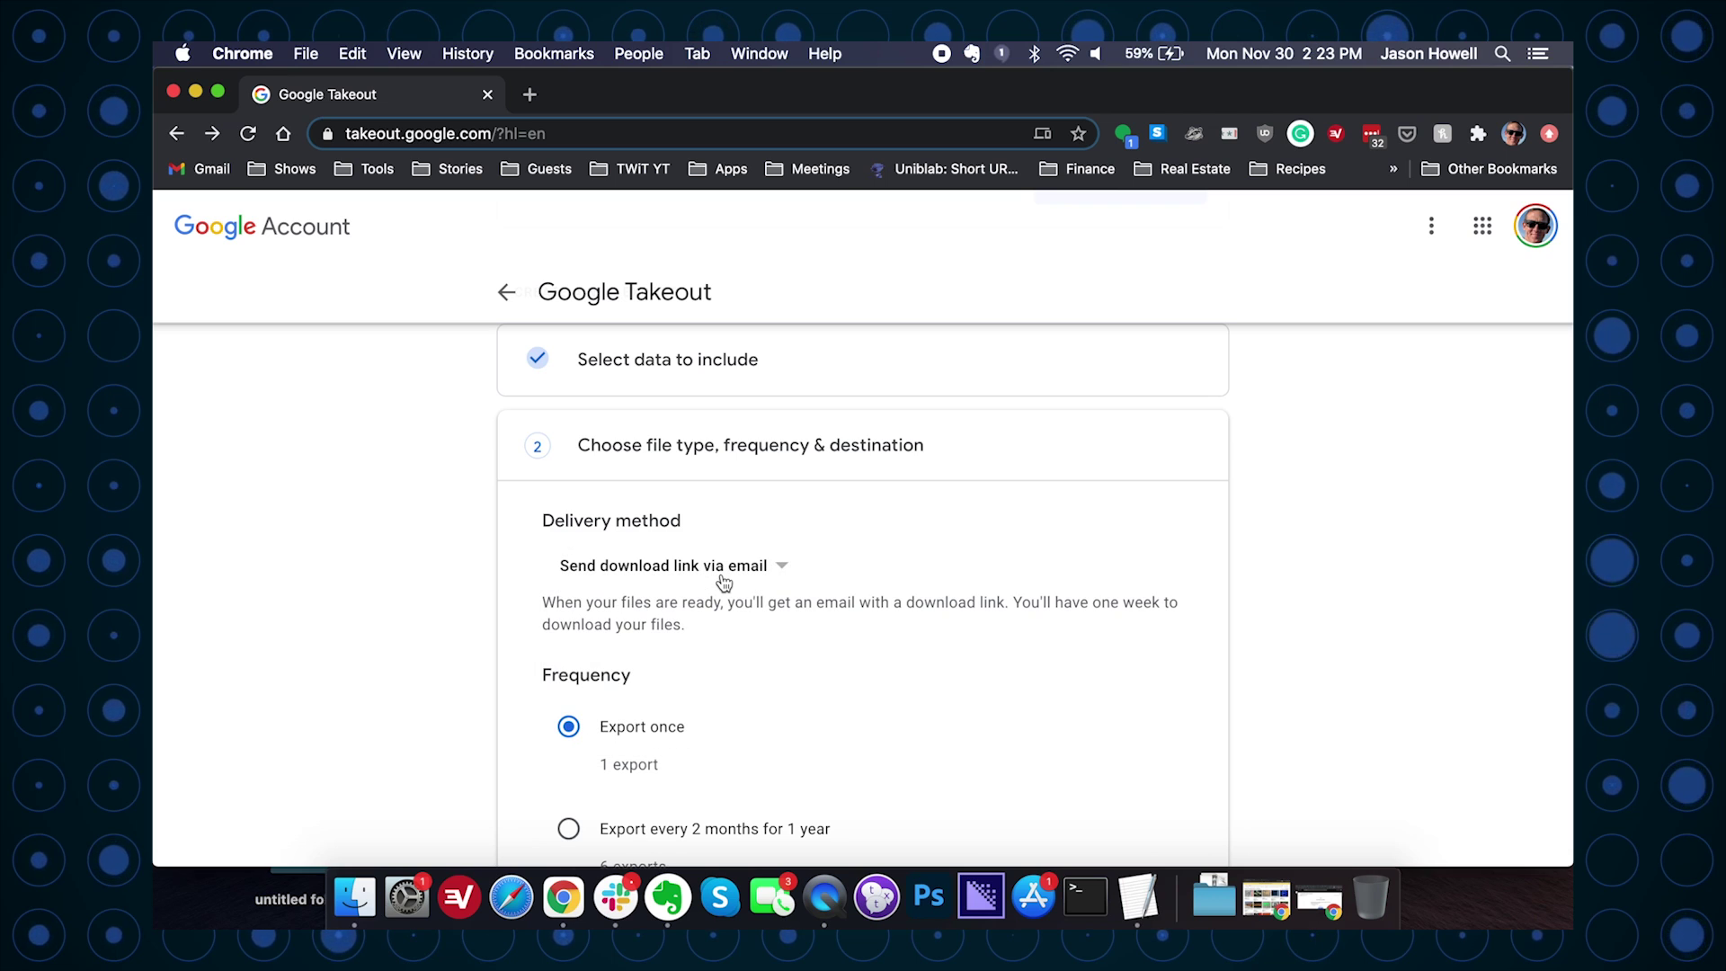
Choose .zip as the export's file type and set the maximum file size to 50 GB.
scroll(926, 661, "down", 4)
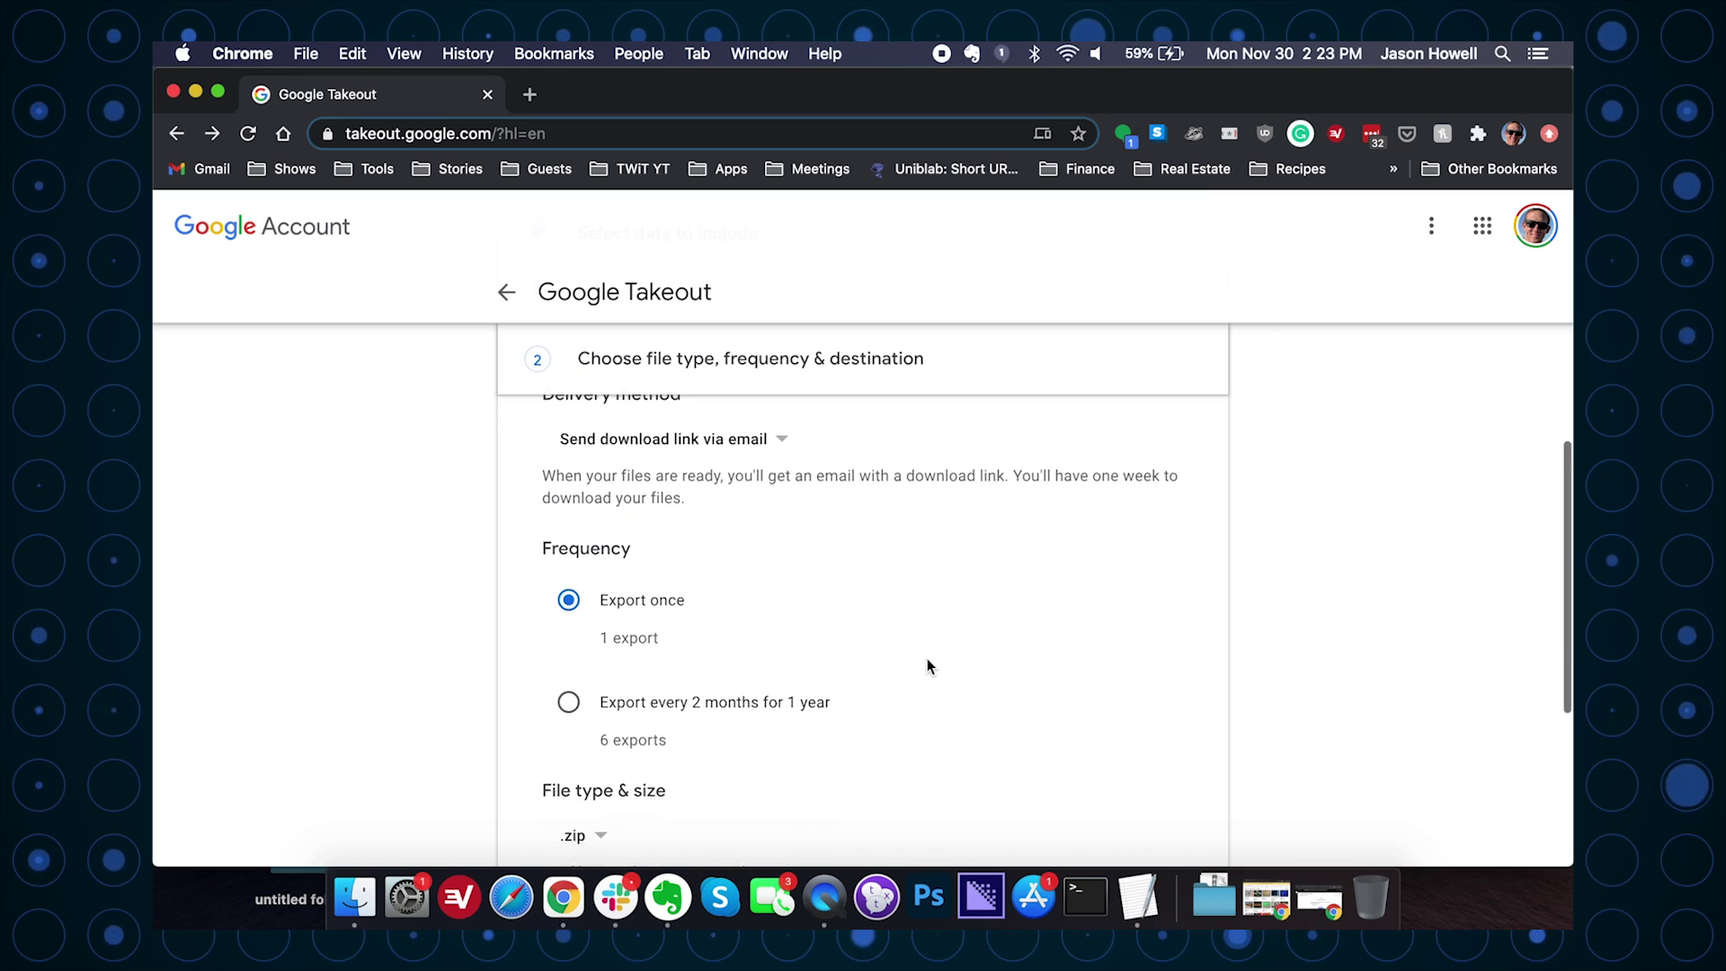
scroll(926, 666, "down", 1)
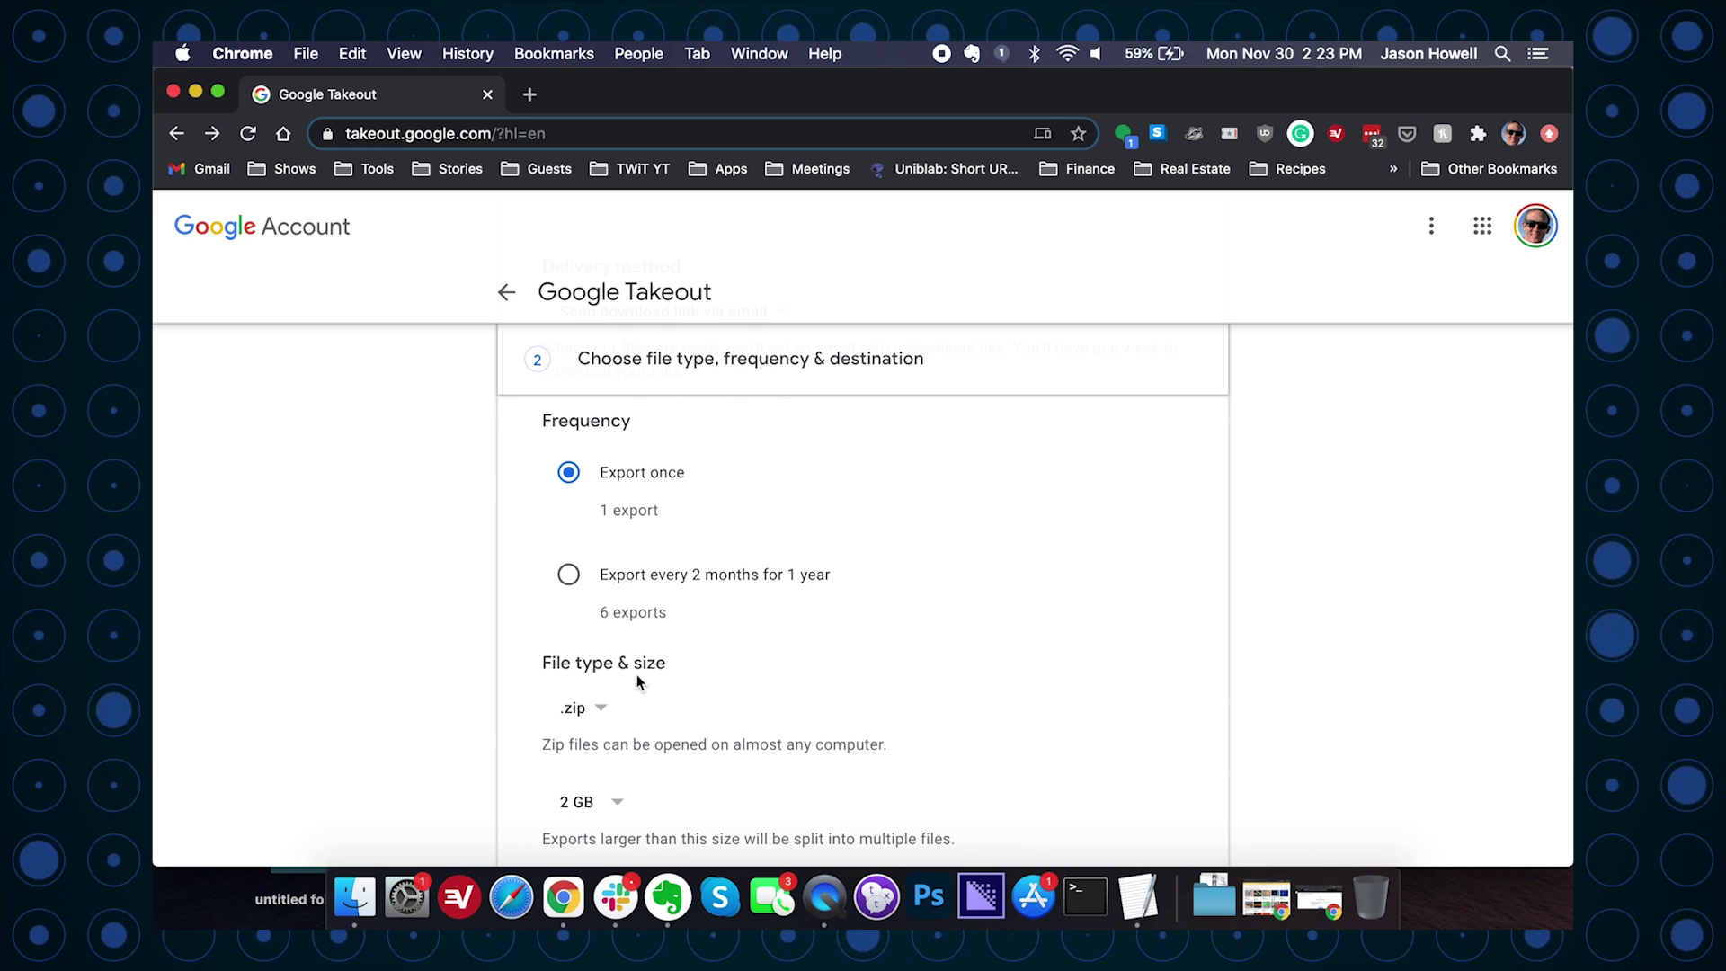
left_click(601, 714)
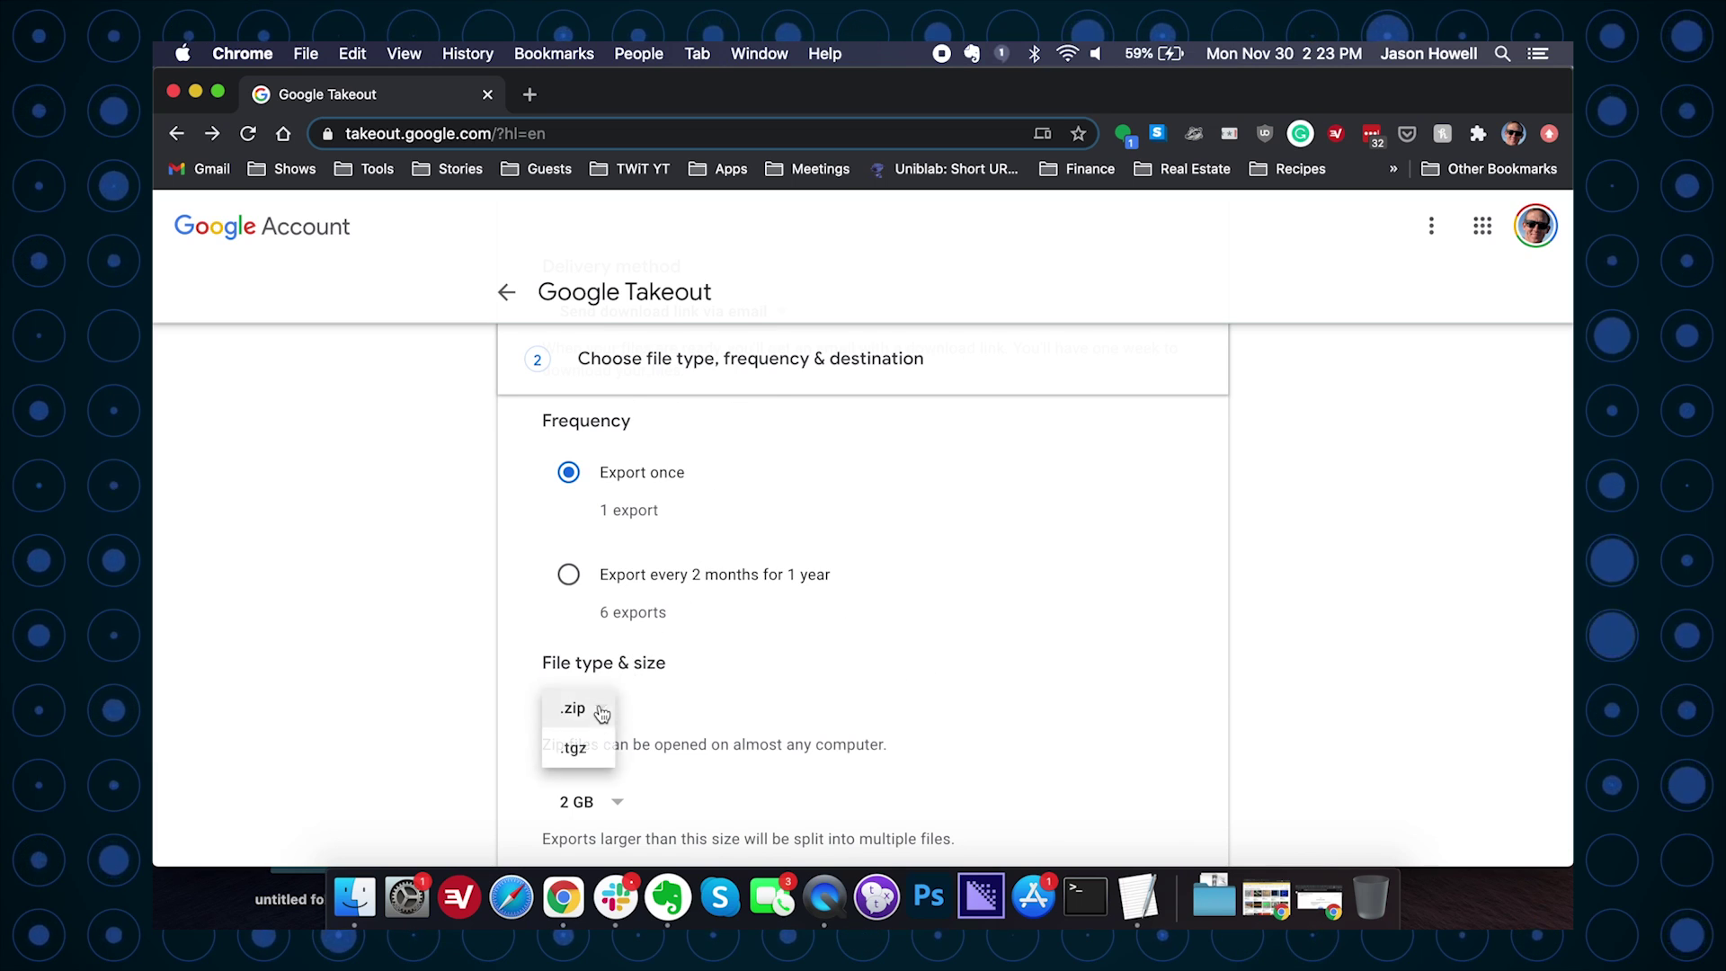
left_click(601, 714)
scroll(601, 710, "down", 5)
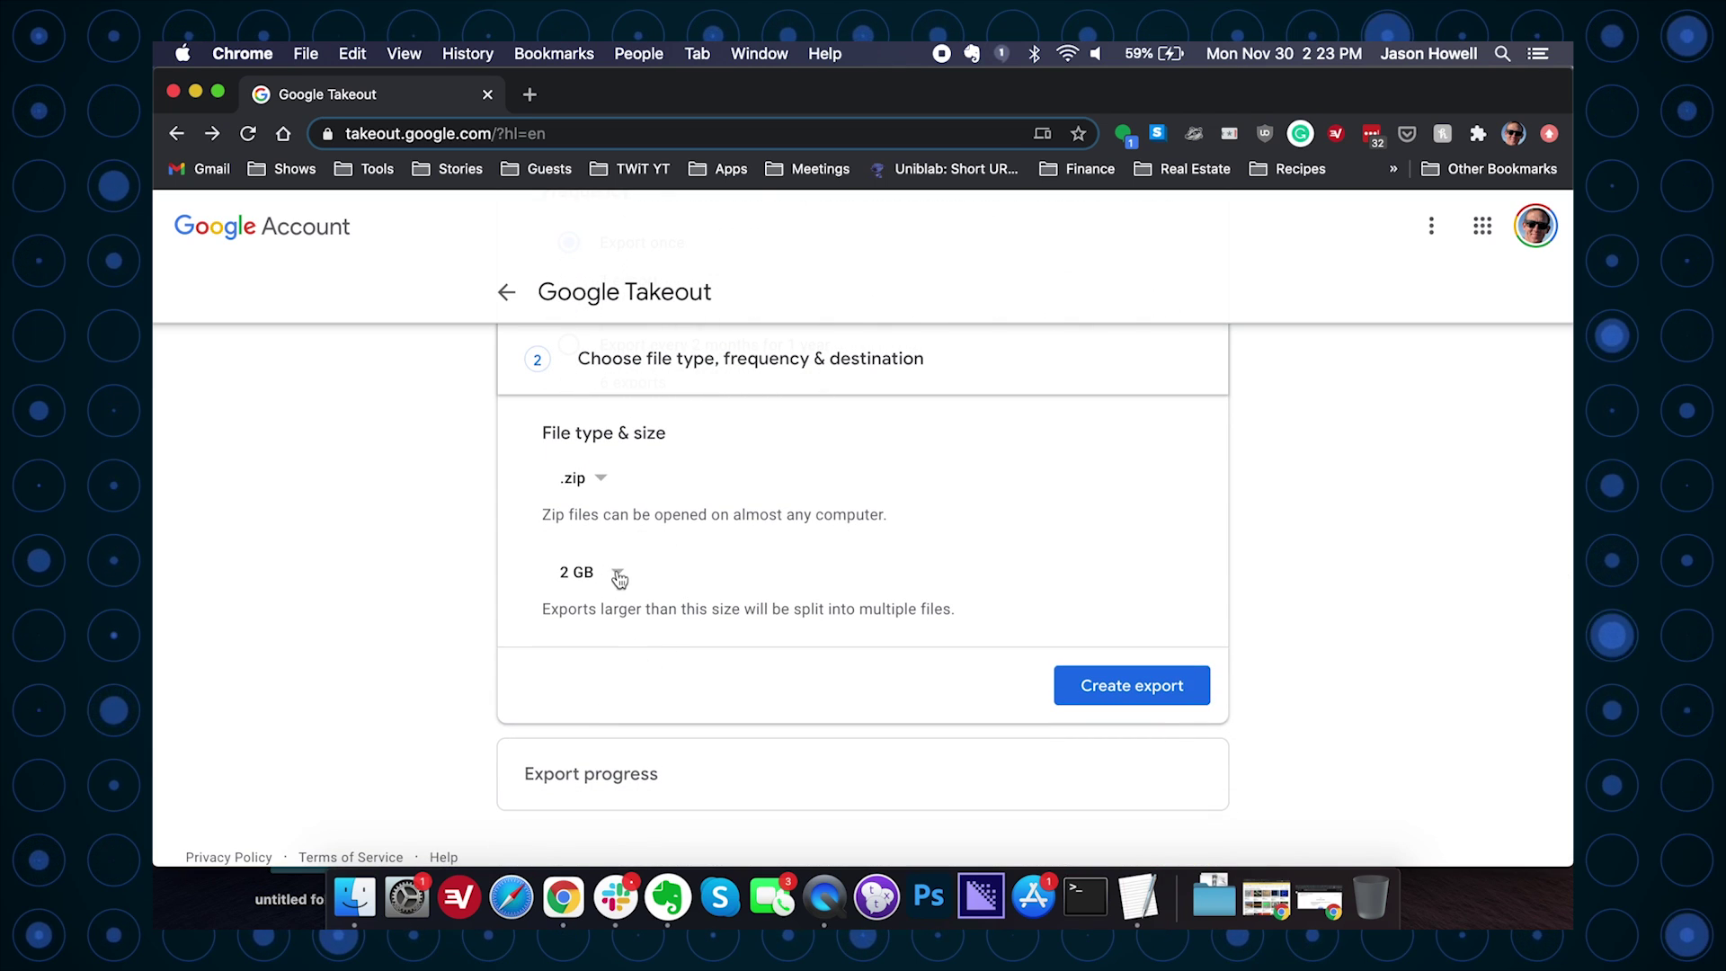
left_click(617, 573)
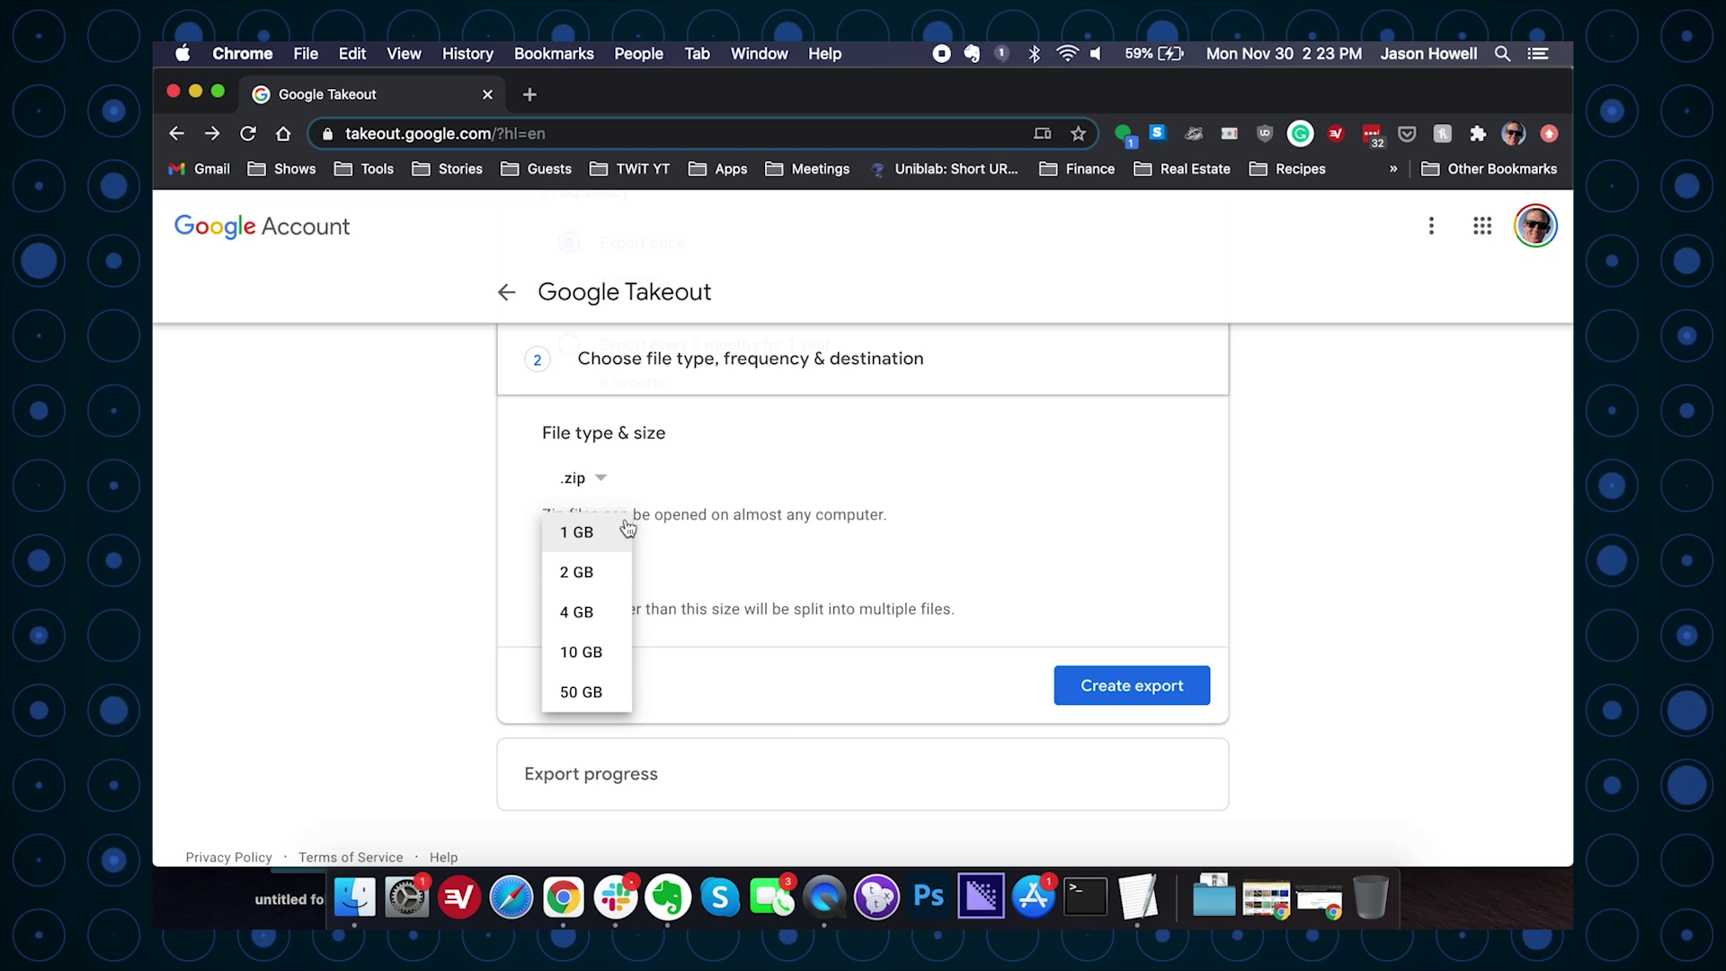
left_click(608, 697)
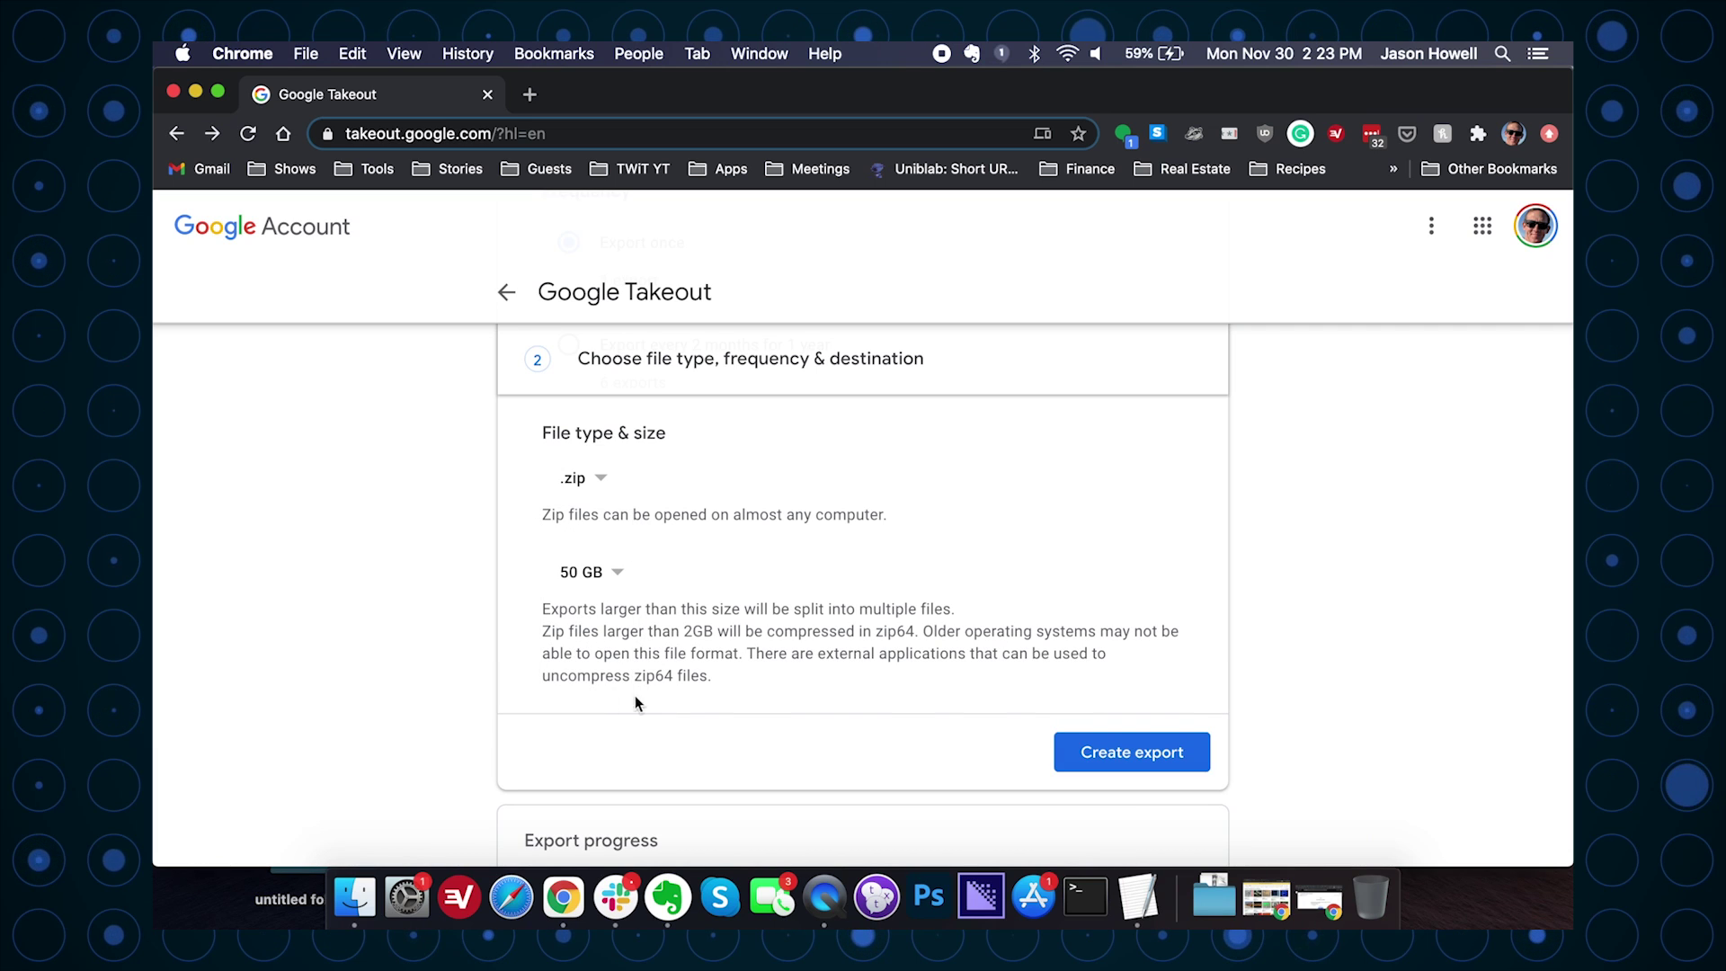
Create the Google Photos export with the chosen settings.
scroll(1164, 620, "down", 1)
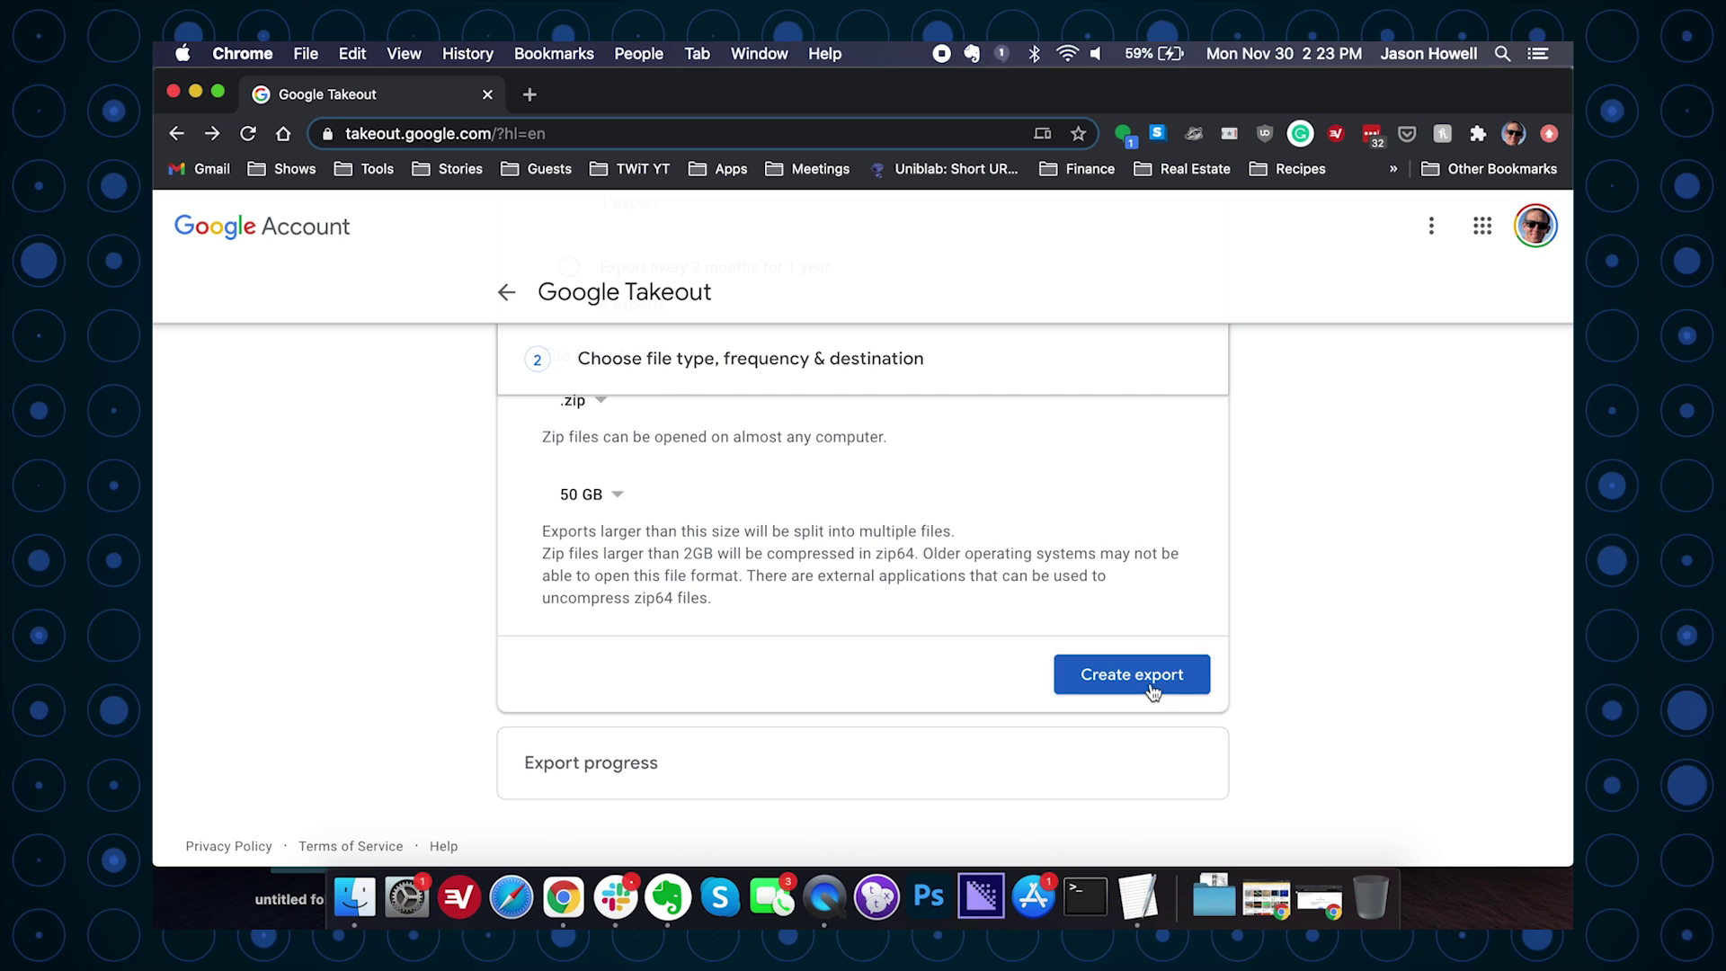
left_click(1169, 688)
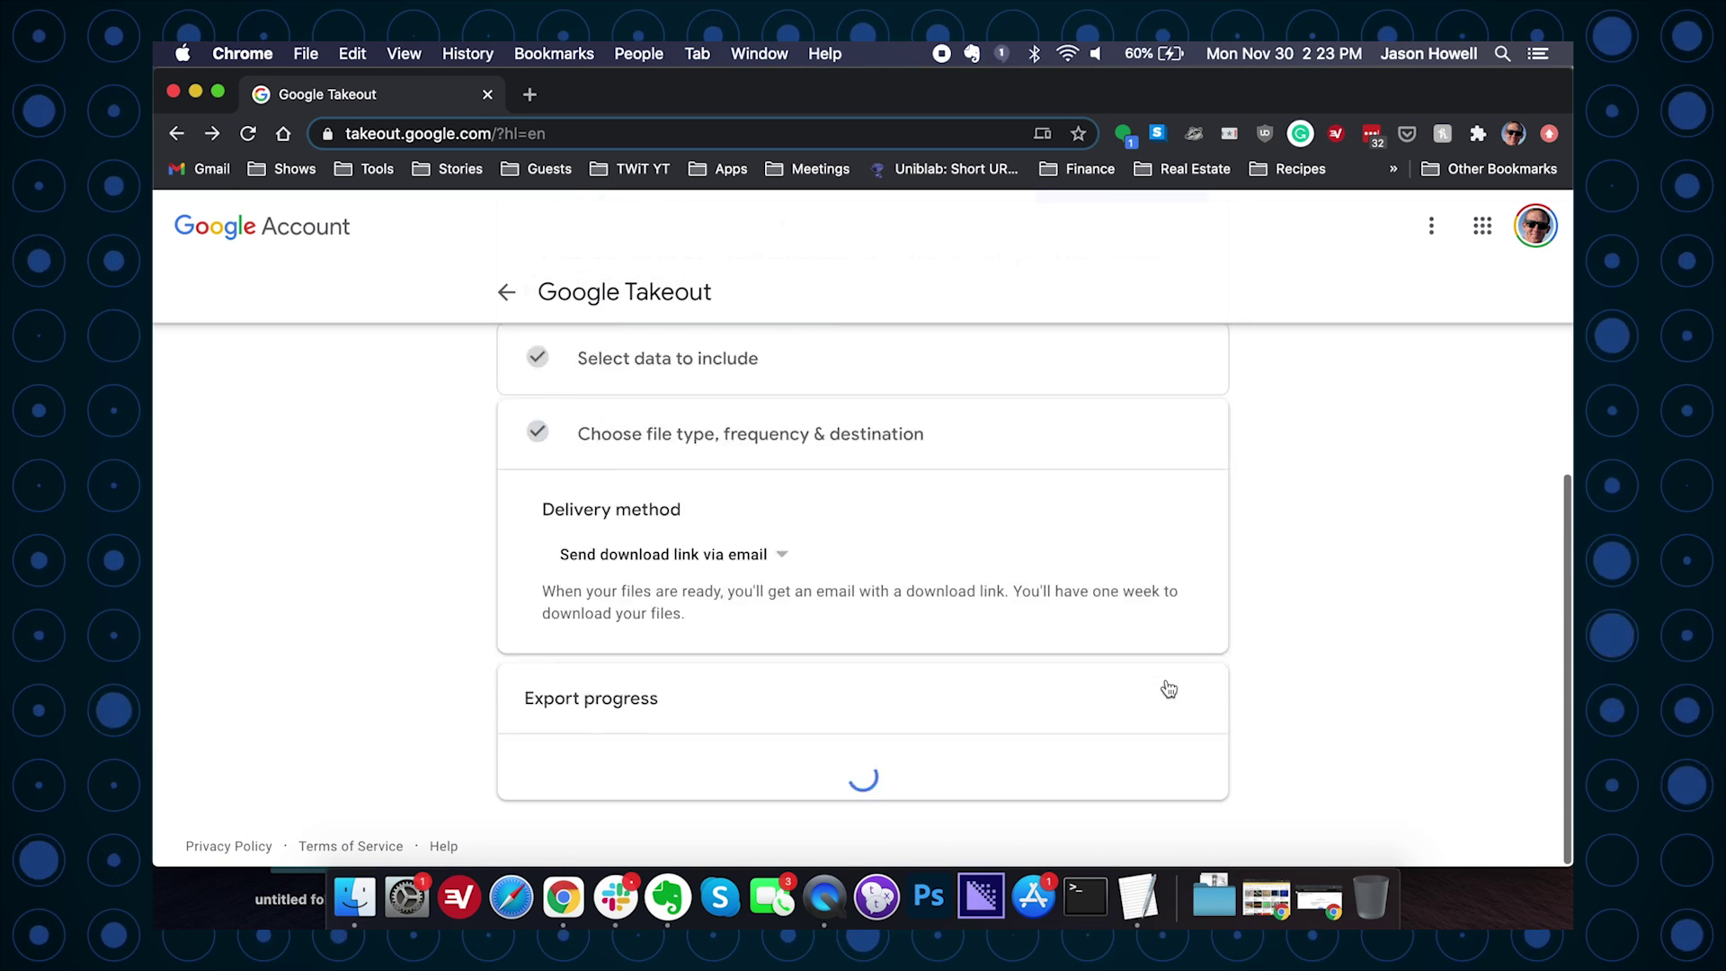
scroll(1169, 688, "down", 3)
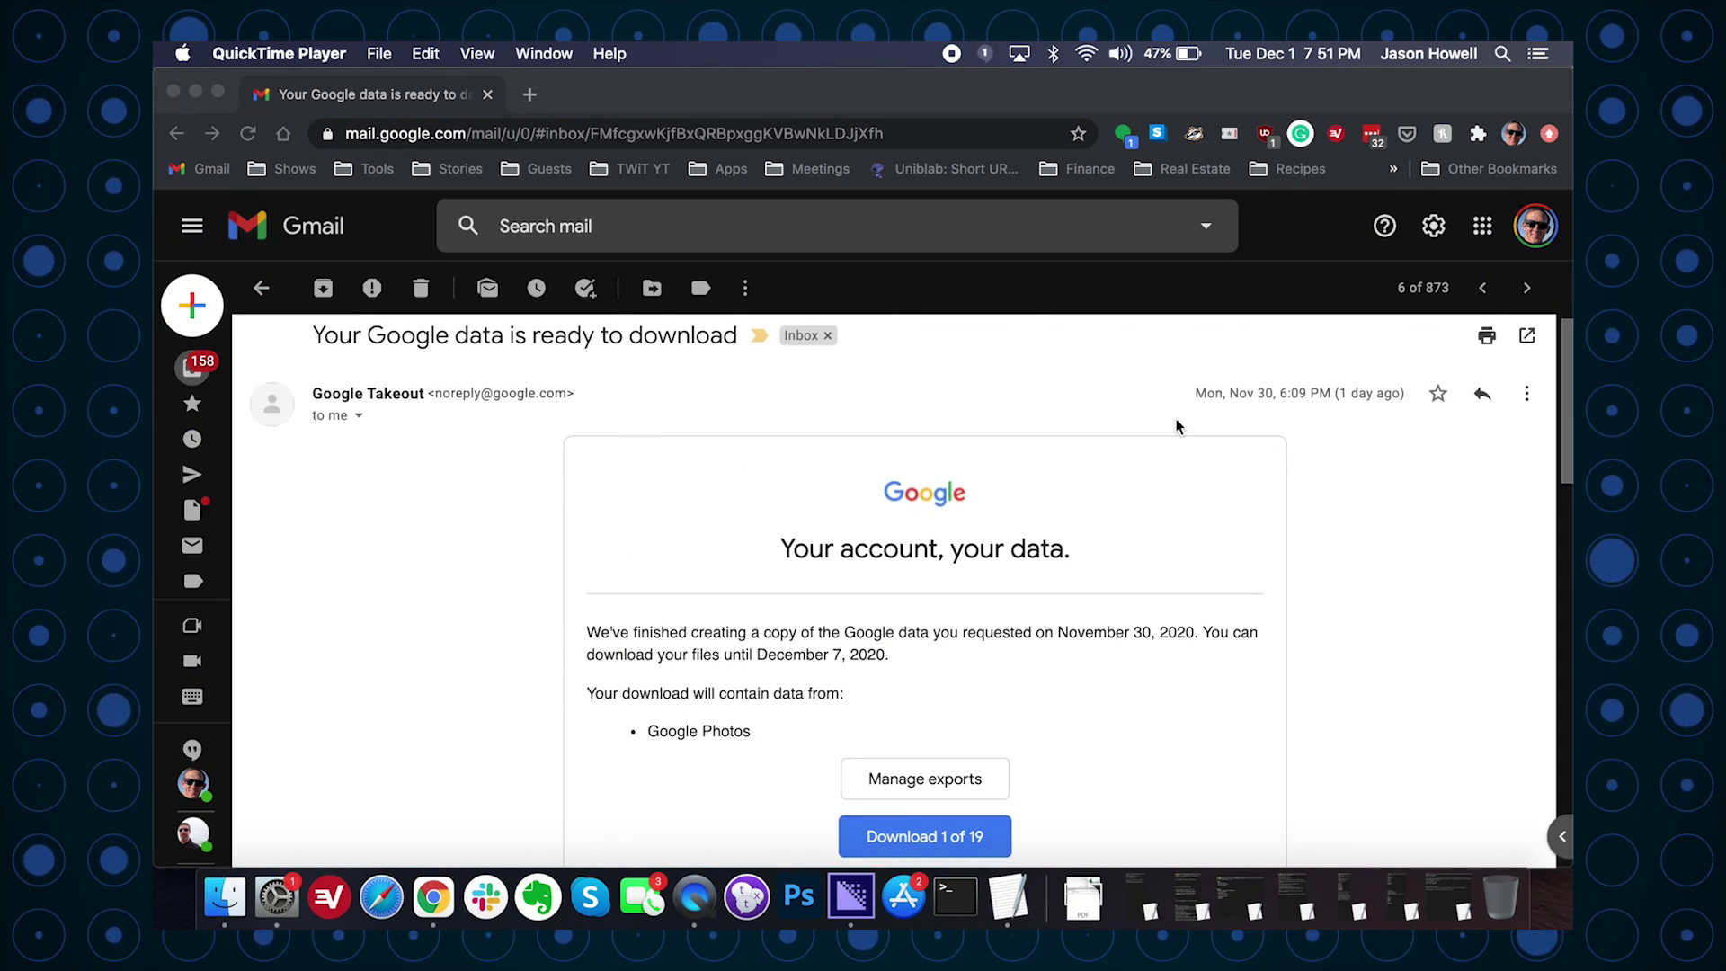
From the Google Takeout email in Gmail saying the data is ready, open the page for managing exports.
scroll(1178, 425, "down", 1)
scroll(1178, 426, "down", 5)
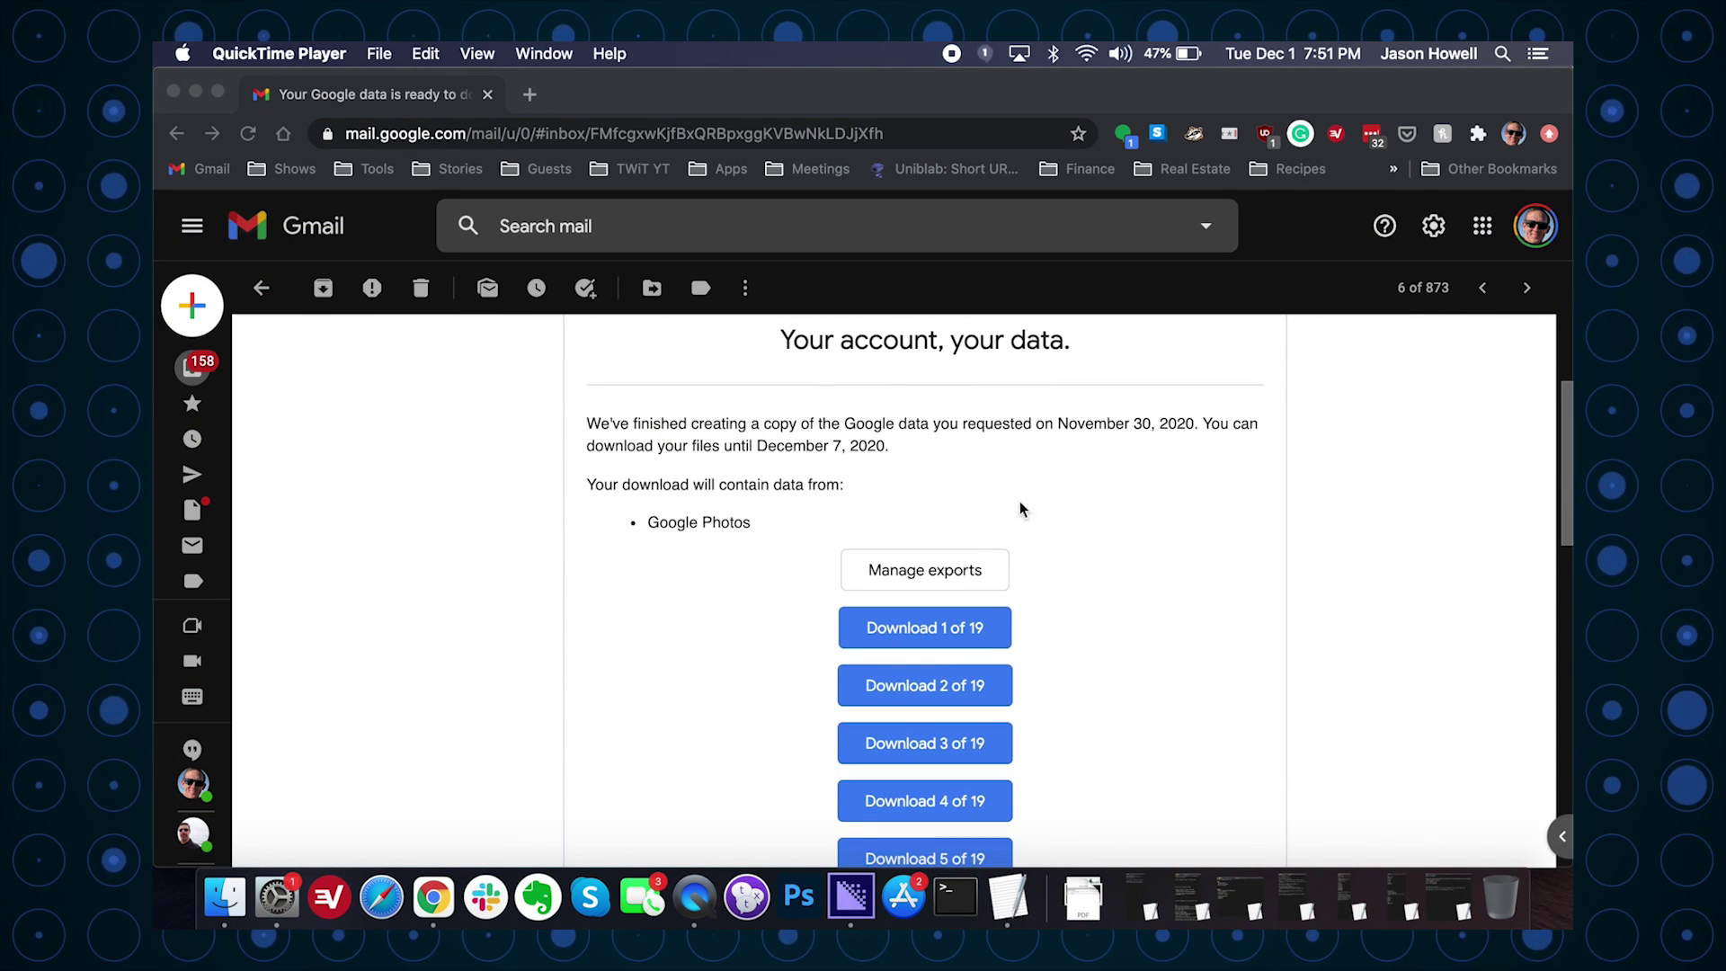
left_click(924, 570)
left_click(924, 570)
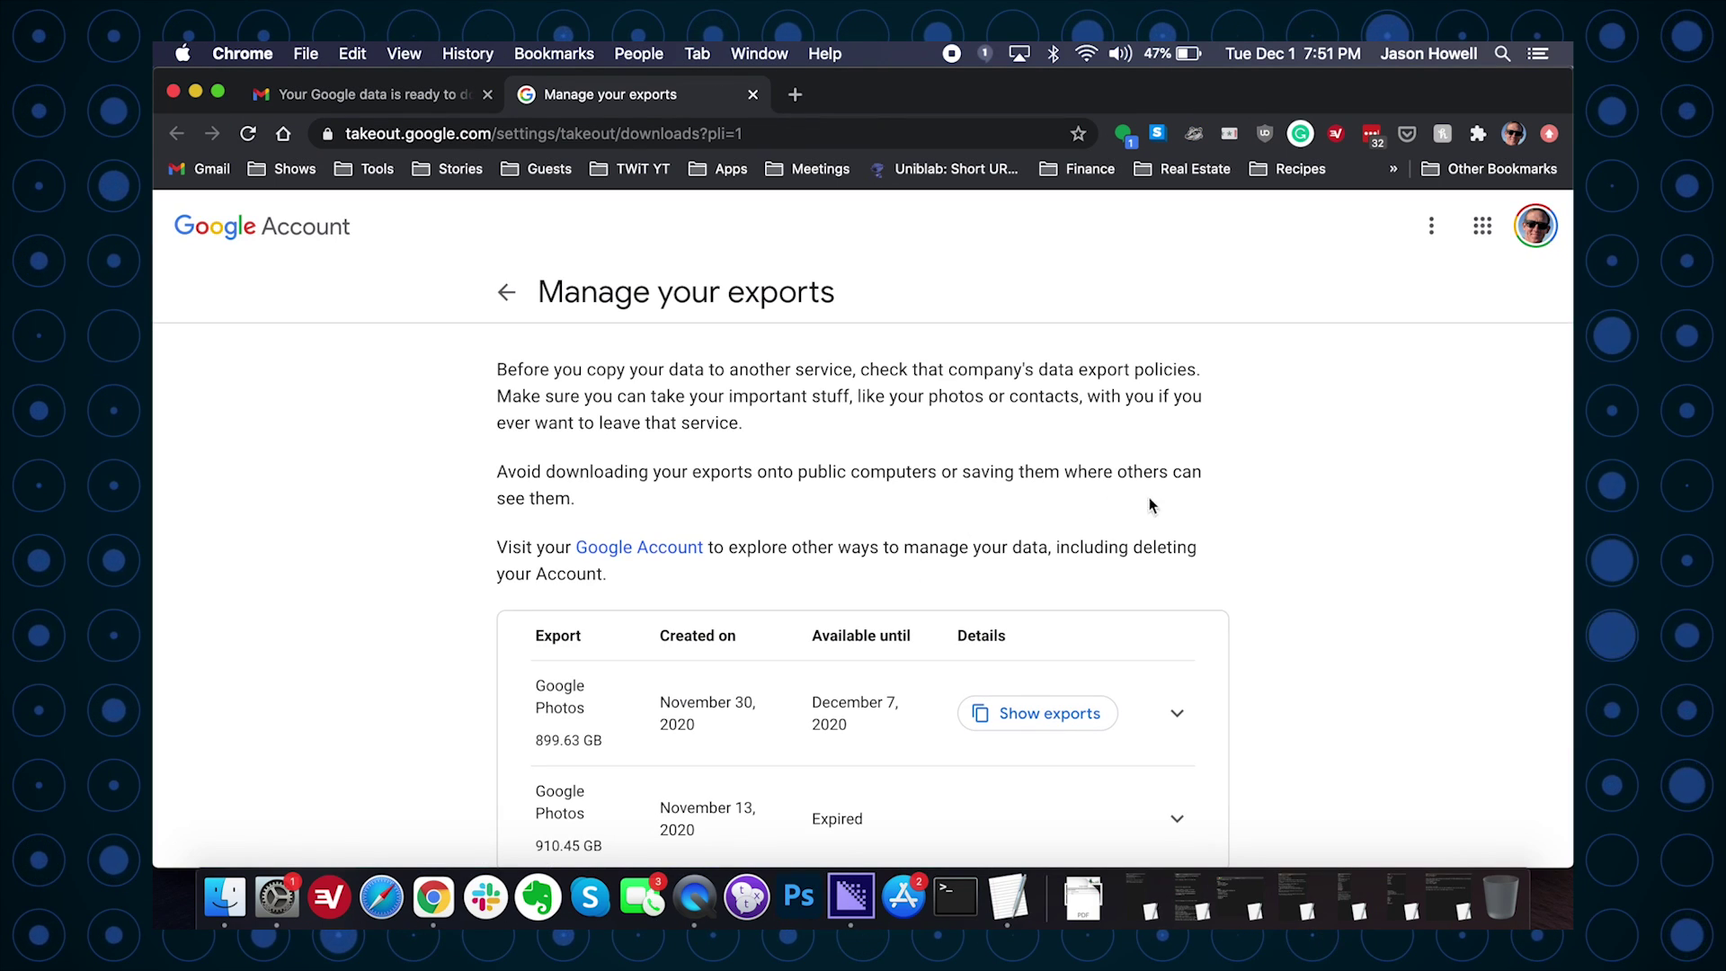
Show the packages of the November 30, 2020 Google Photos export and download part 1 of 19.
left_click(1029, 719)
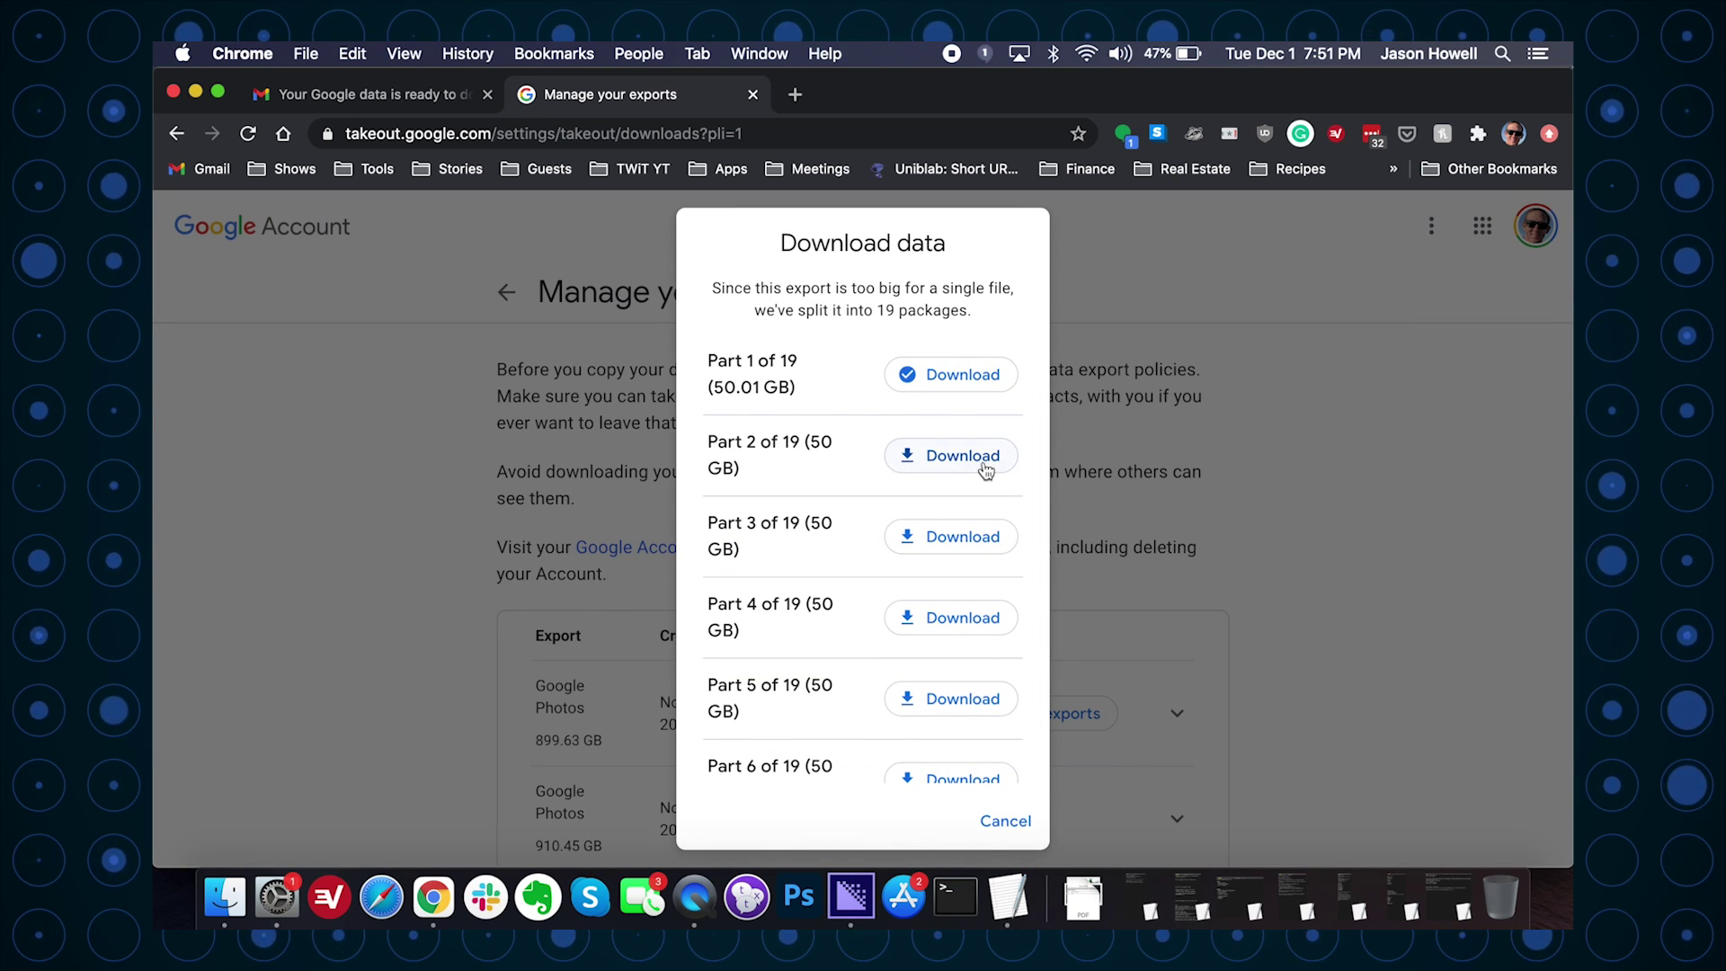
scroll(985, 463, "down", 2)
scroll(984, 465, "down", 1)
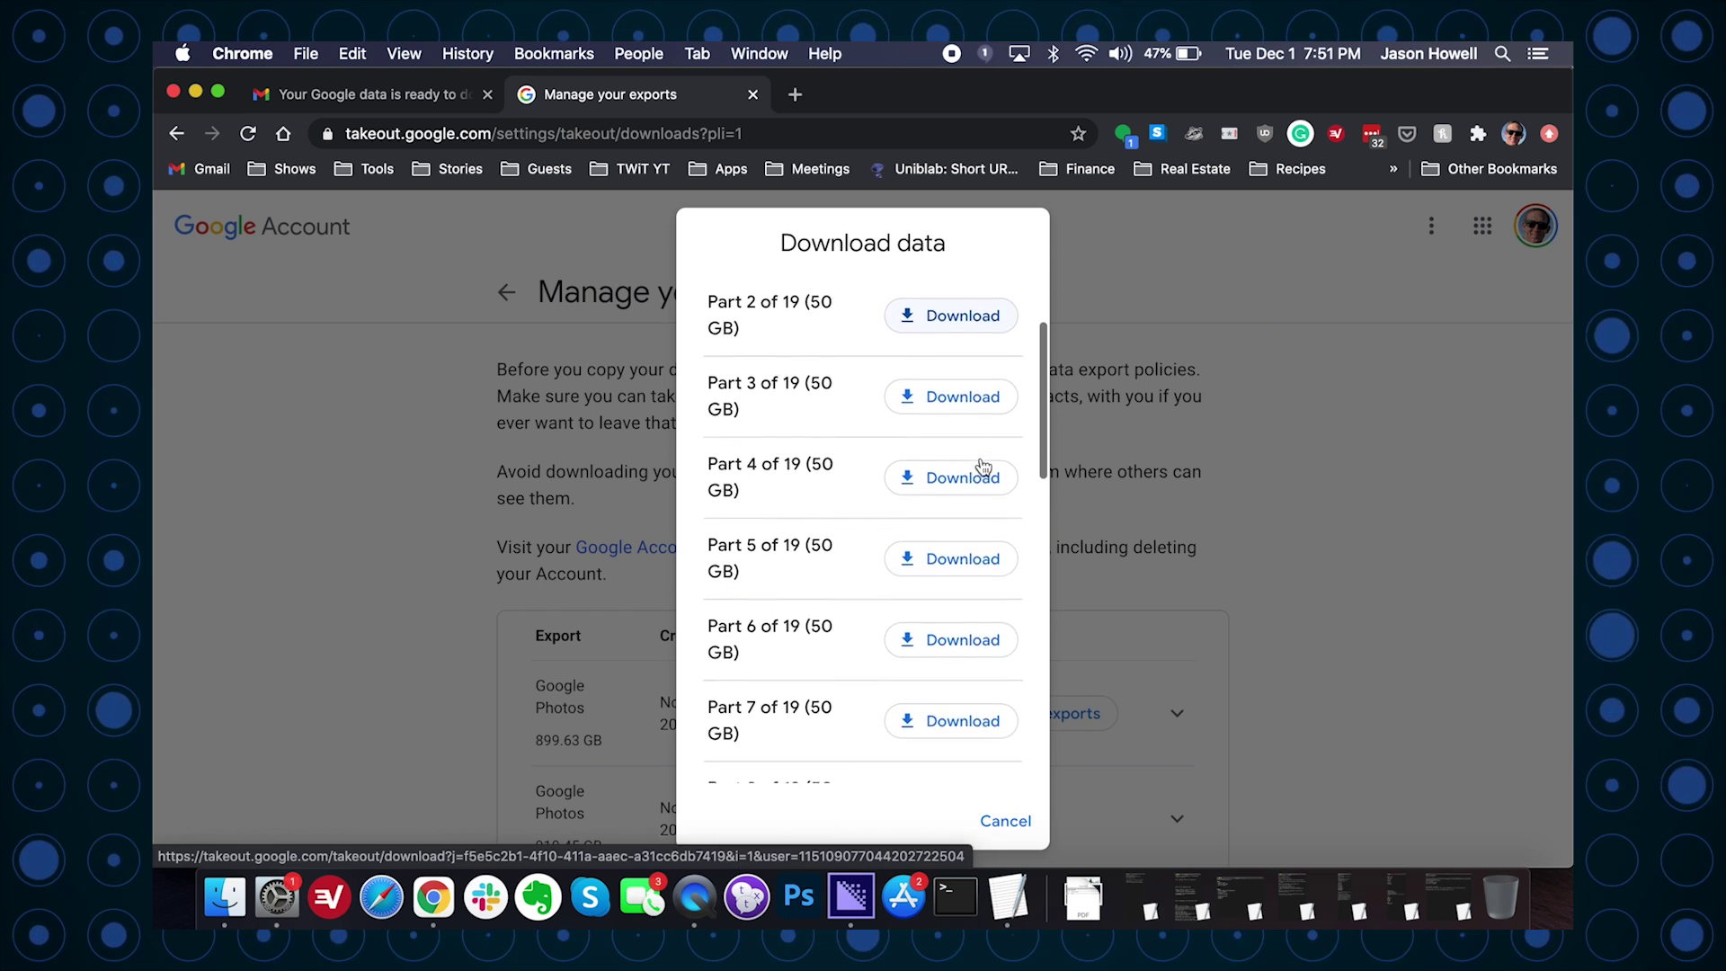
scroll(985, 463, "up", 3)
left_click(967, 378)
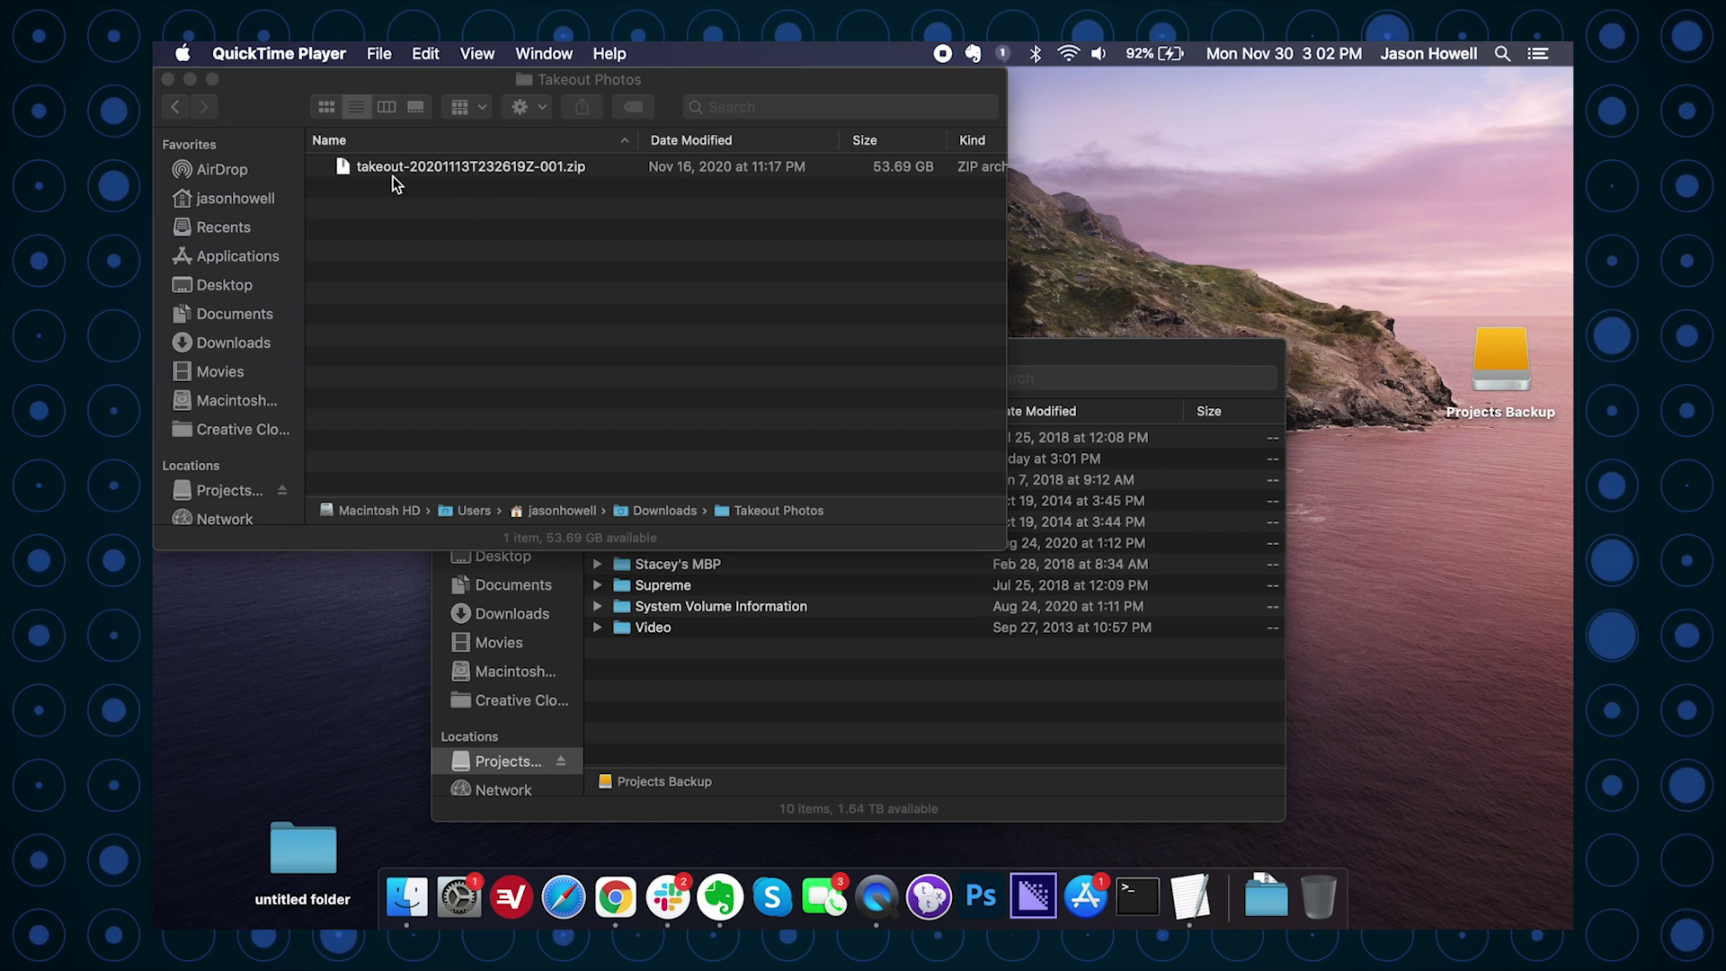
In Finder, select the downloaded takeout zip and open the Photos folder on the Projects Backup drive.
left_click(494, 176)
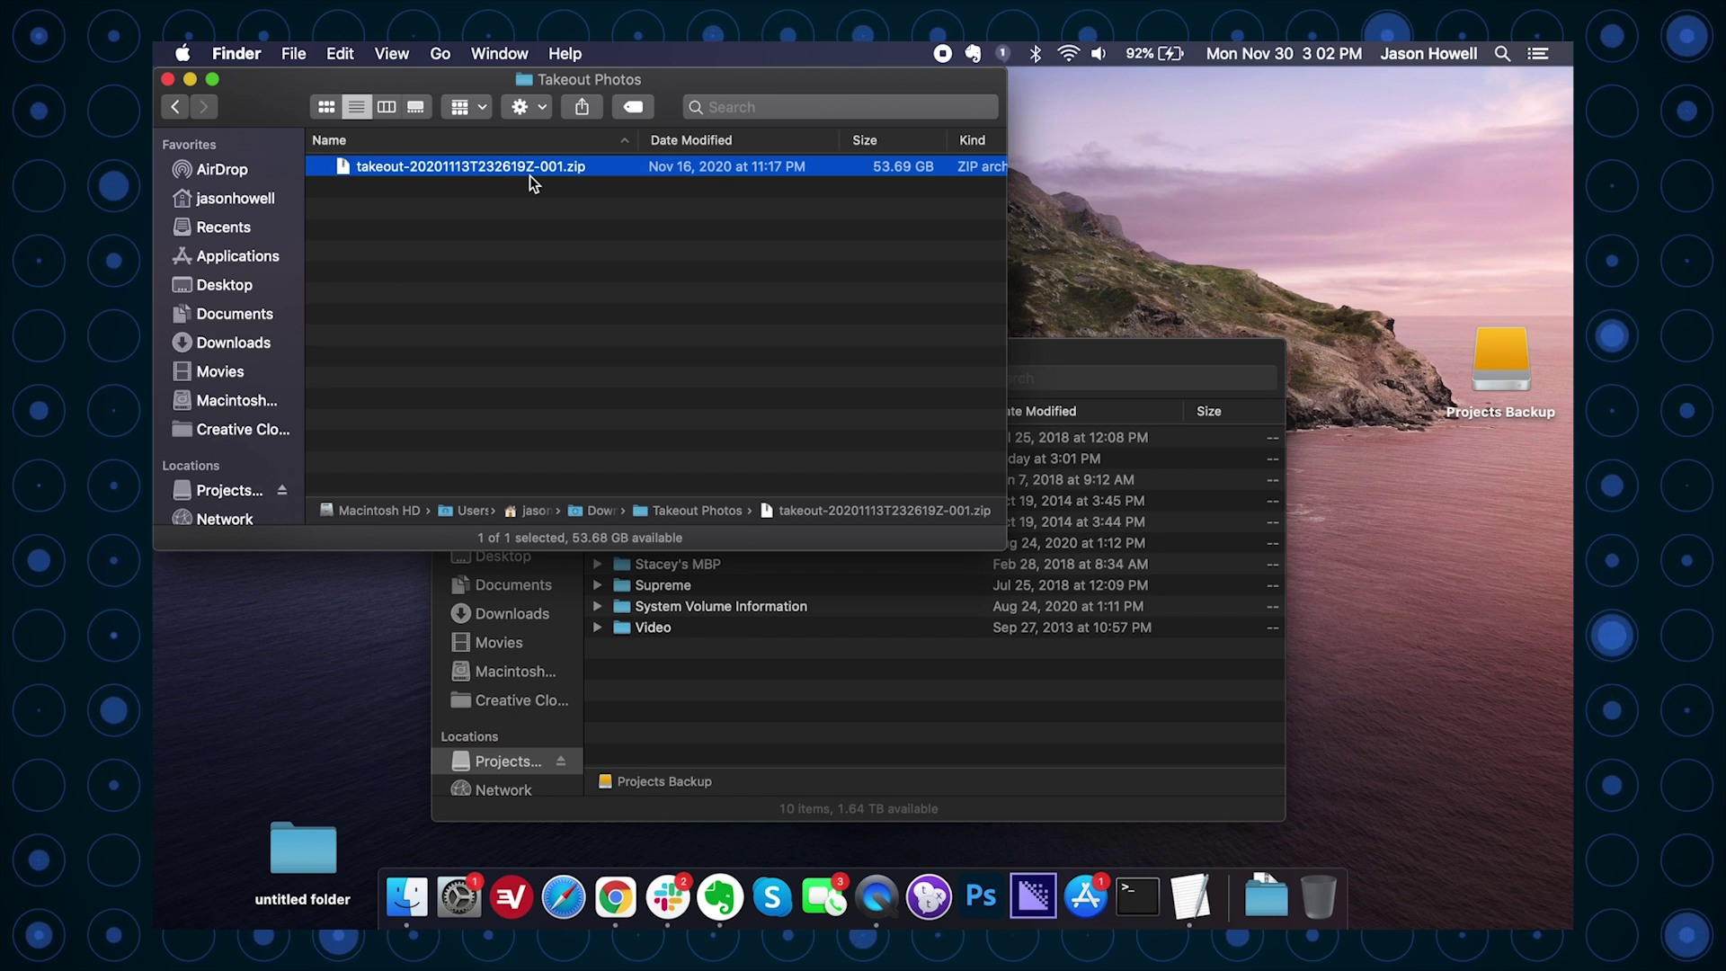
left_click(672, 670)
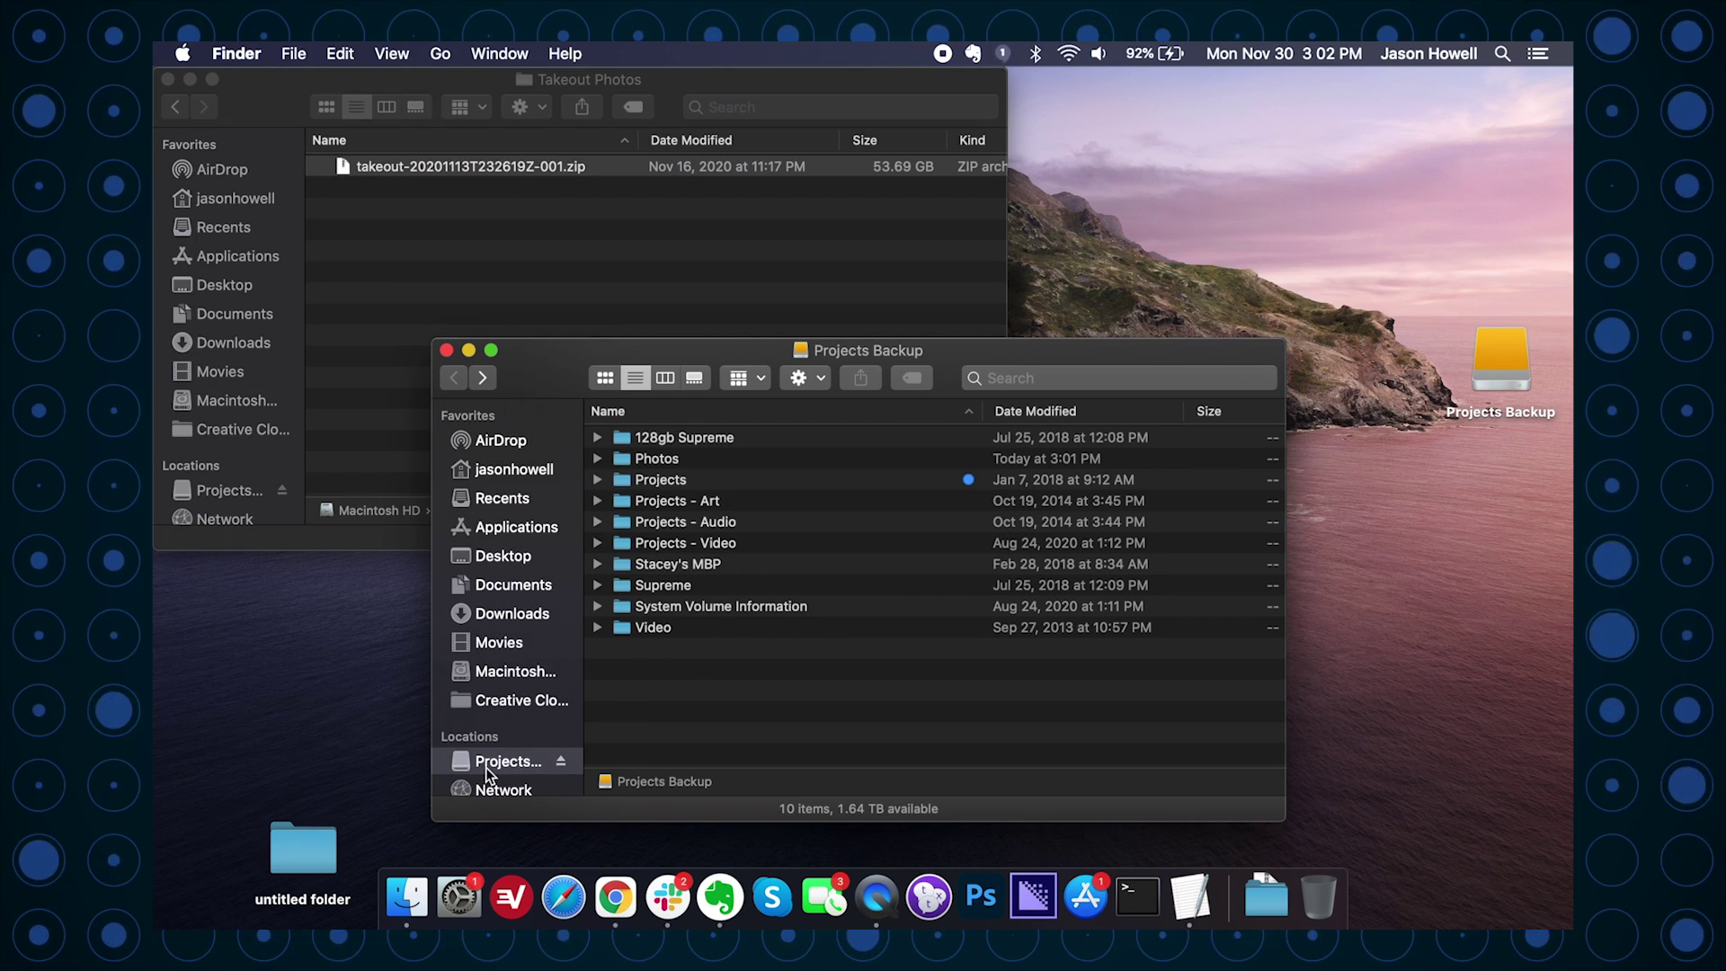
double_click(627, 463)
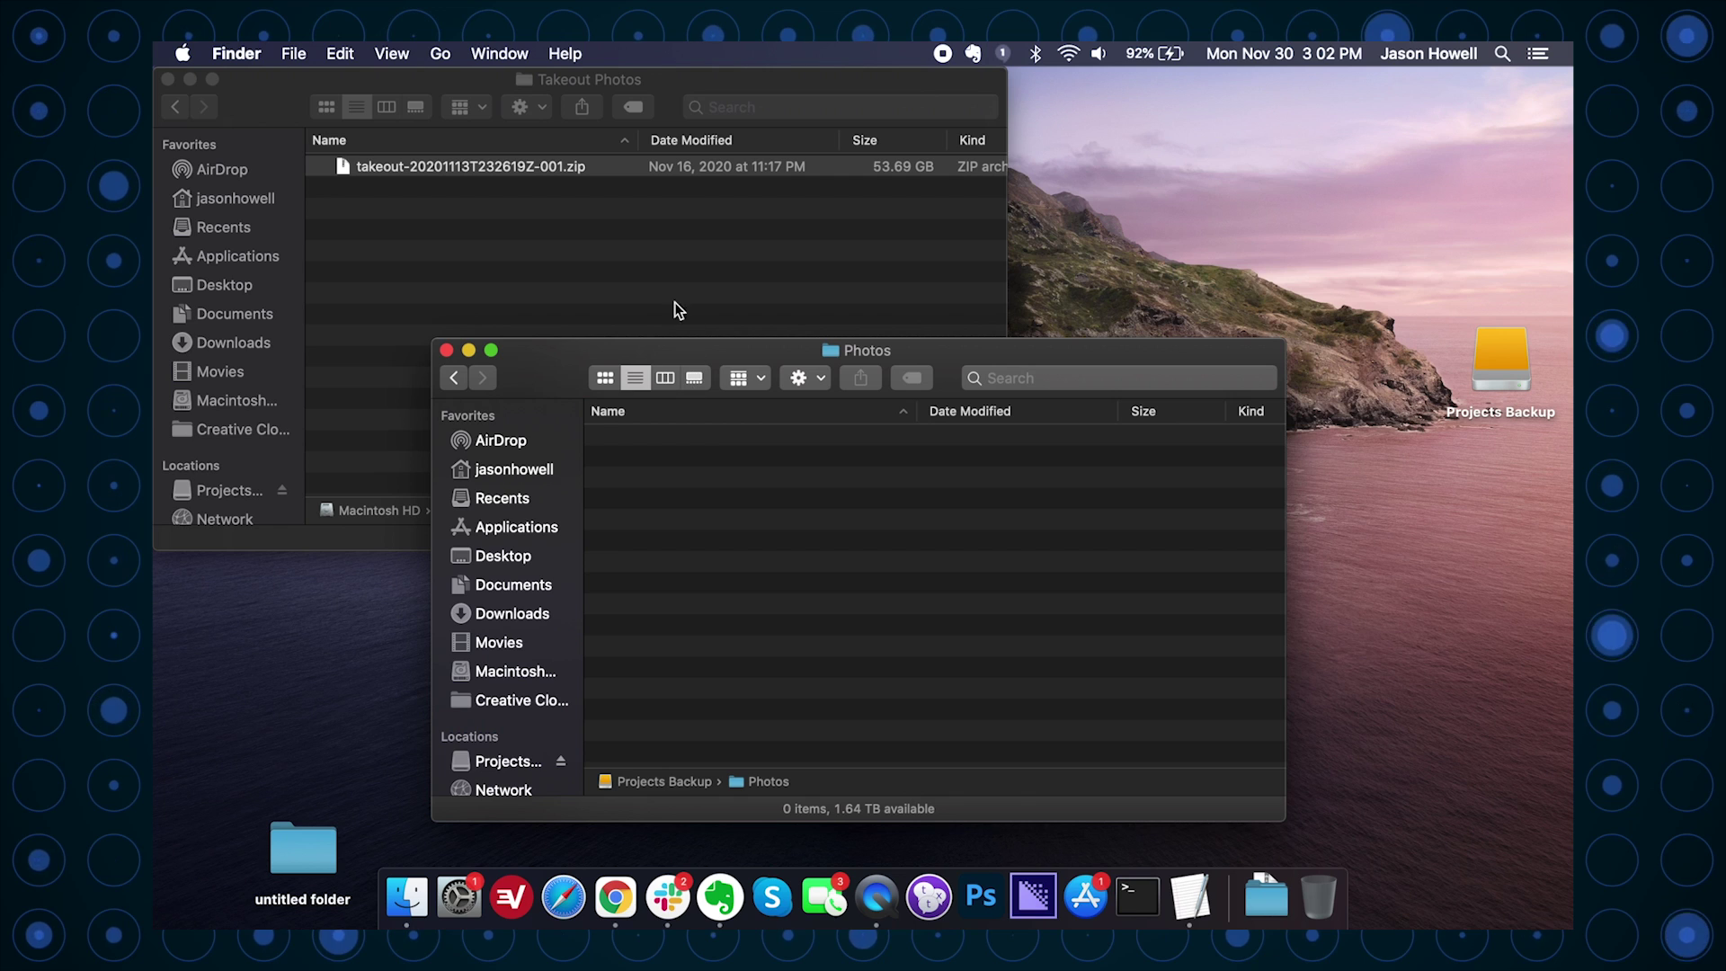
Copy takeout-20201113T232619Z-001.zip from the Takeout Photos folder into the Photos folder on Projects Backup.
left_click(591, 221)
left_click(558, 172)
left_click_drag(525, 171, 929, 661)
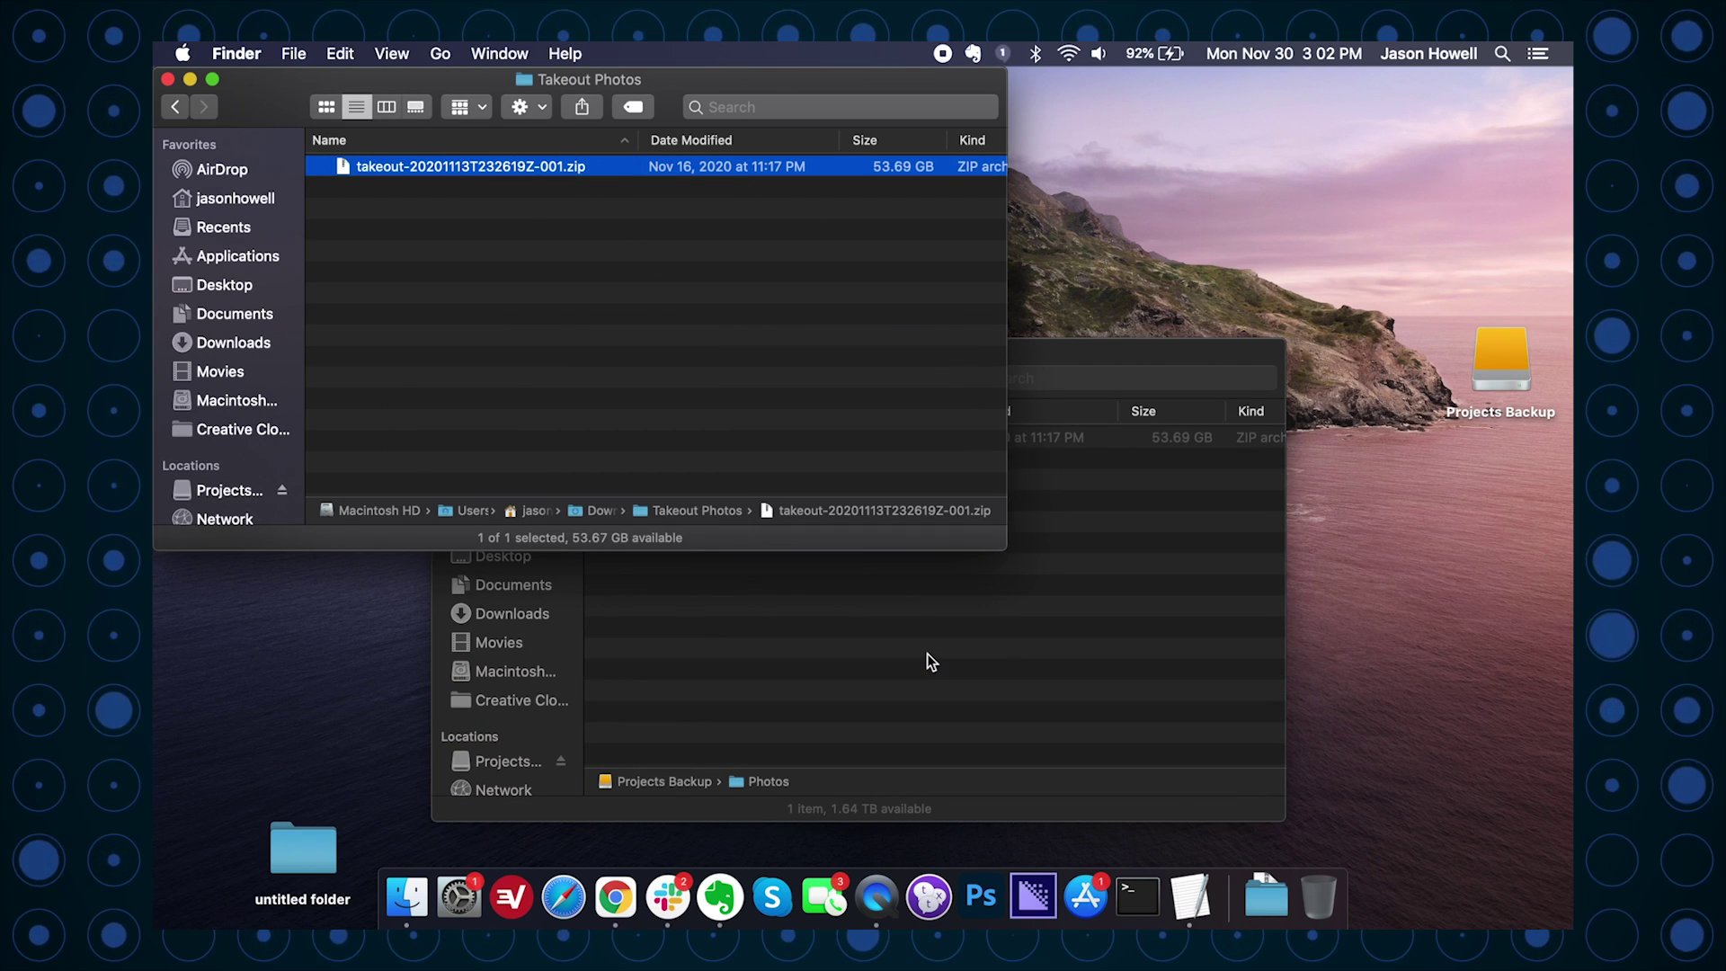
left_click(1071, 355)
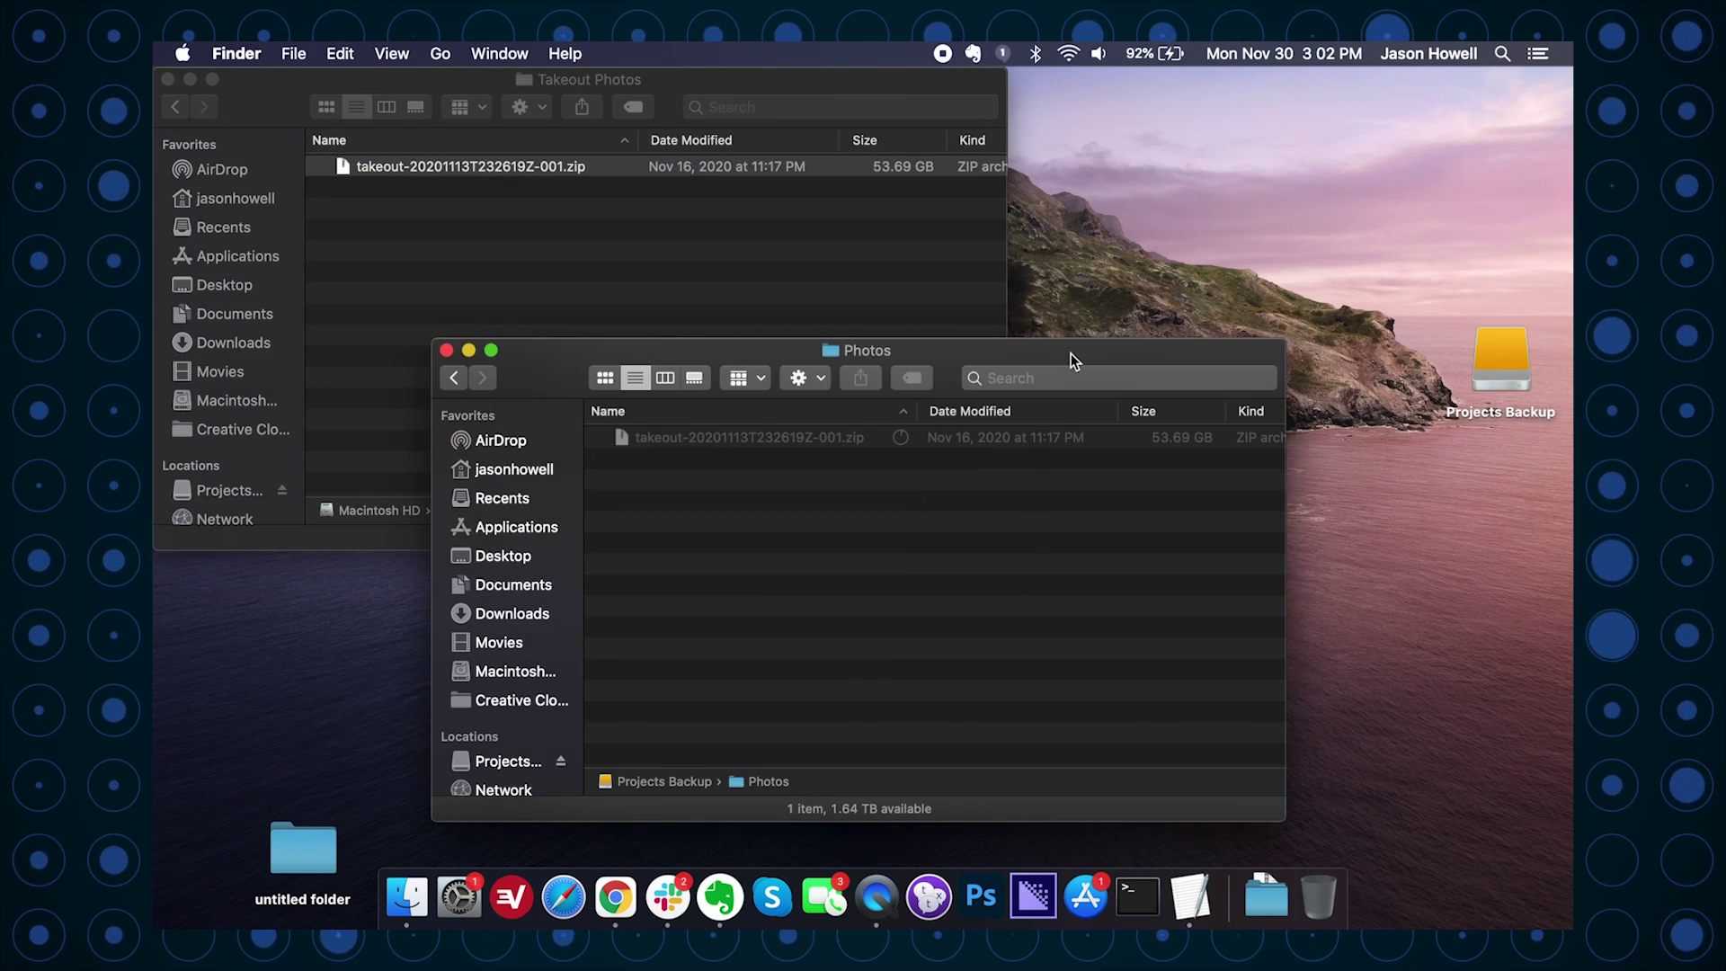
left_click_drag(1427, 817, 1198, 504)
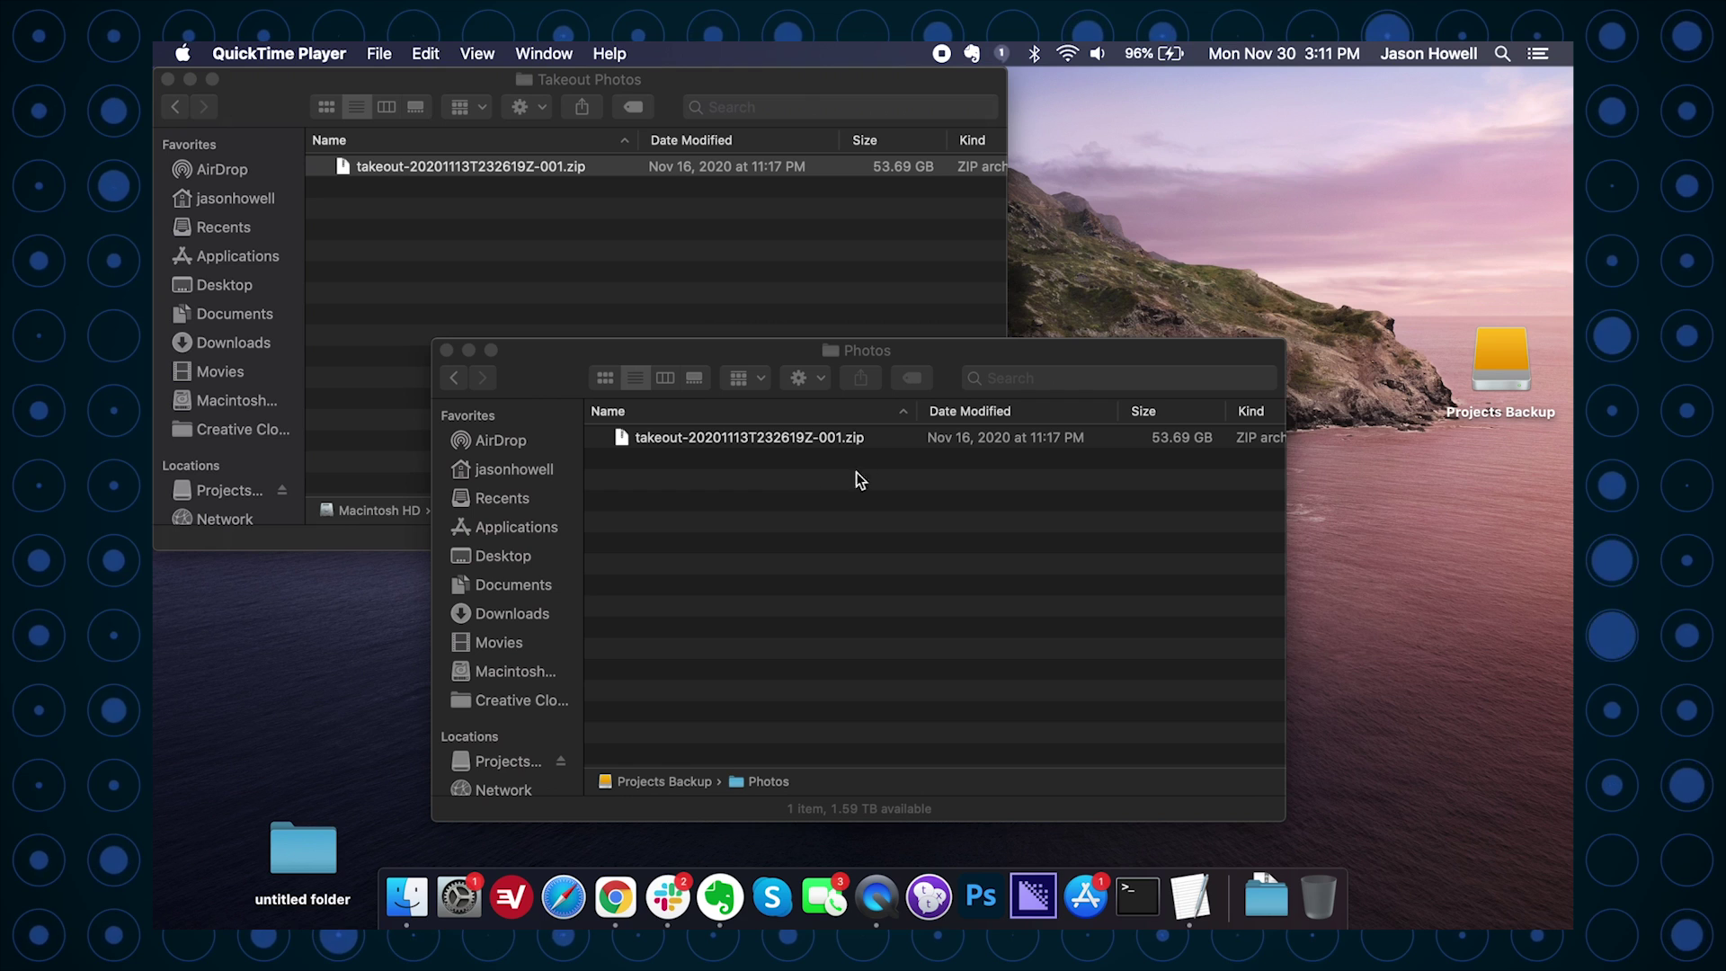
Extract takeout-20201113T232619Z-001.zip in the Photos folder on Projects Backup and open the Google Photos folder inside the extracted Takeout folder.
double_click(622, 439)
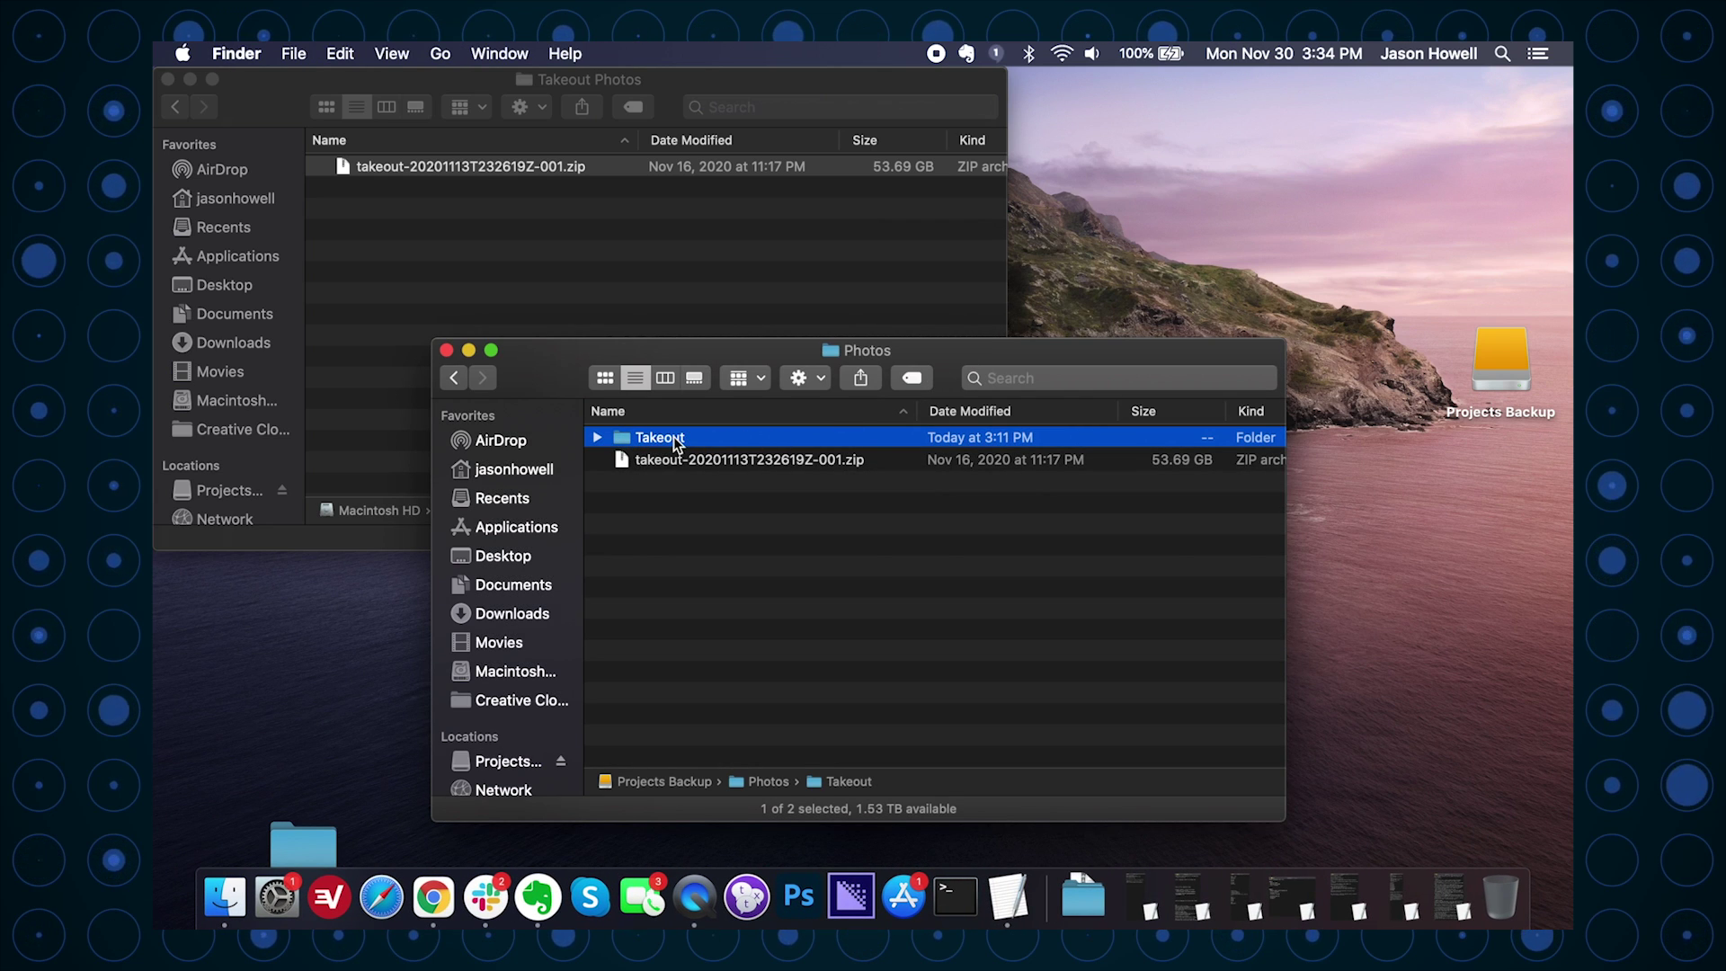
left_click(597, 439)
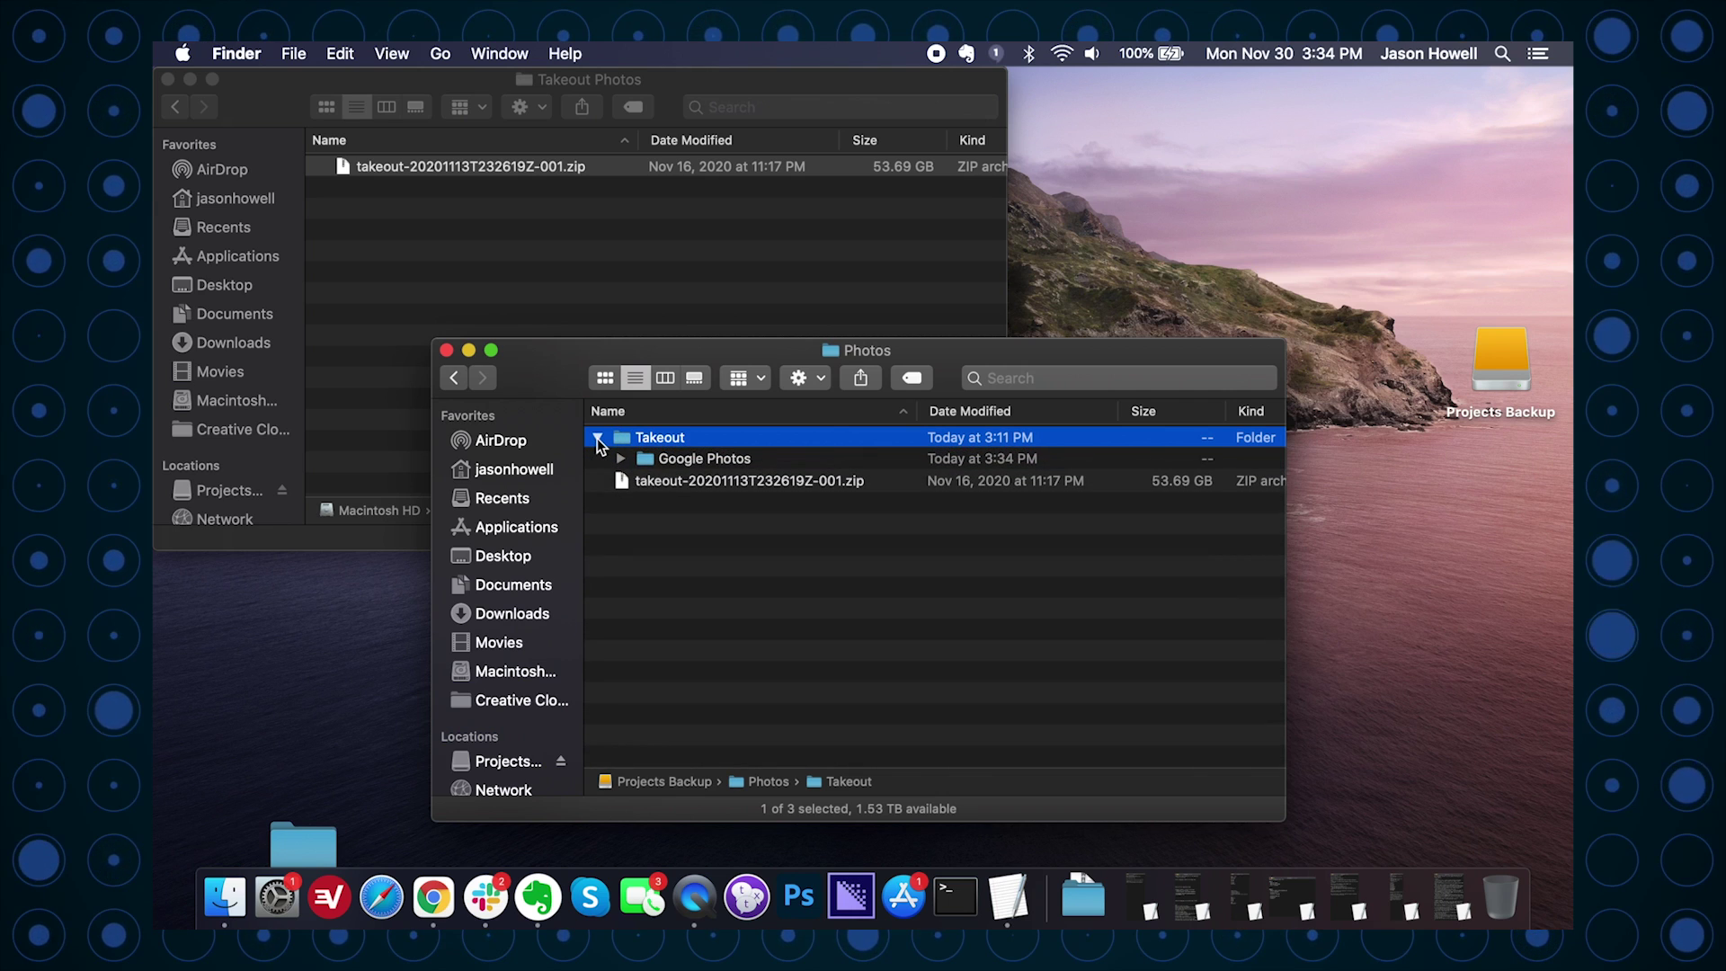
double_click(645, 461)
Look through the dated folders in the extracted Google Photos folder and examine the contents of 7-3-11 and 7-16-11.
scroll(681, 550, "down", 20)
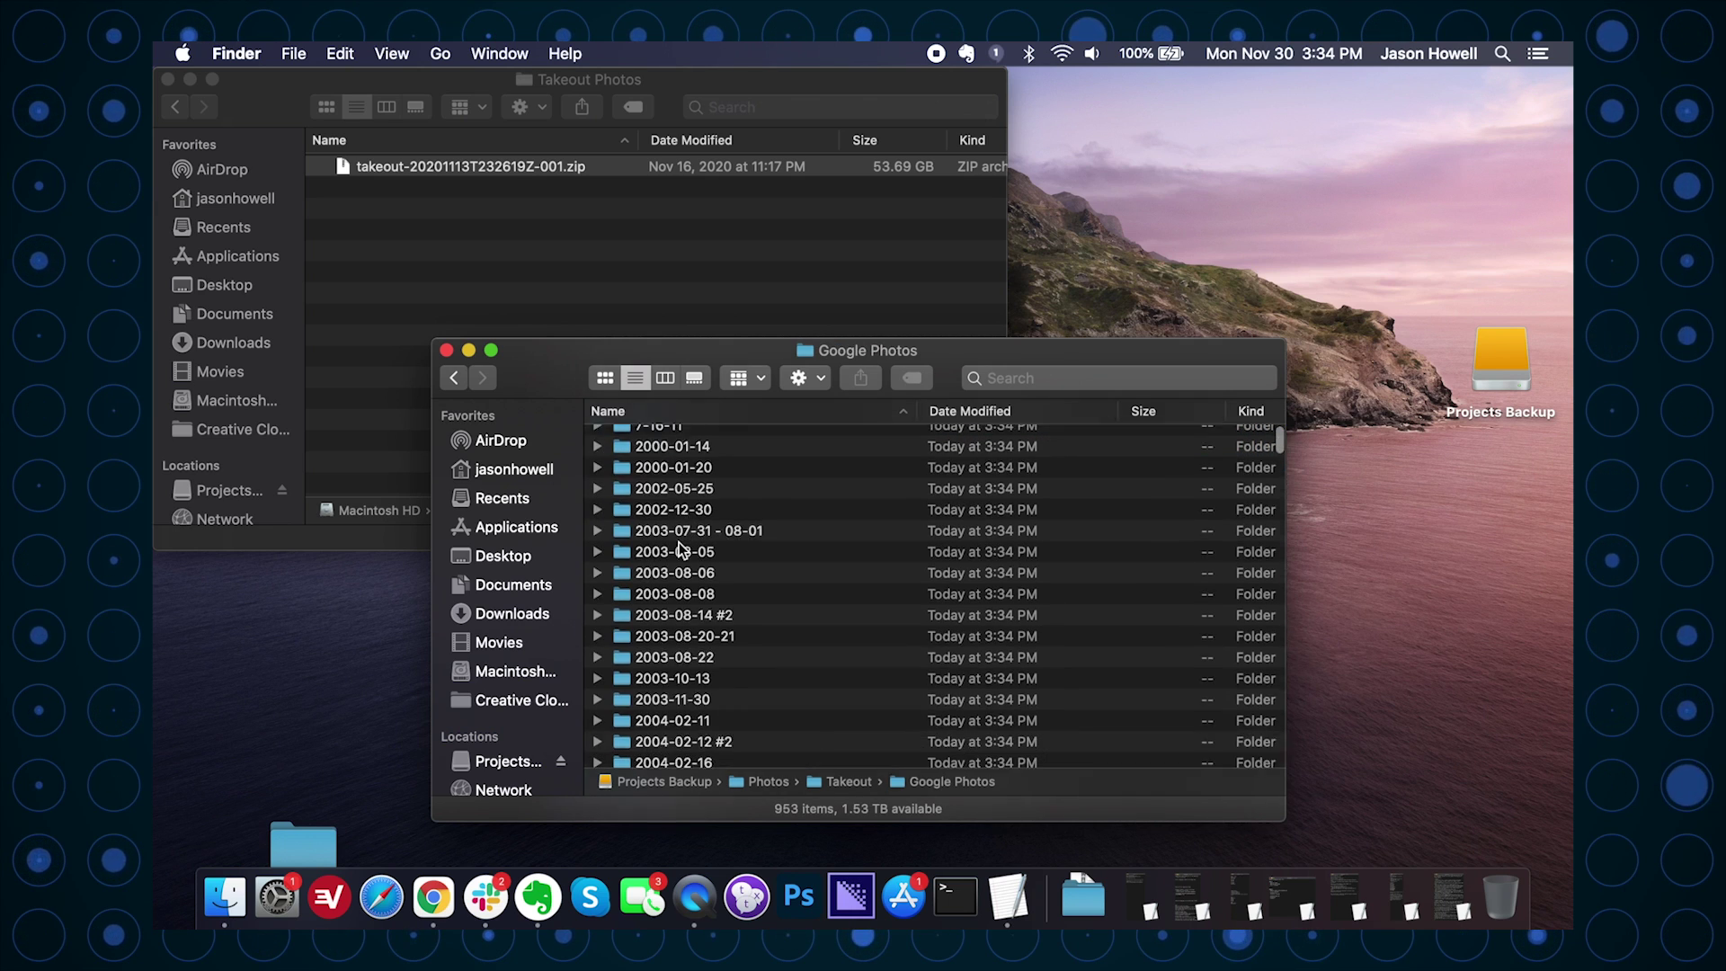
scroll(680, 551, "down", 20)
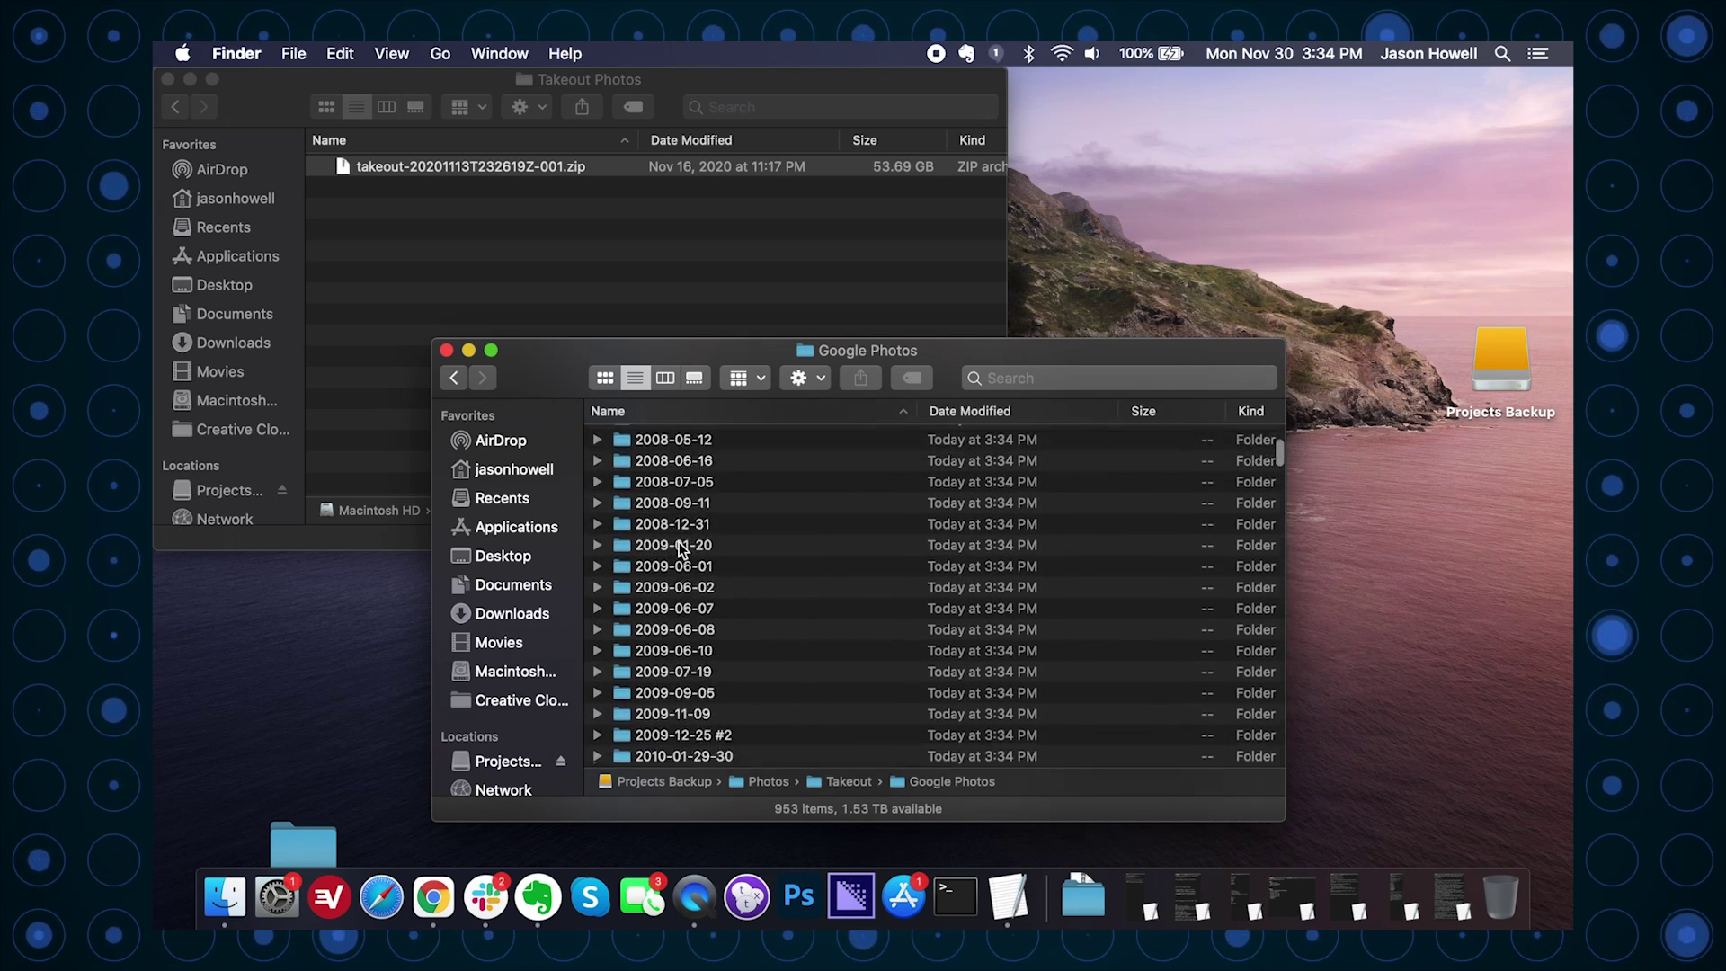
scroll(681, 550, "down", 20)
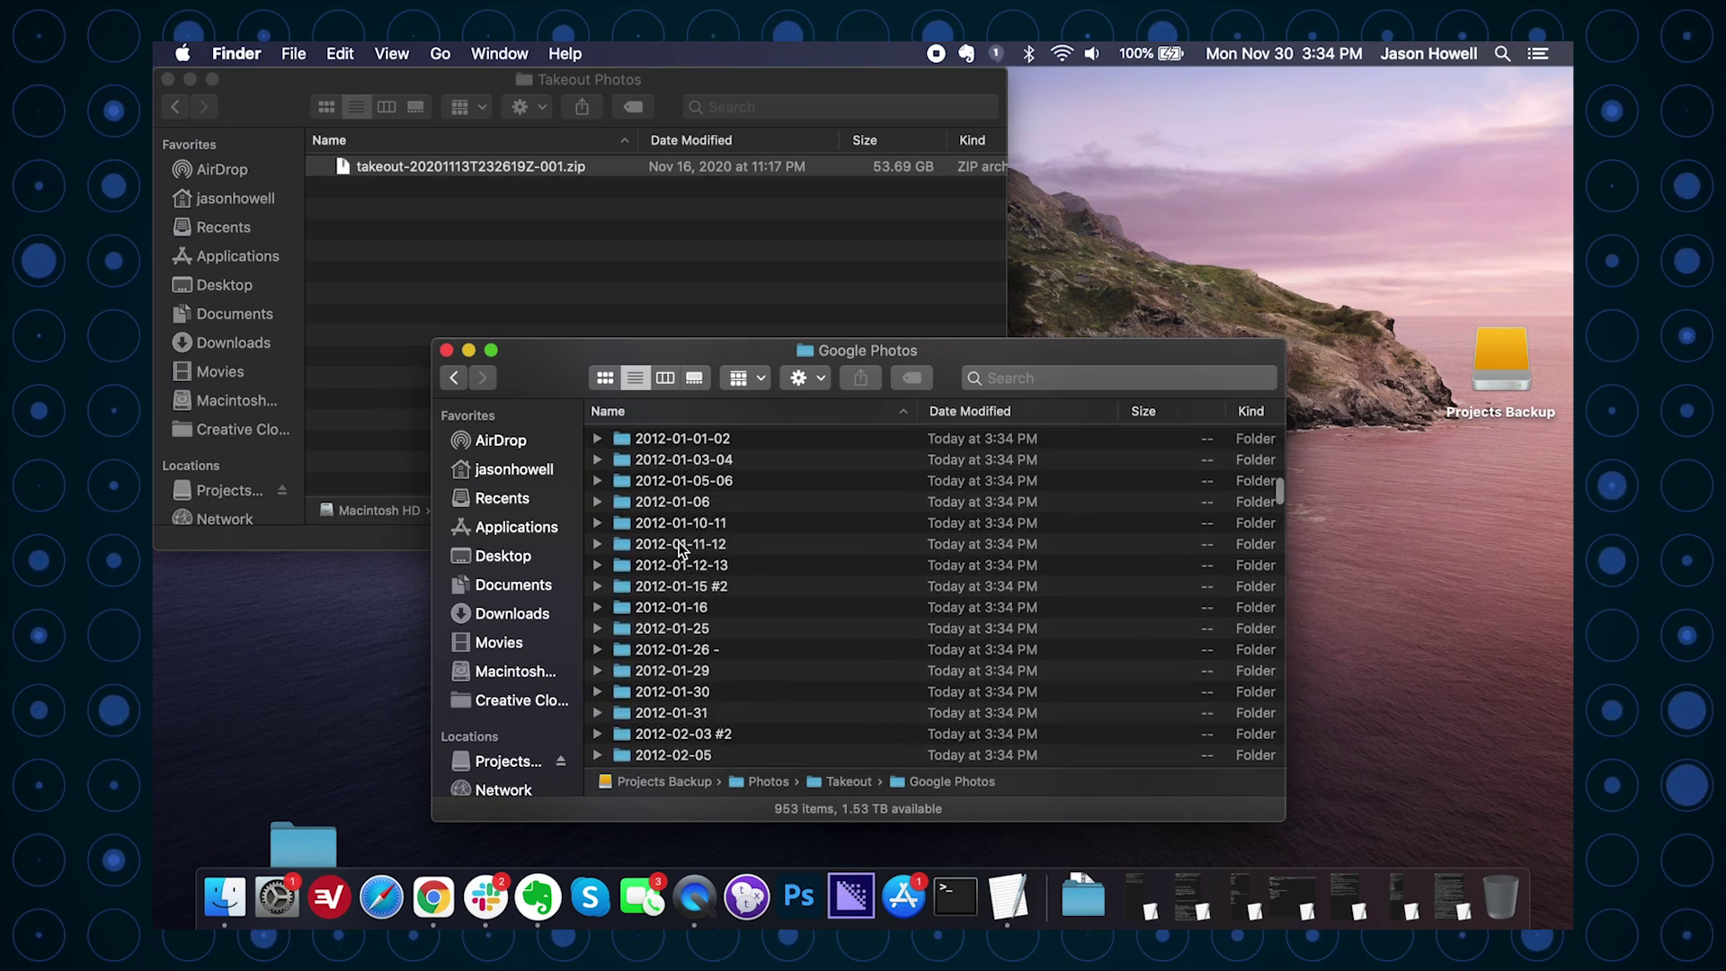
scroll(681, 549, "down", 15)
scroll(681, 548, "up", 20)
scroll(681, 548, "up", 20)
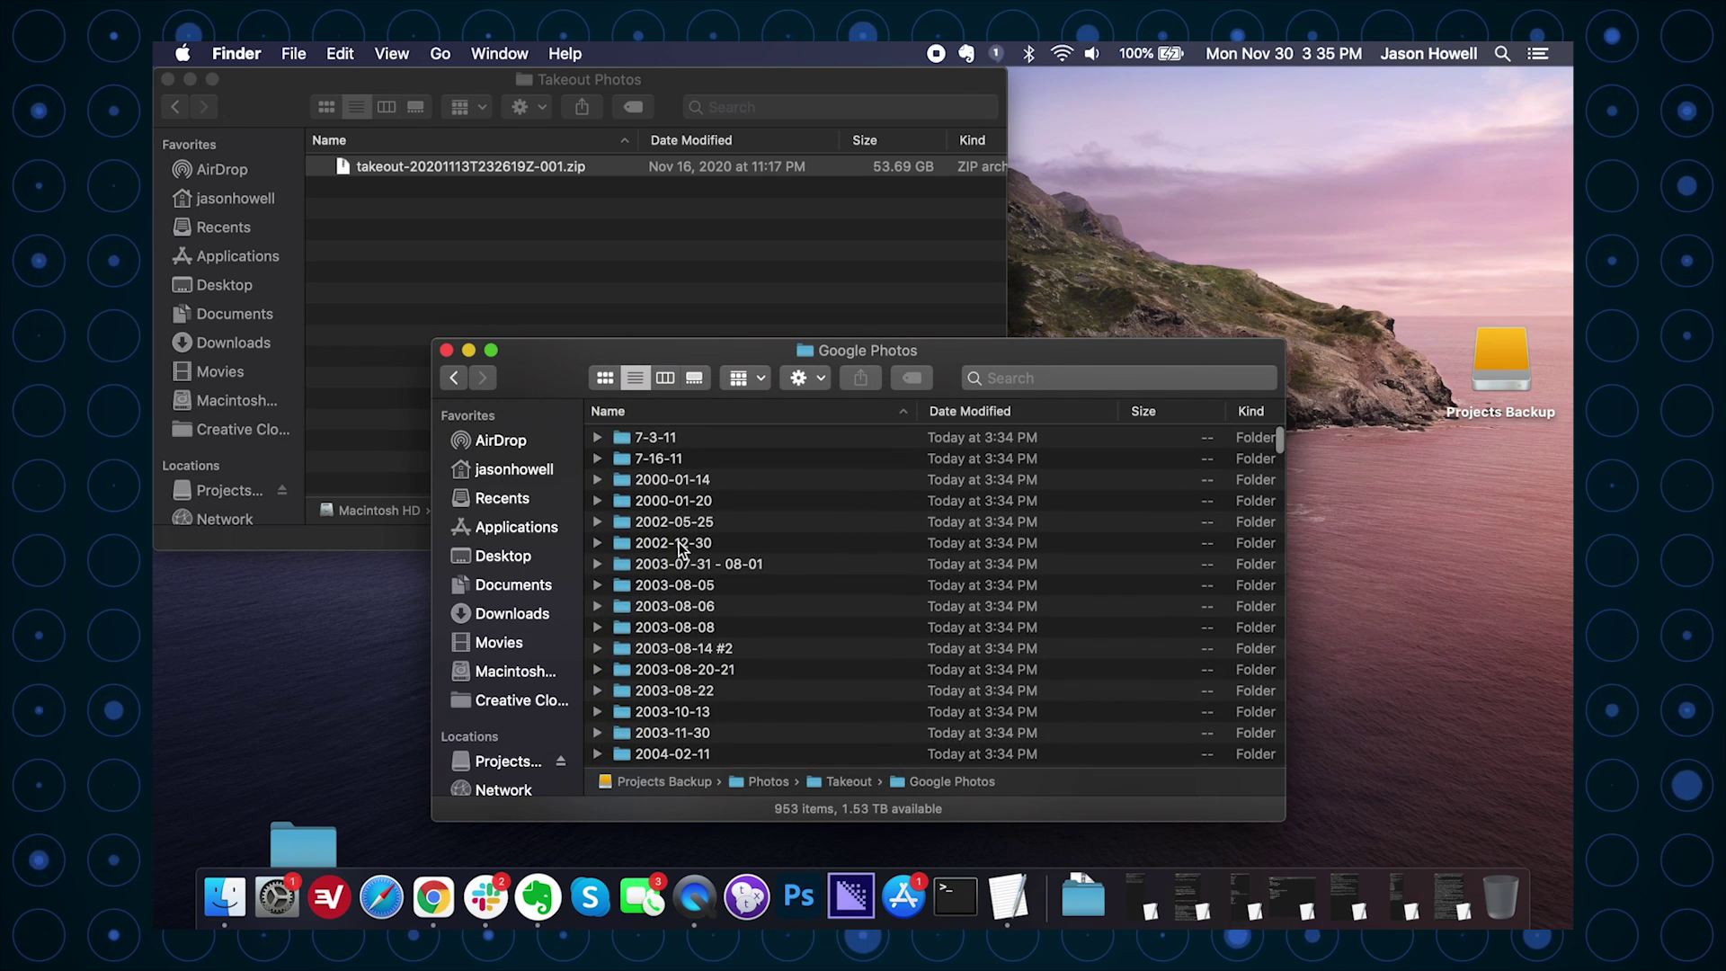
left_click(598, 437)
left_click(598, 437)
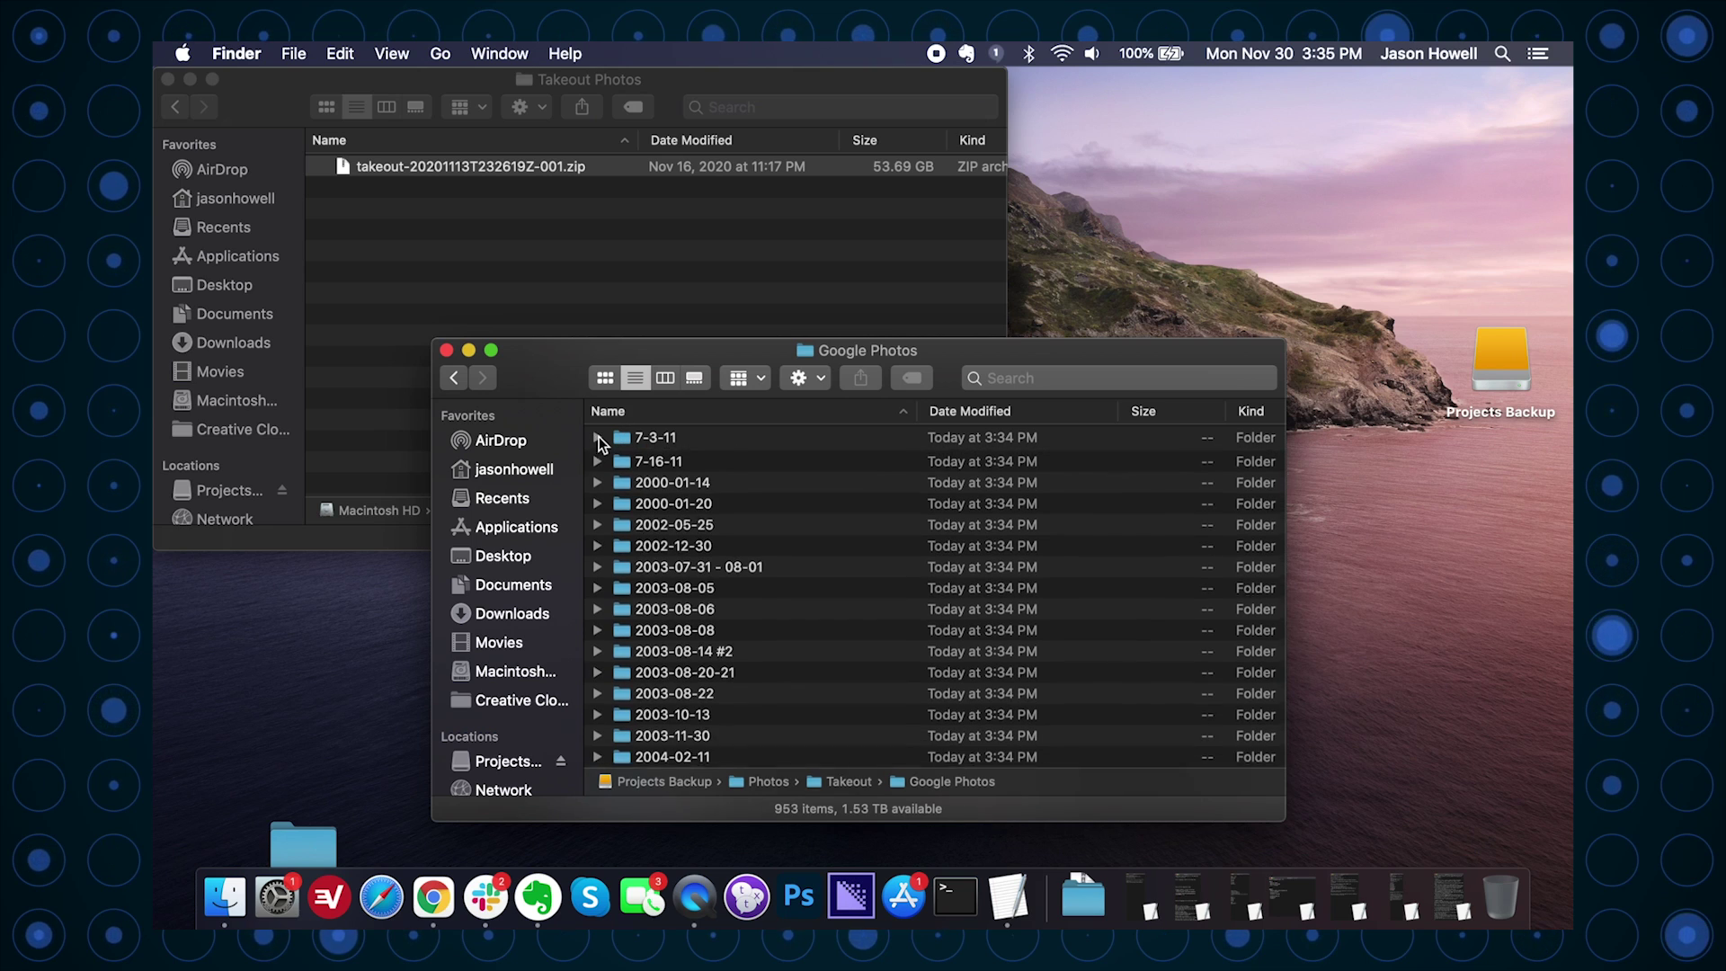
left_click(599, 452)
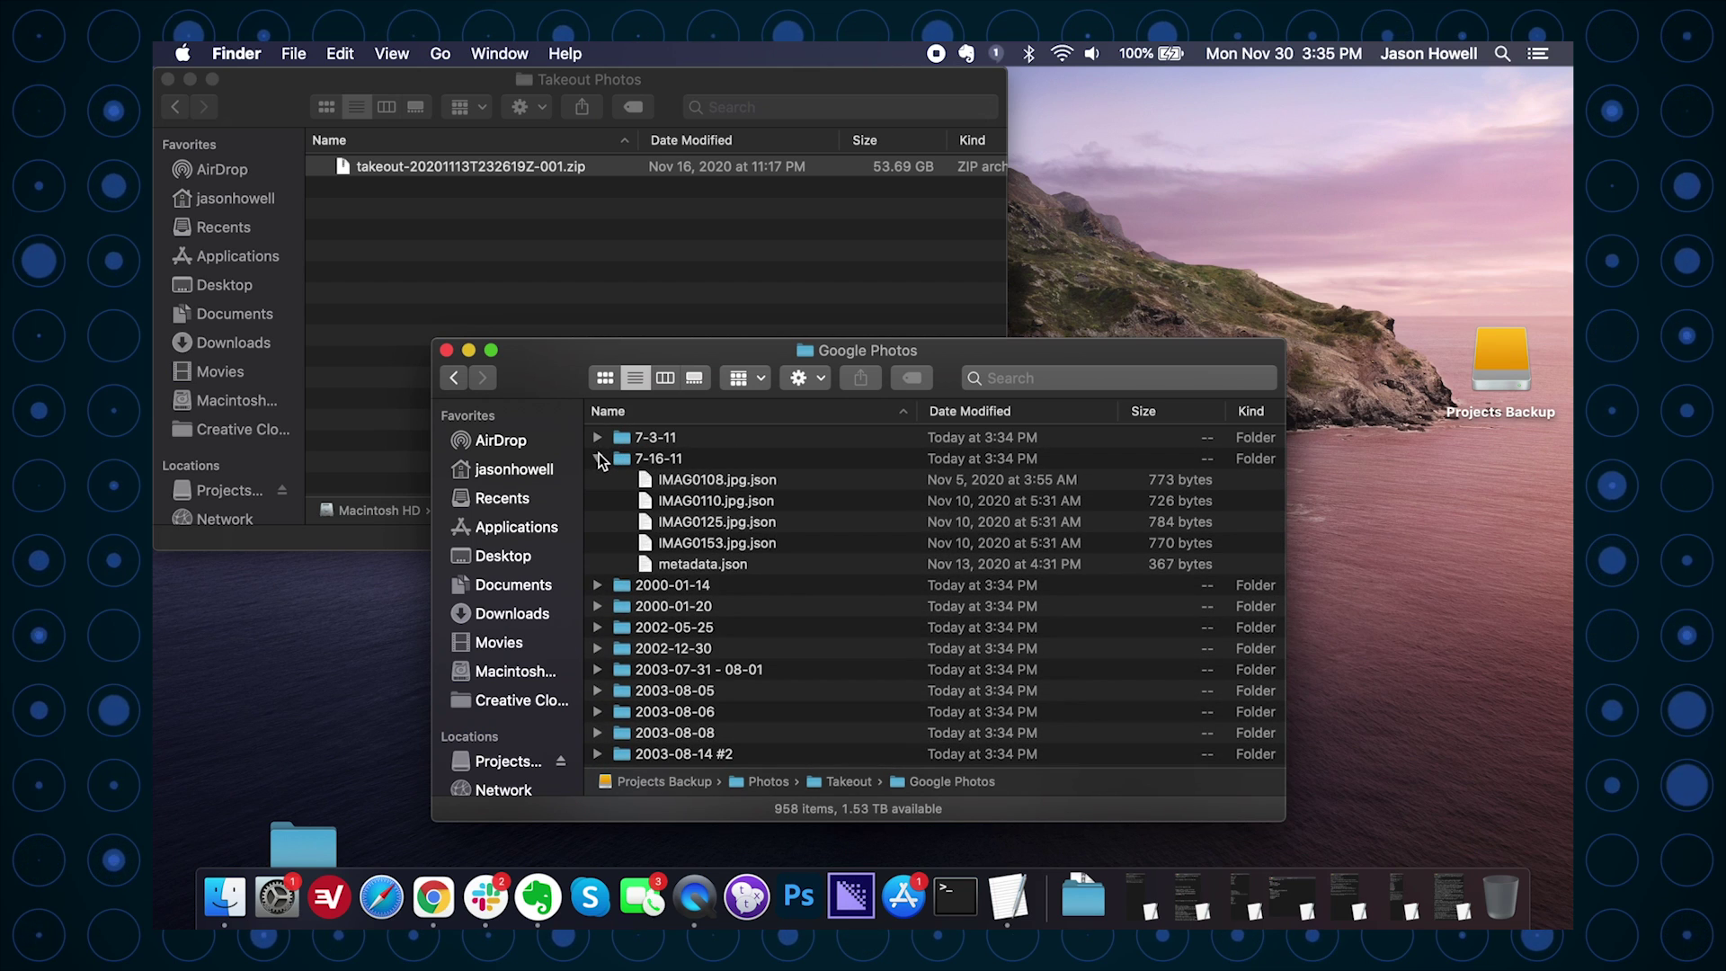
left_click(599, 453)
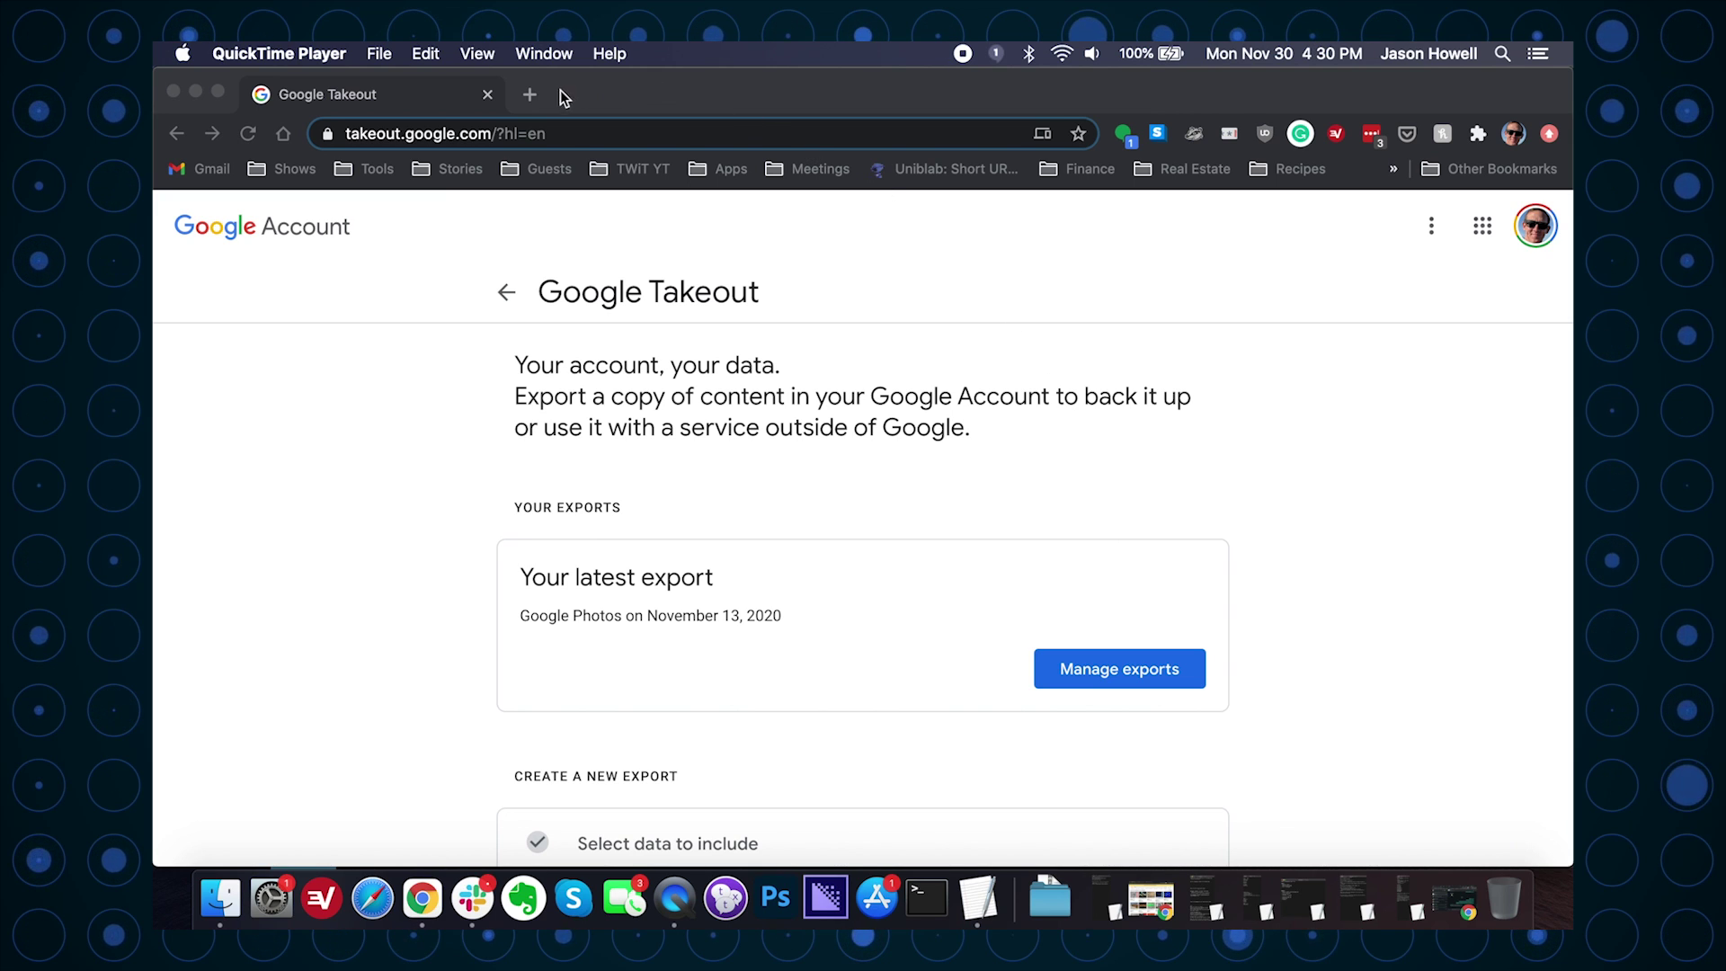
Switch to Chrome and open the Plex web app at app.plex.tv/desktop in a new browser tab.
left_click(531, 93)
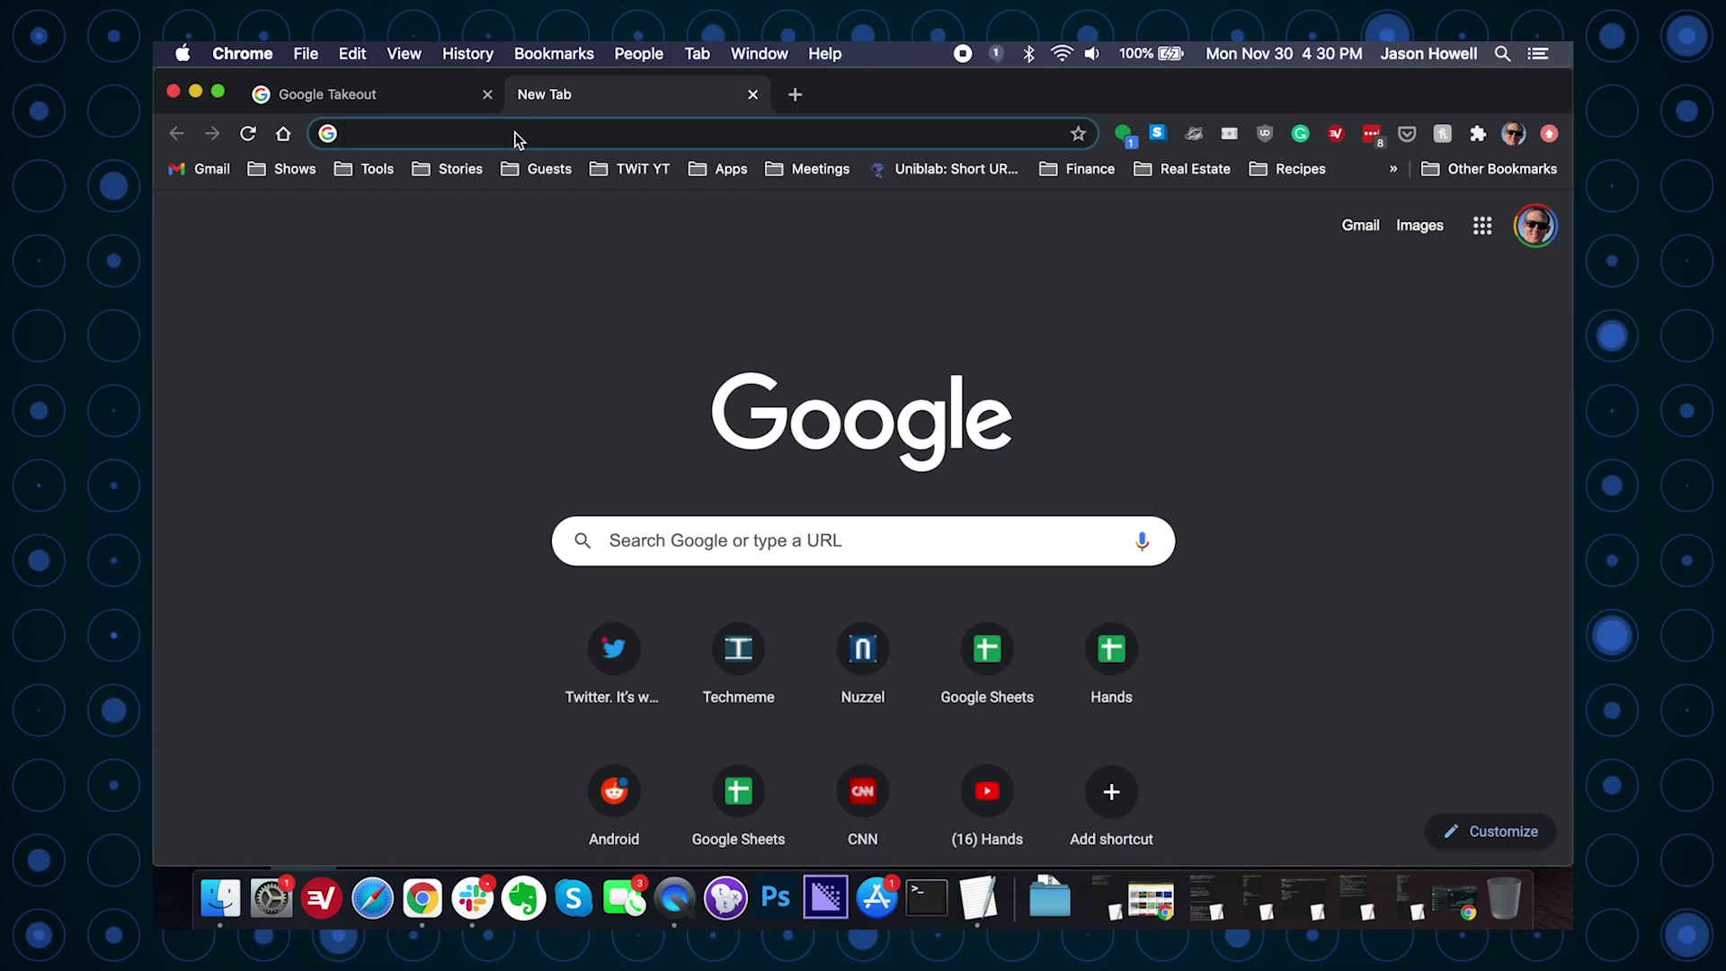
type("app.plex.tv")
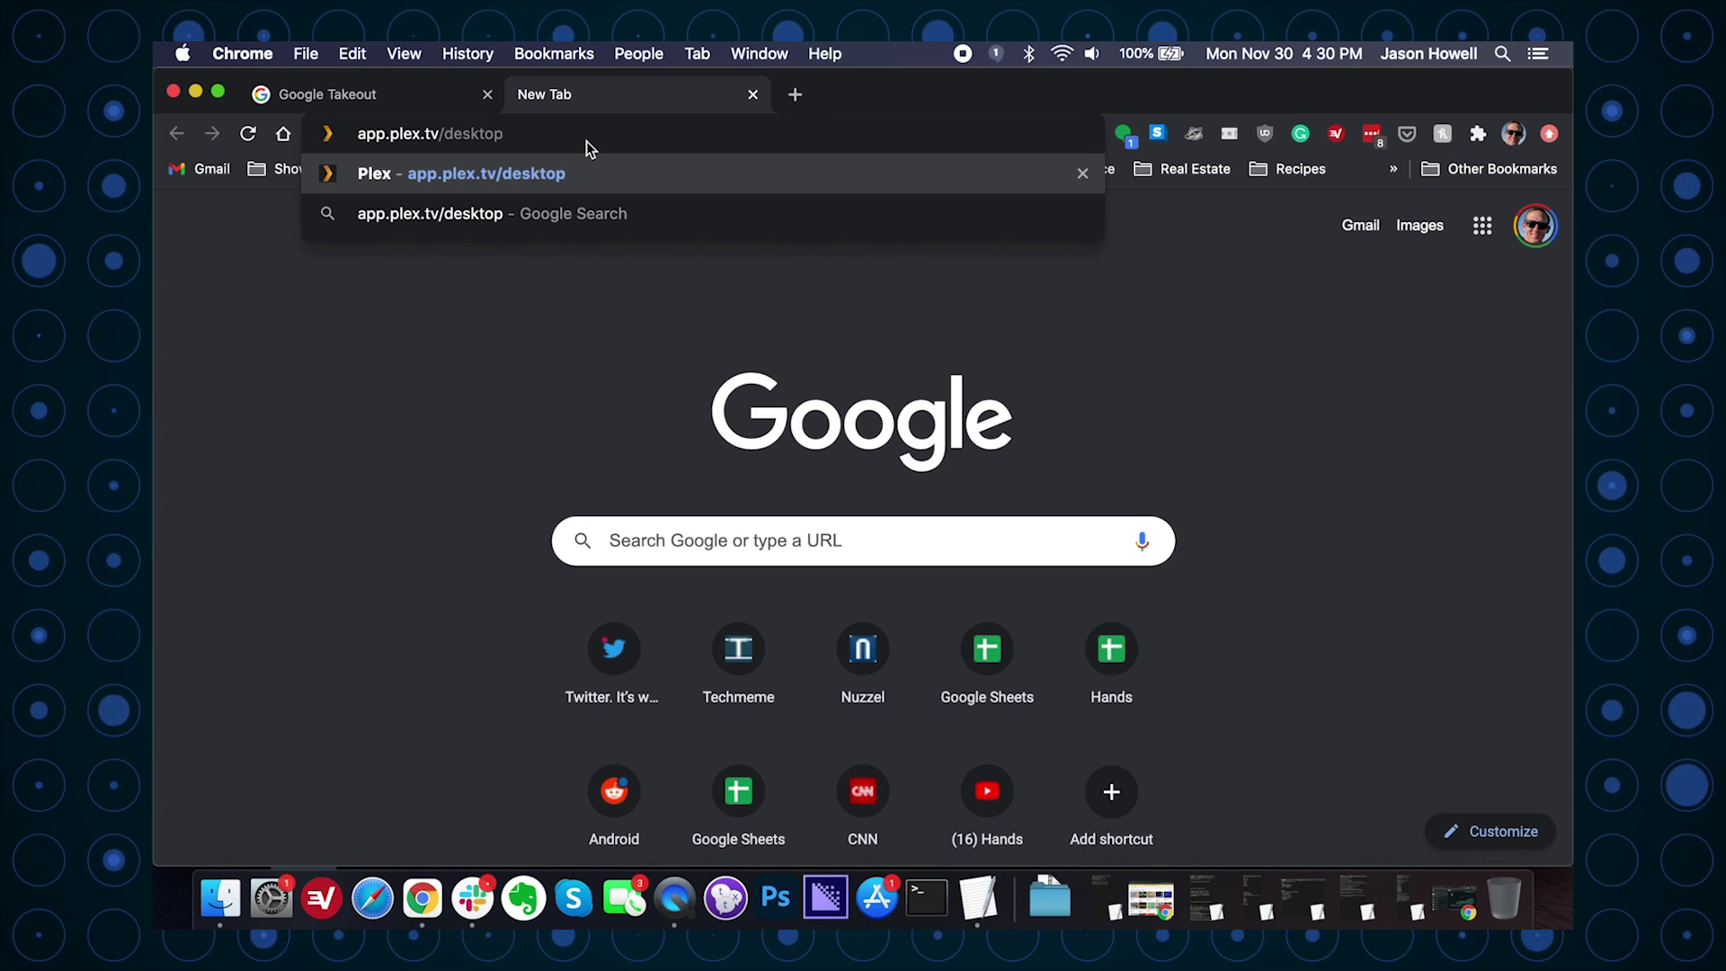
left_click(517, 175)
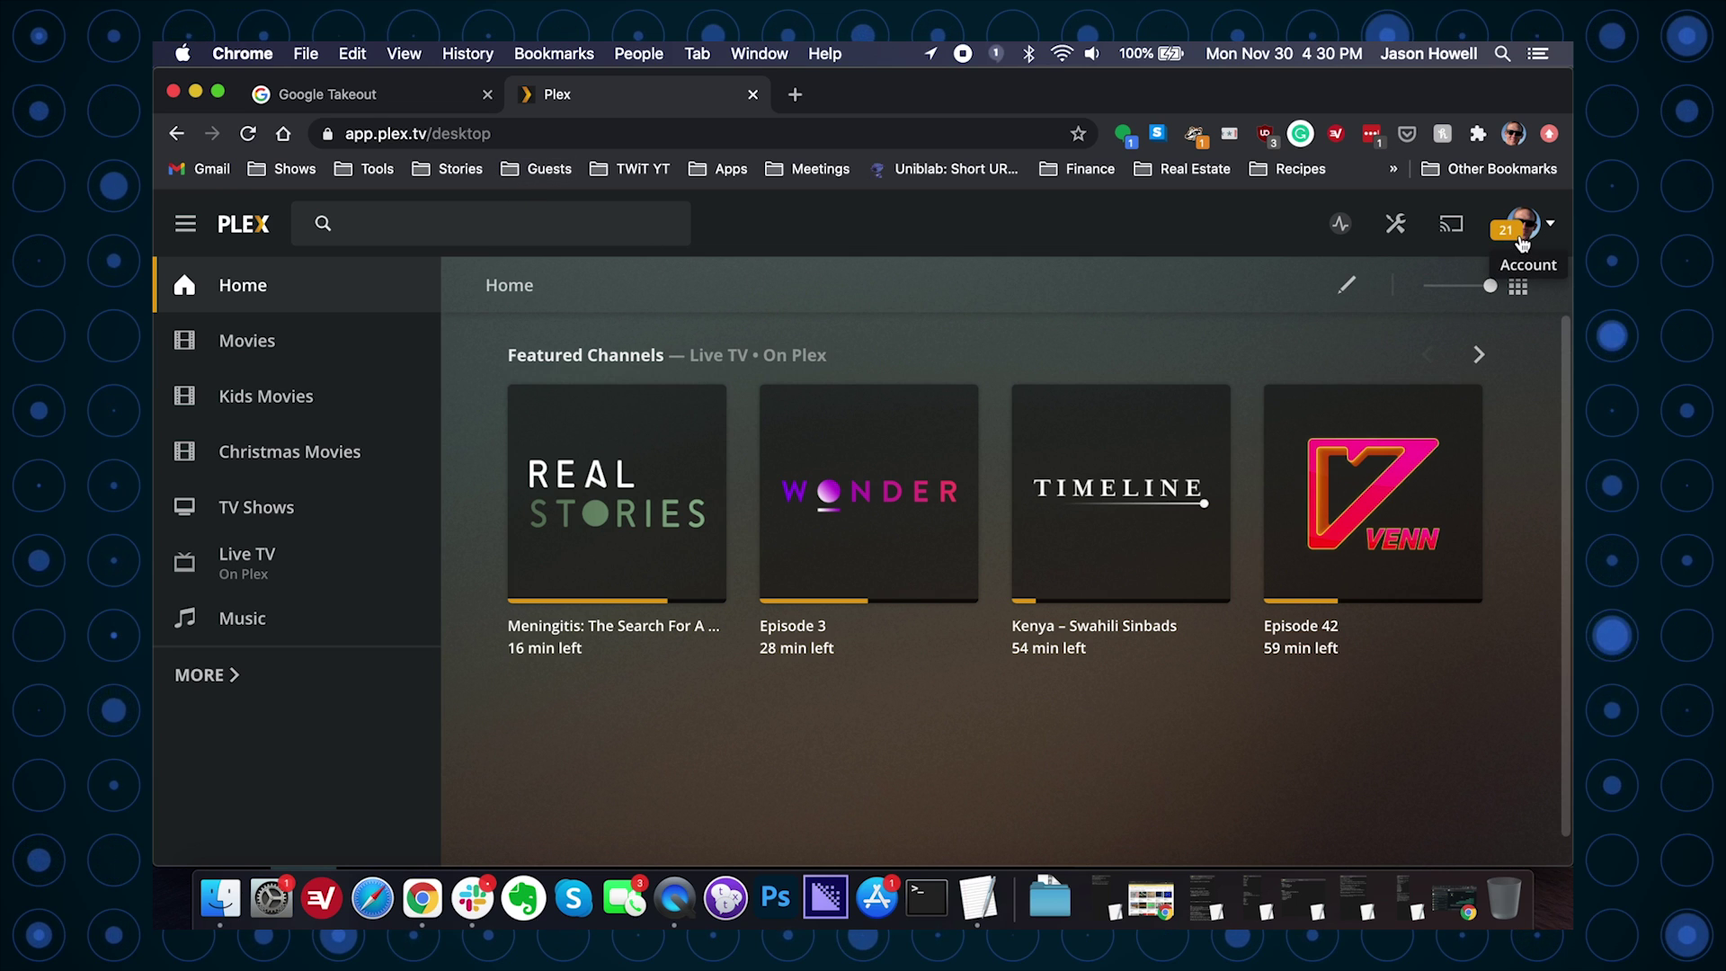
Open the Libraries management page of the SHIELD Android TV server in the Plex settings.
left_click(1396, 231)
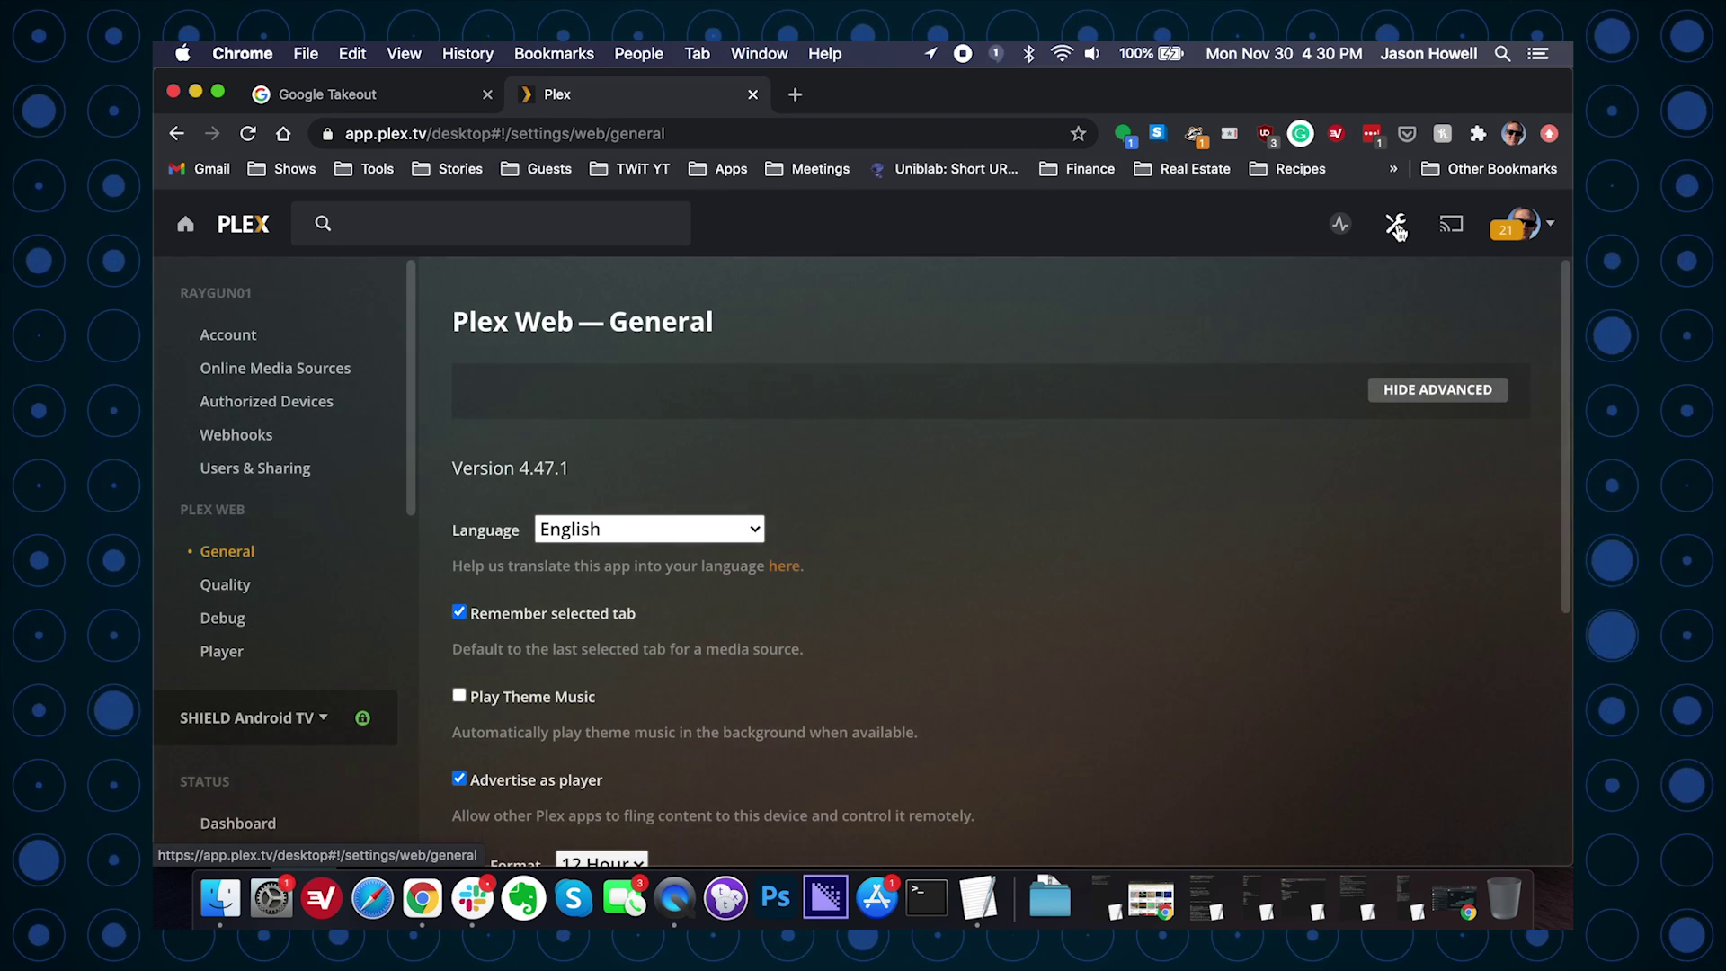
scroll(262, 586, "down", 10)
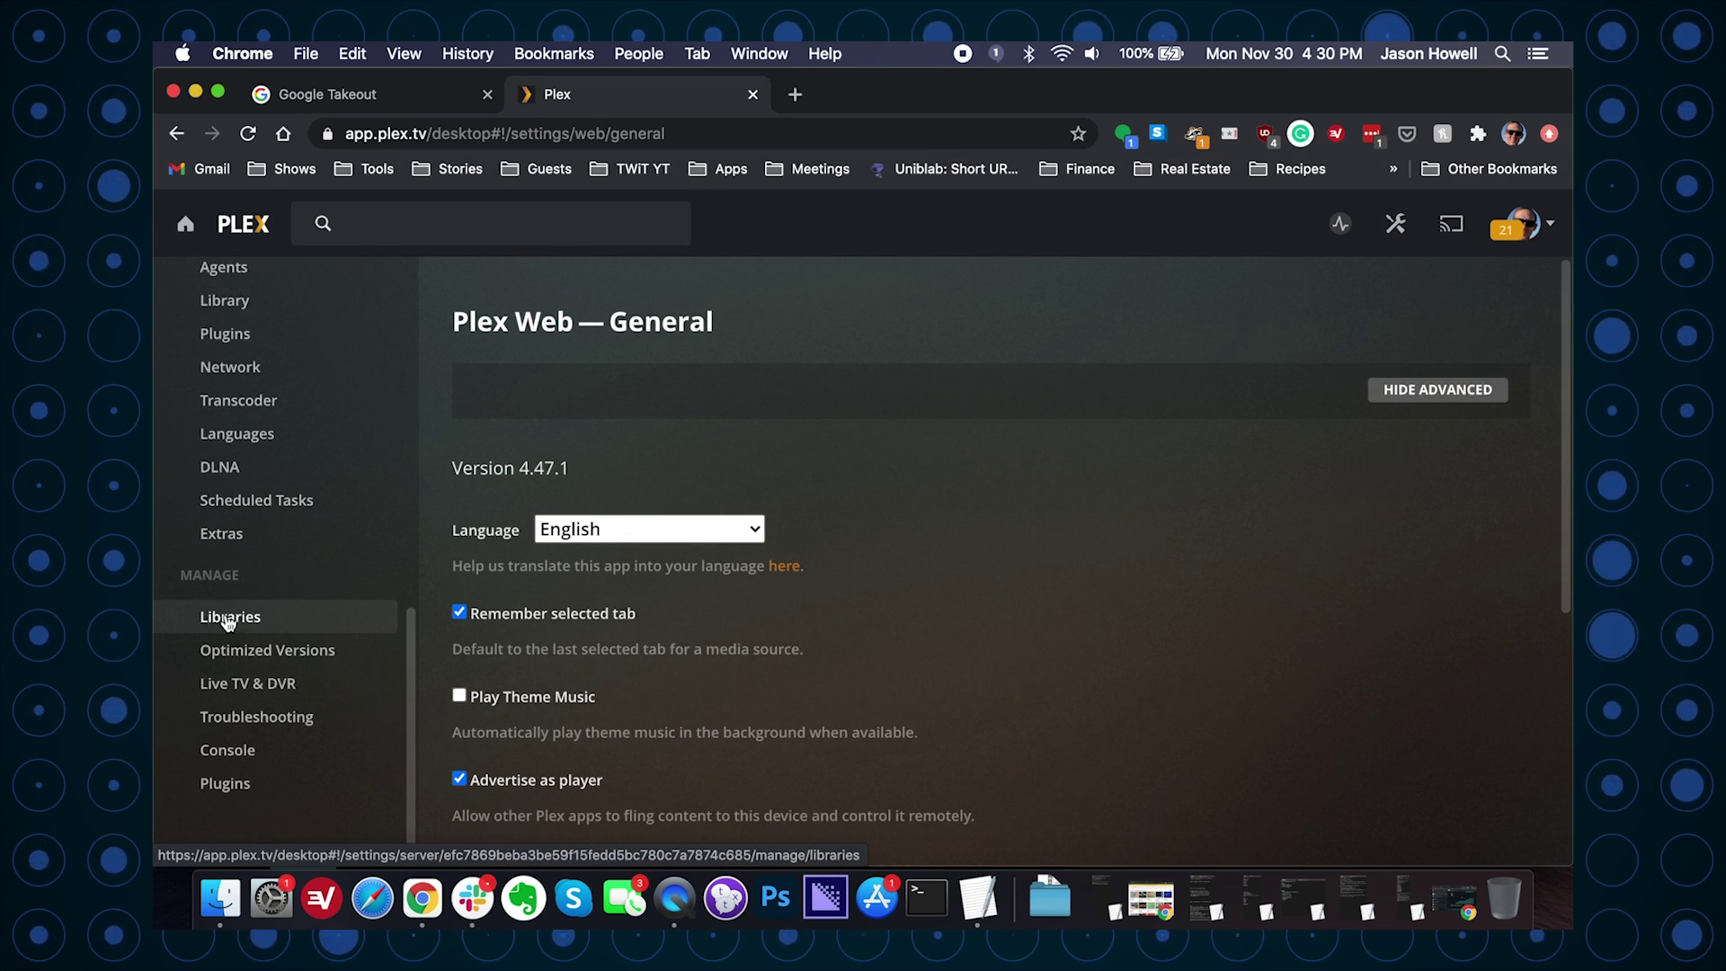
left_click(260, 626)
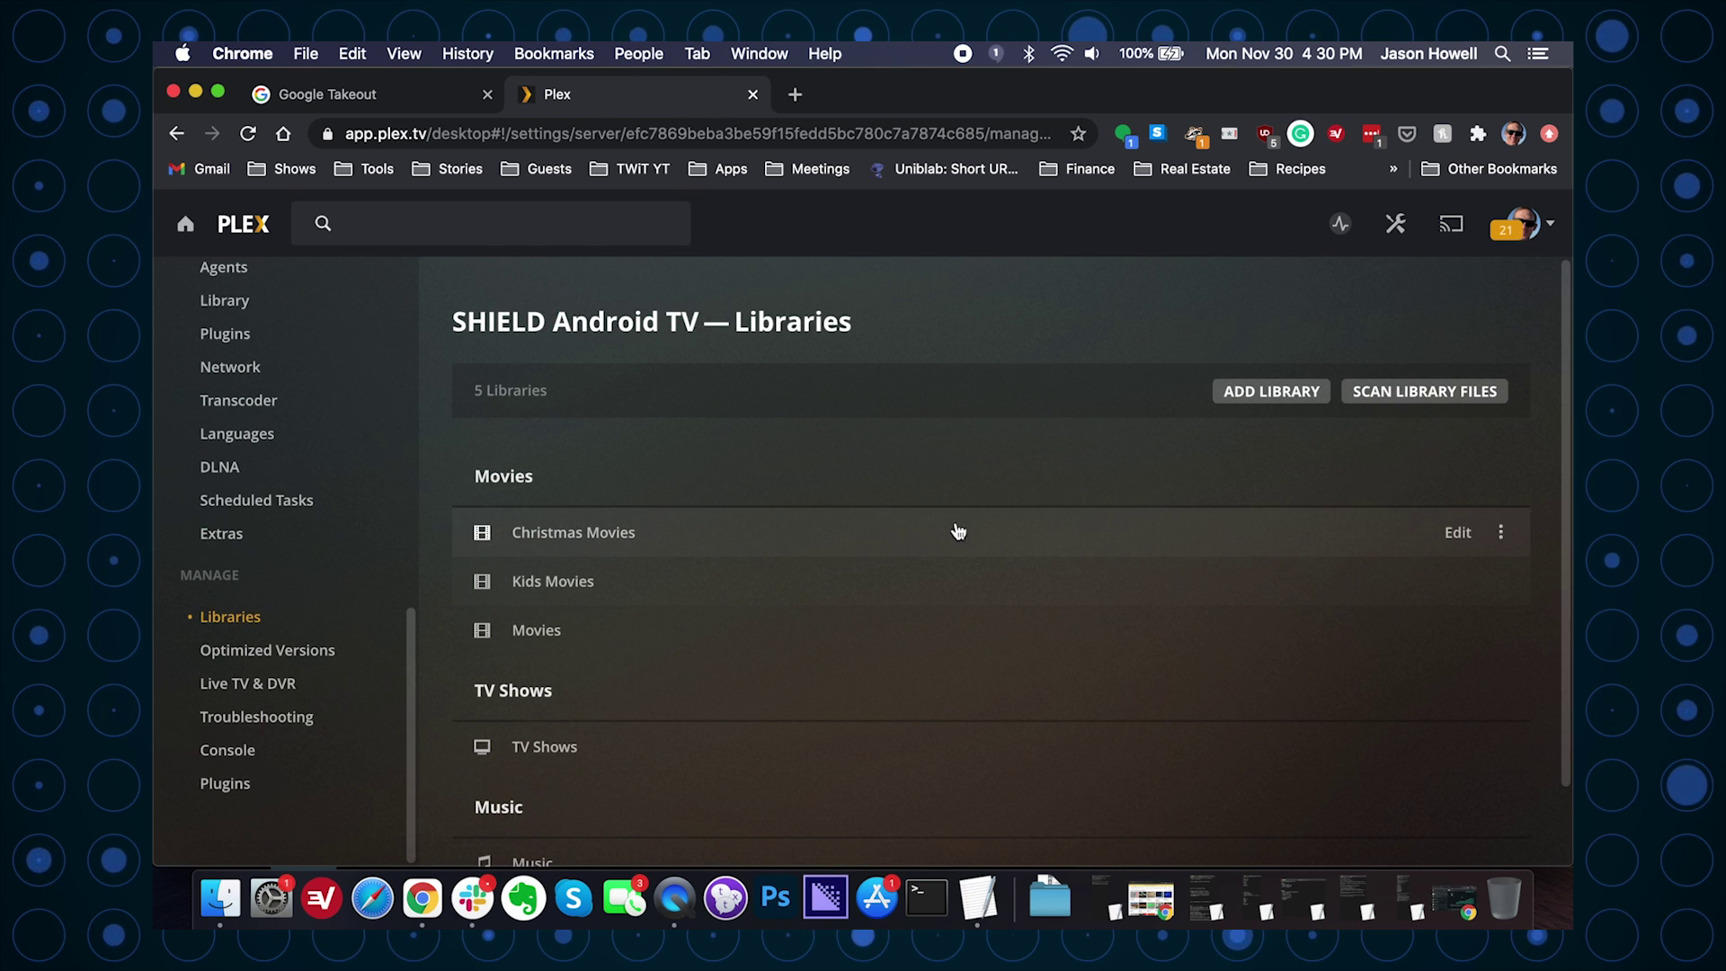
Start a new library of type Photos and add the server's Photos/Takeout/Google Photos folder as its media folder.
left_click(1288, 401)
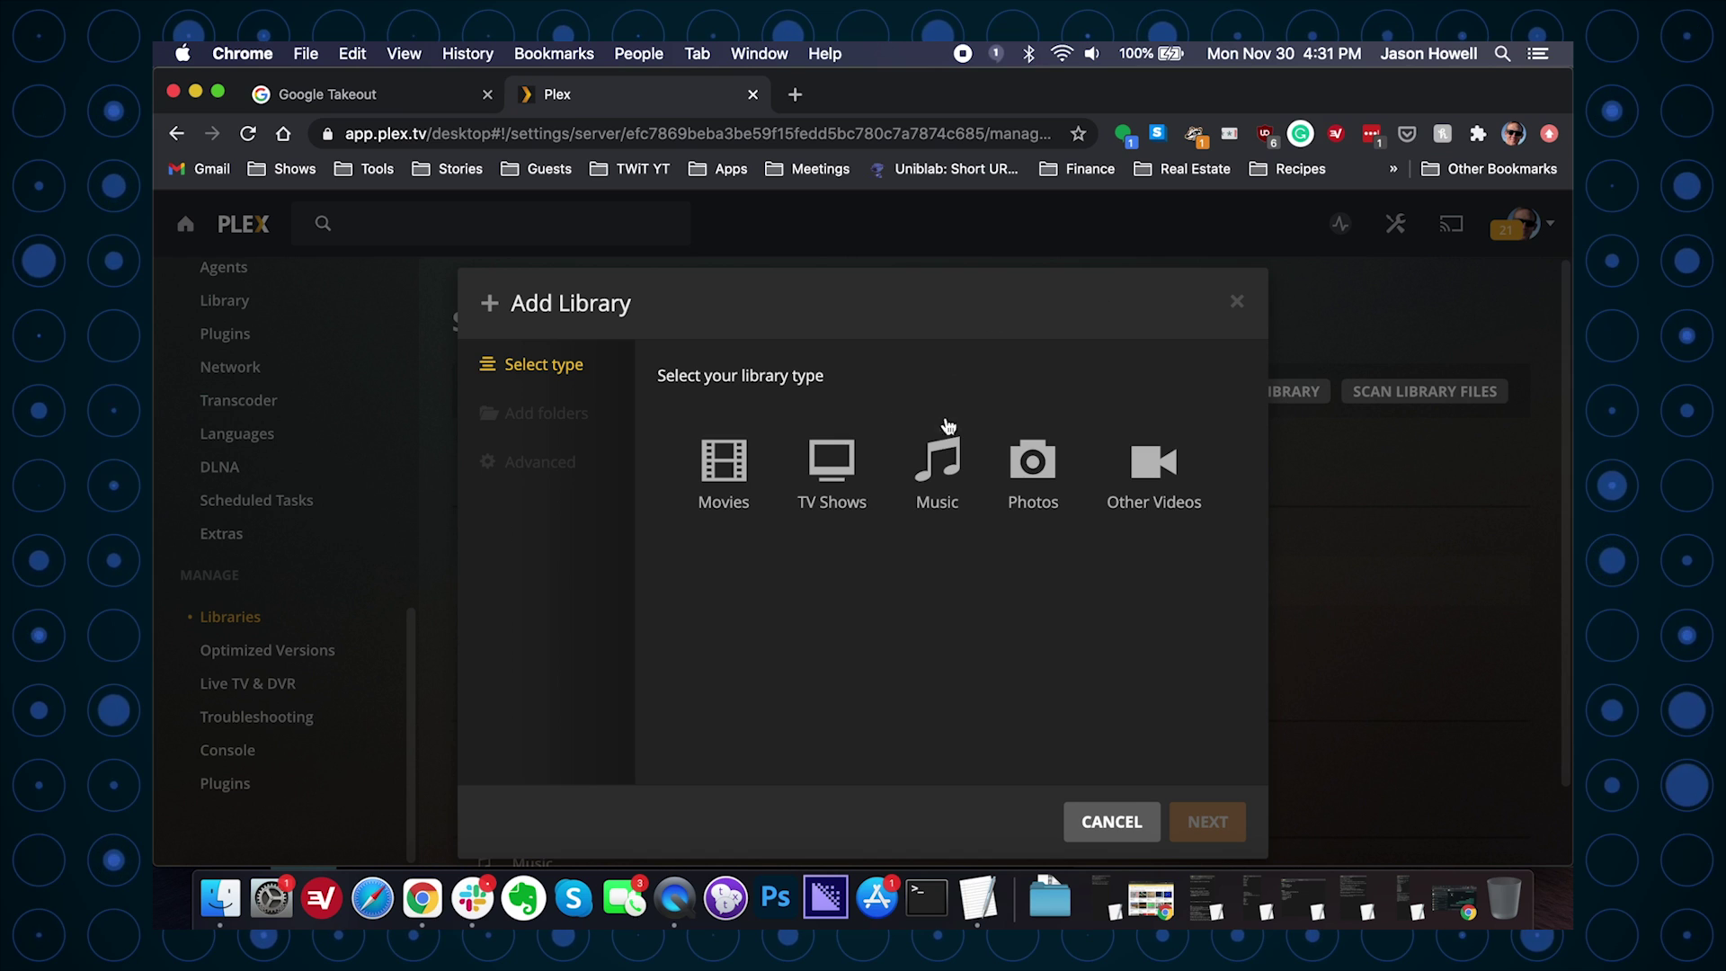
left_click(1042, 472)
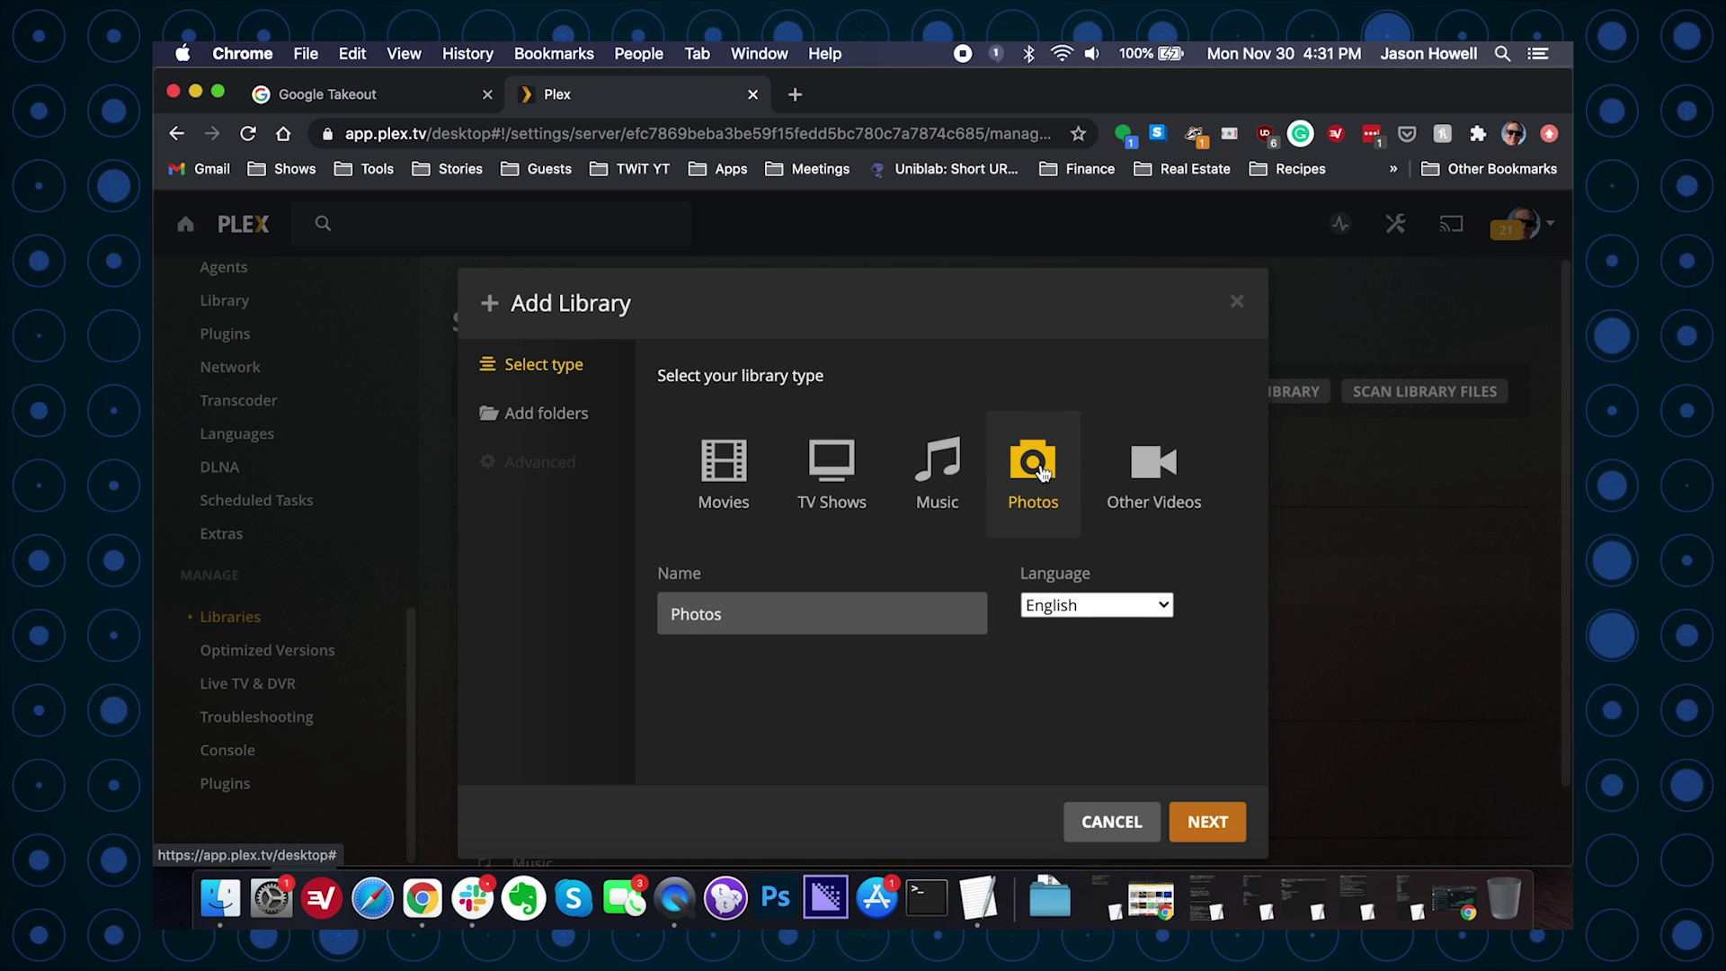
left_click(1217, 835)
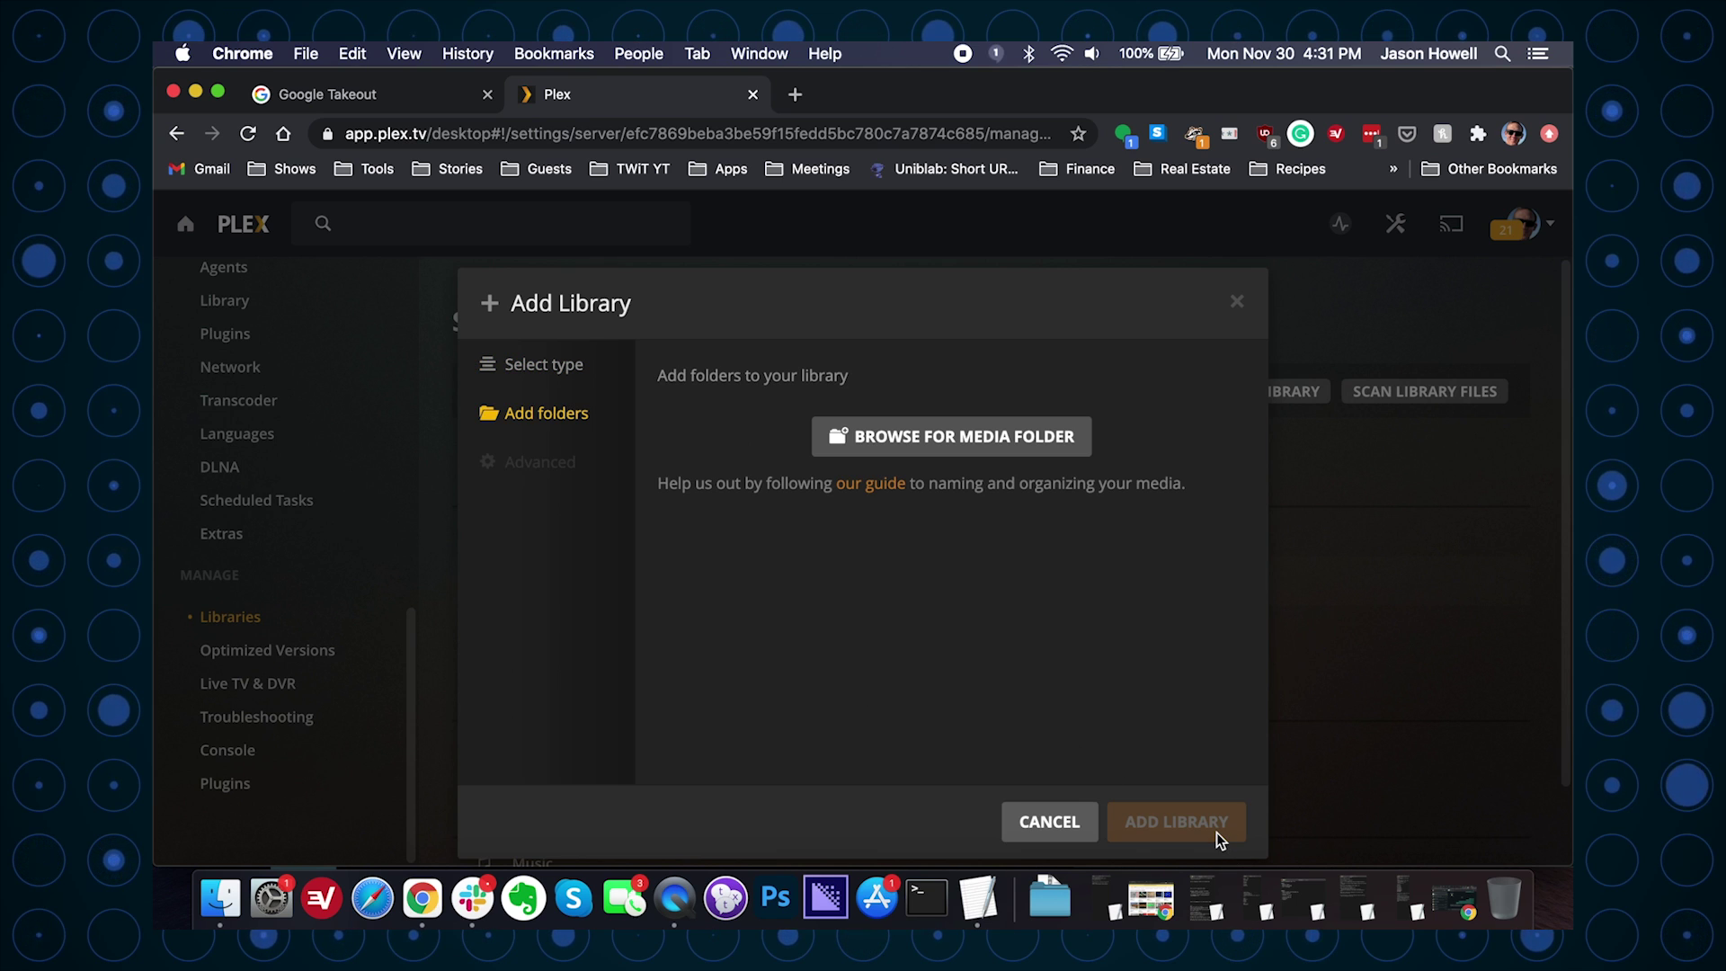
left_click(1019, 448)
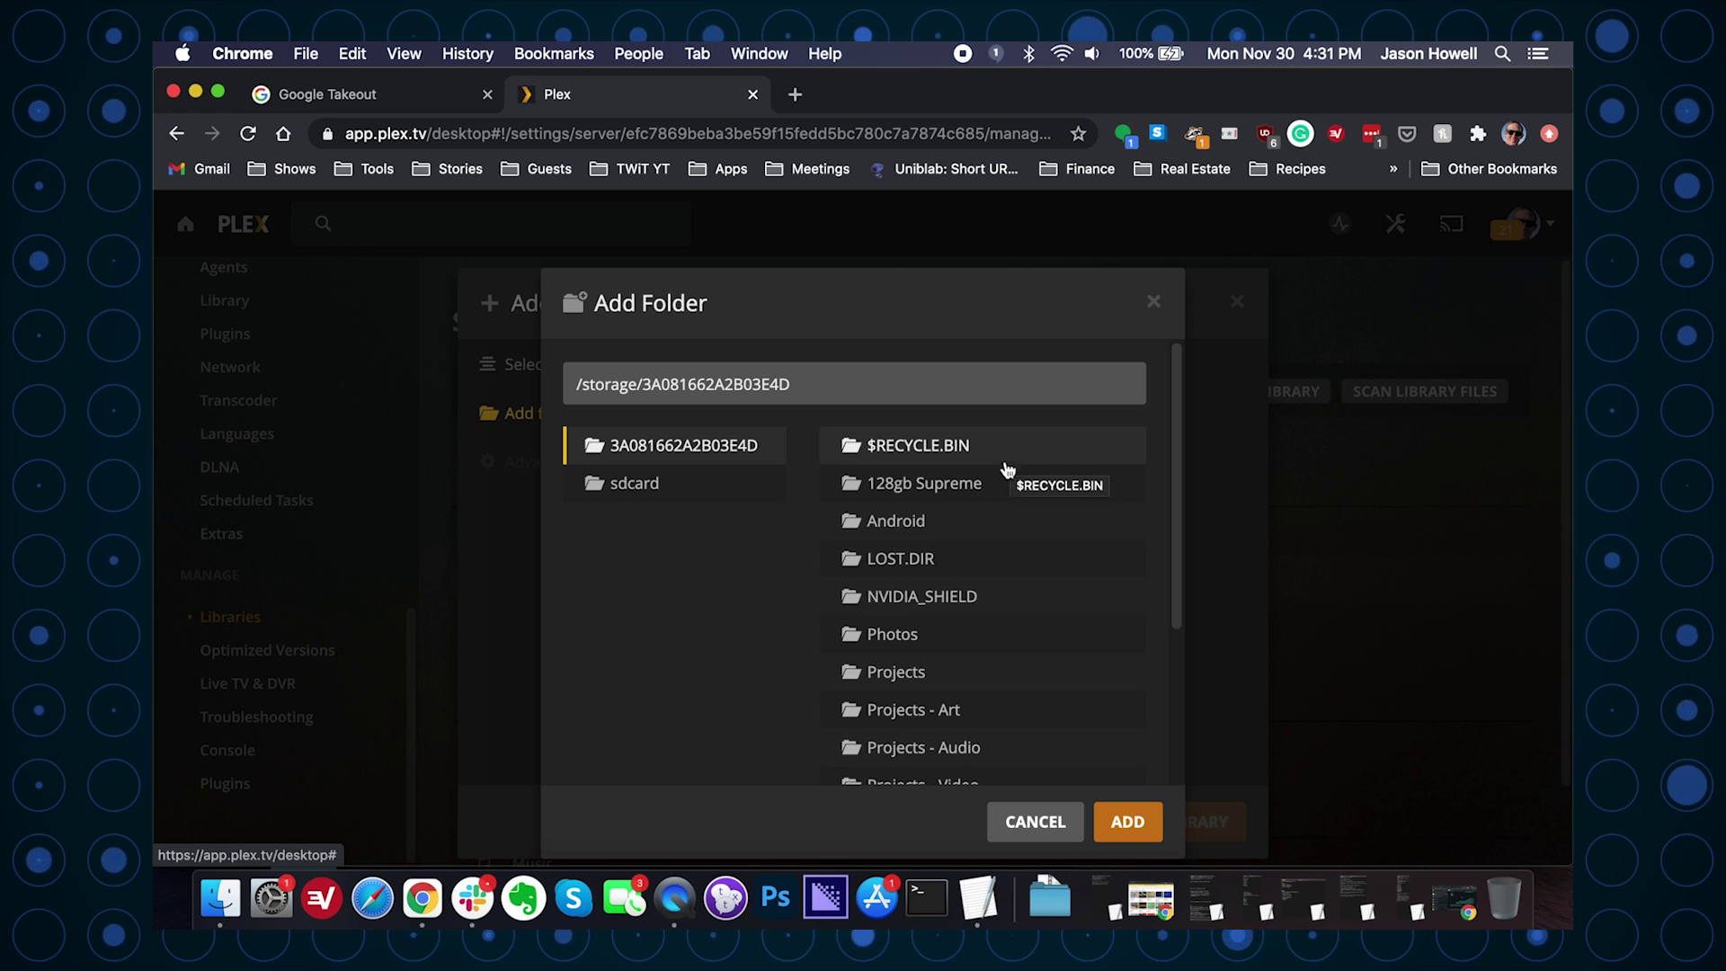
left_click(1129, 829)
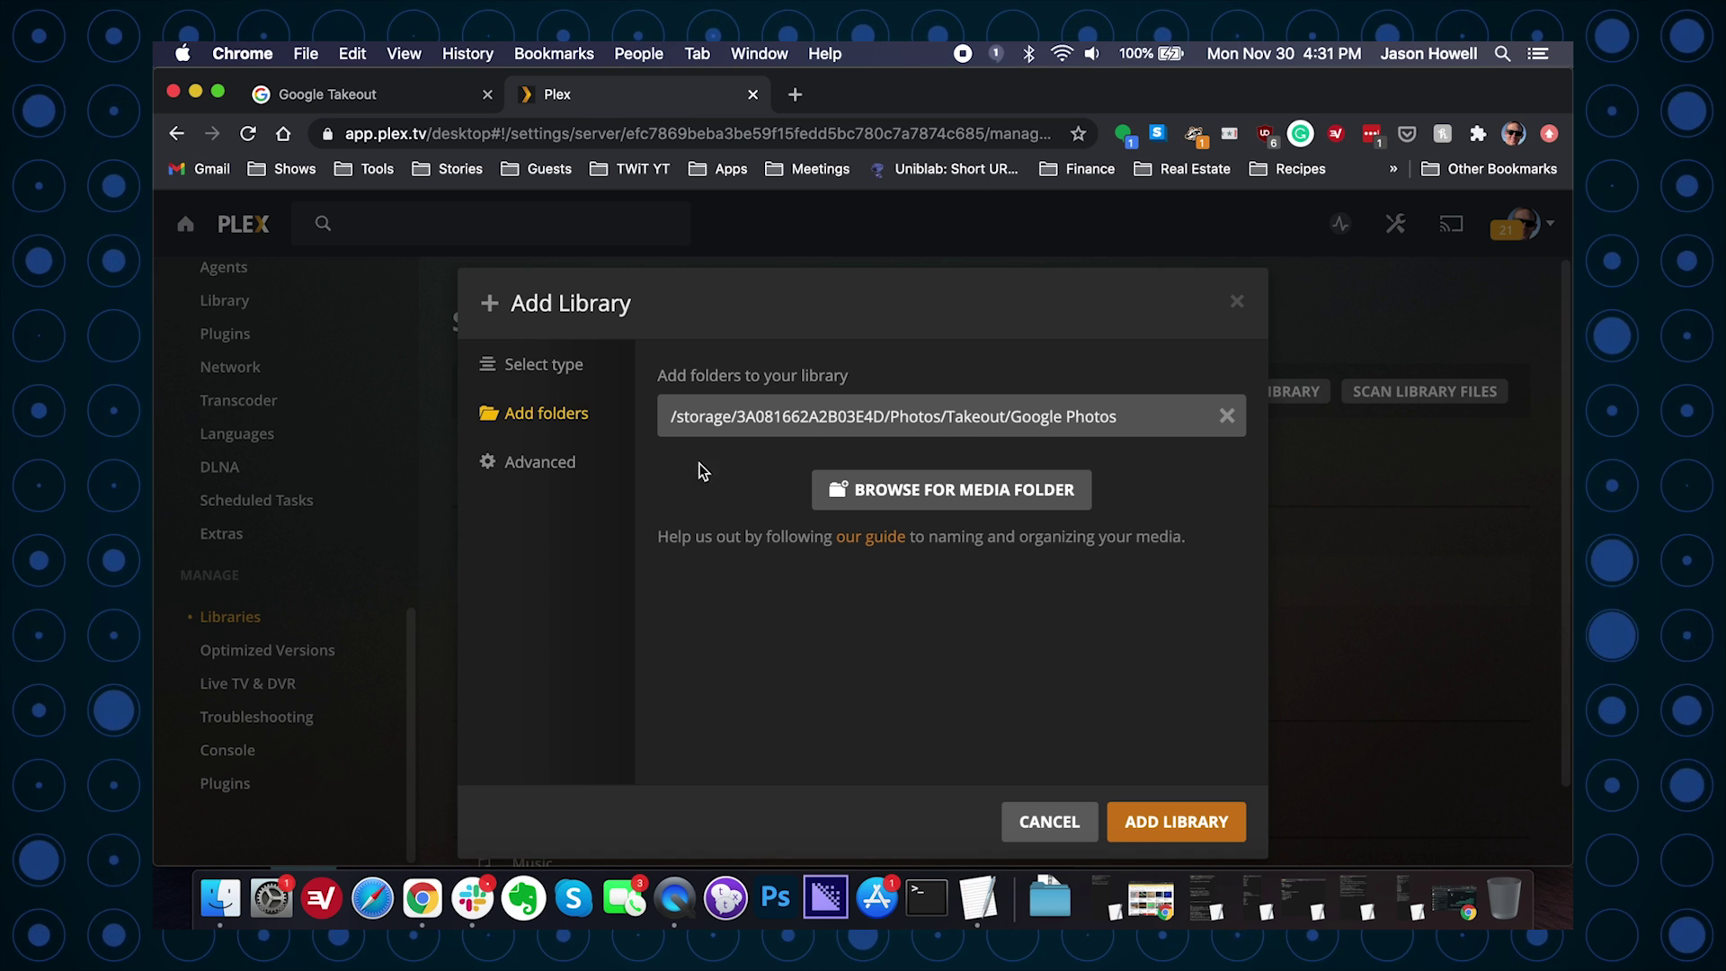
Review the thumbnail and photo tagging options in the new library's advanced settings and finish adding the library.
left_click(550, 476)
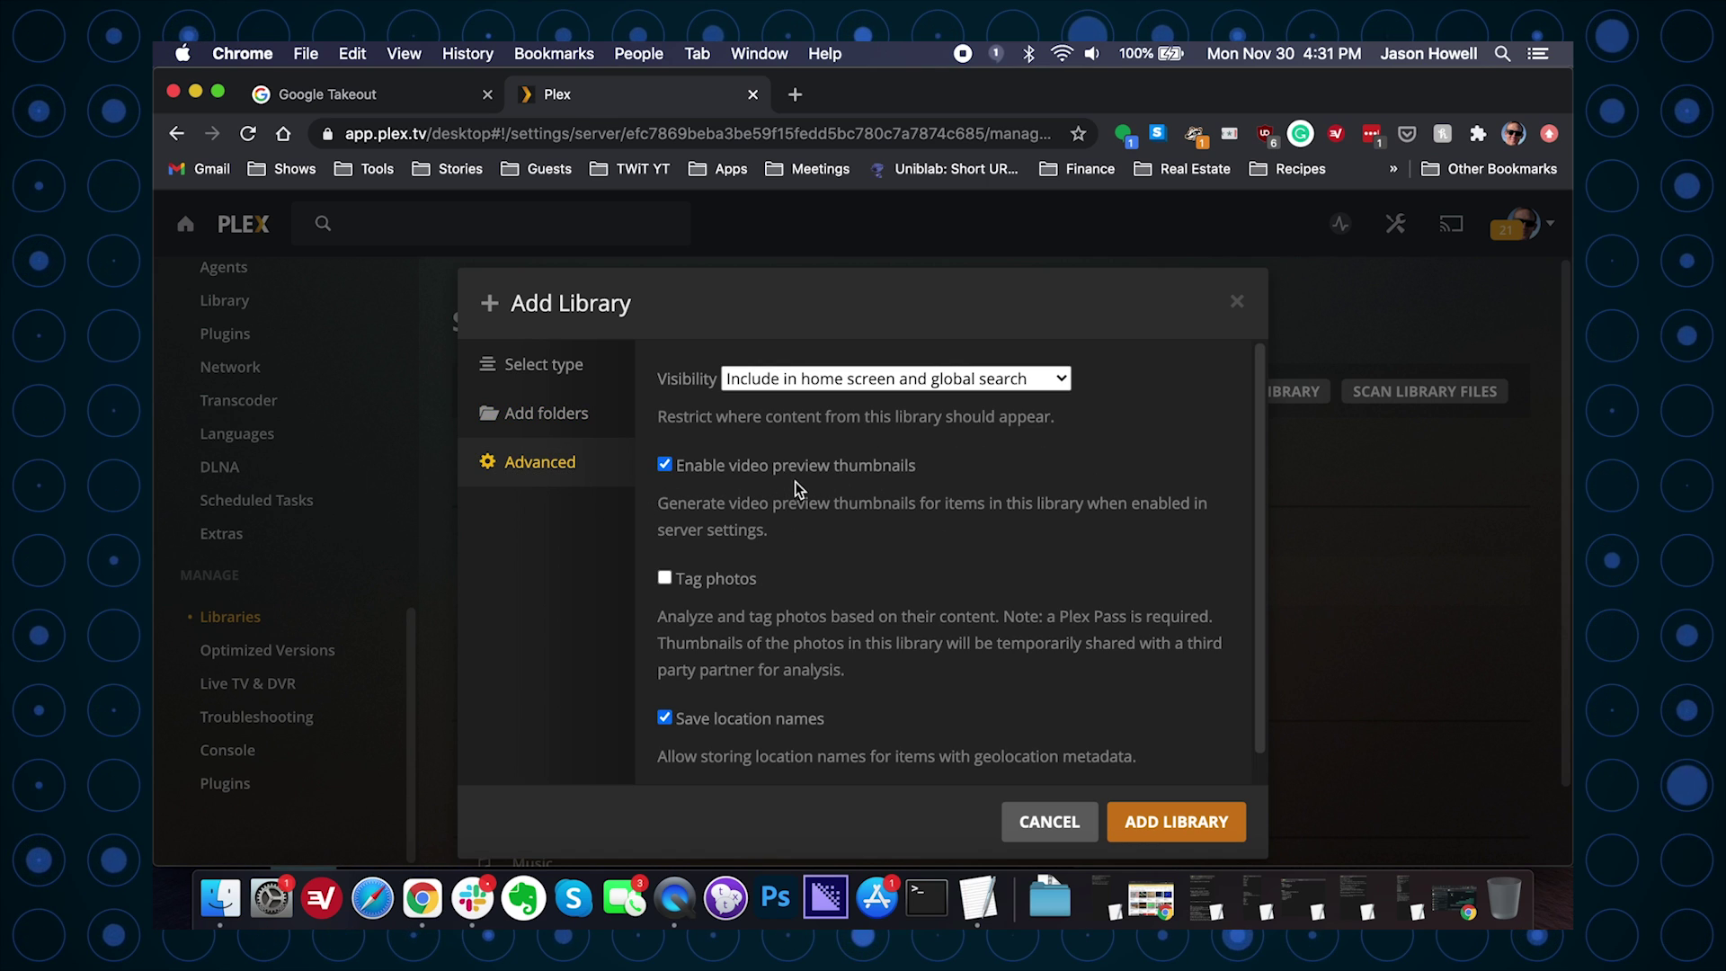
left_click(664, 466)
left_click(664, 465)
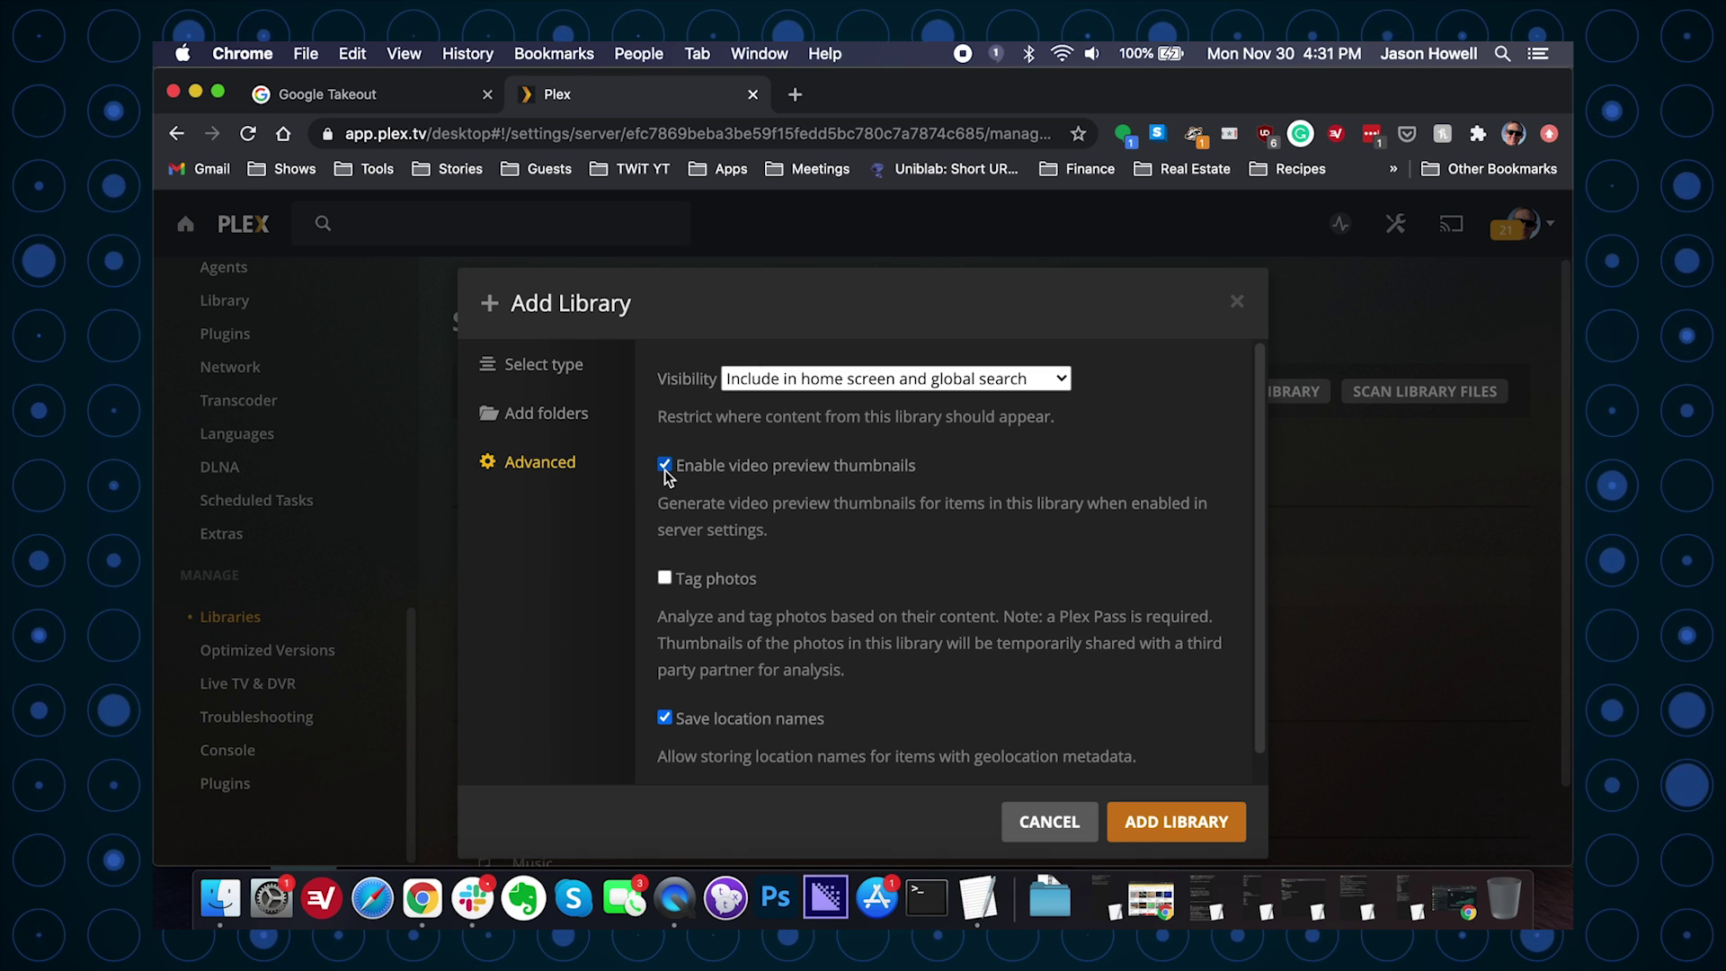
left_click(666, 579)
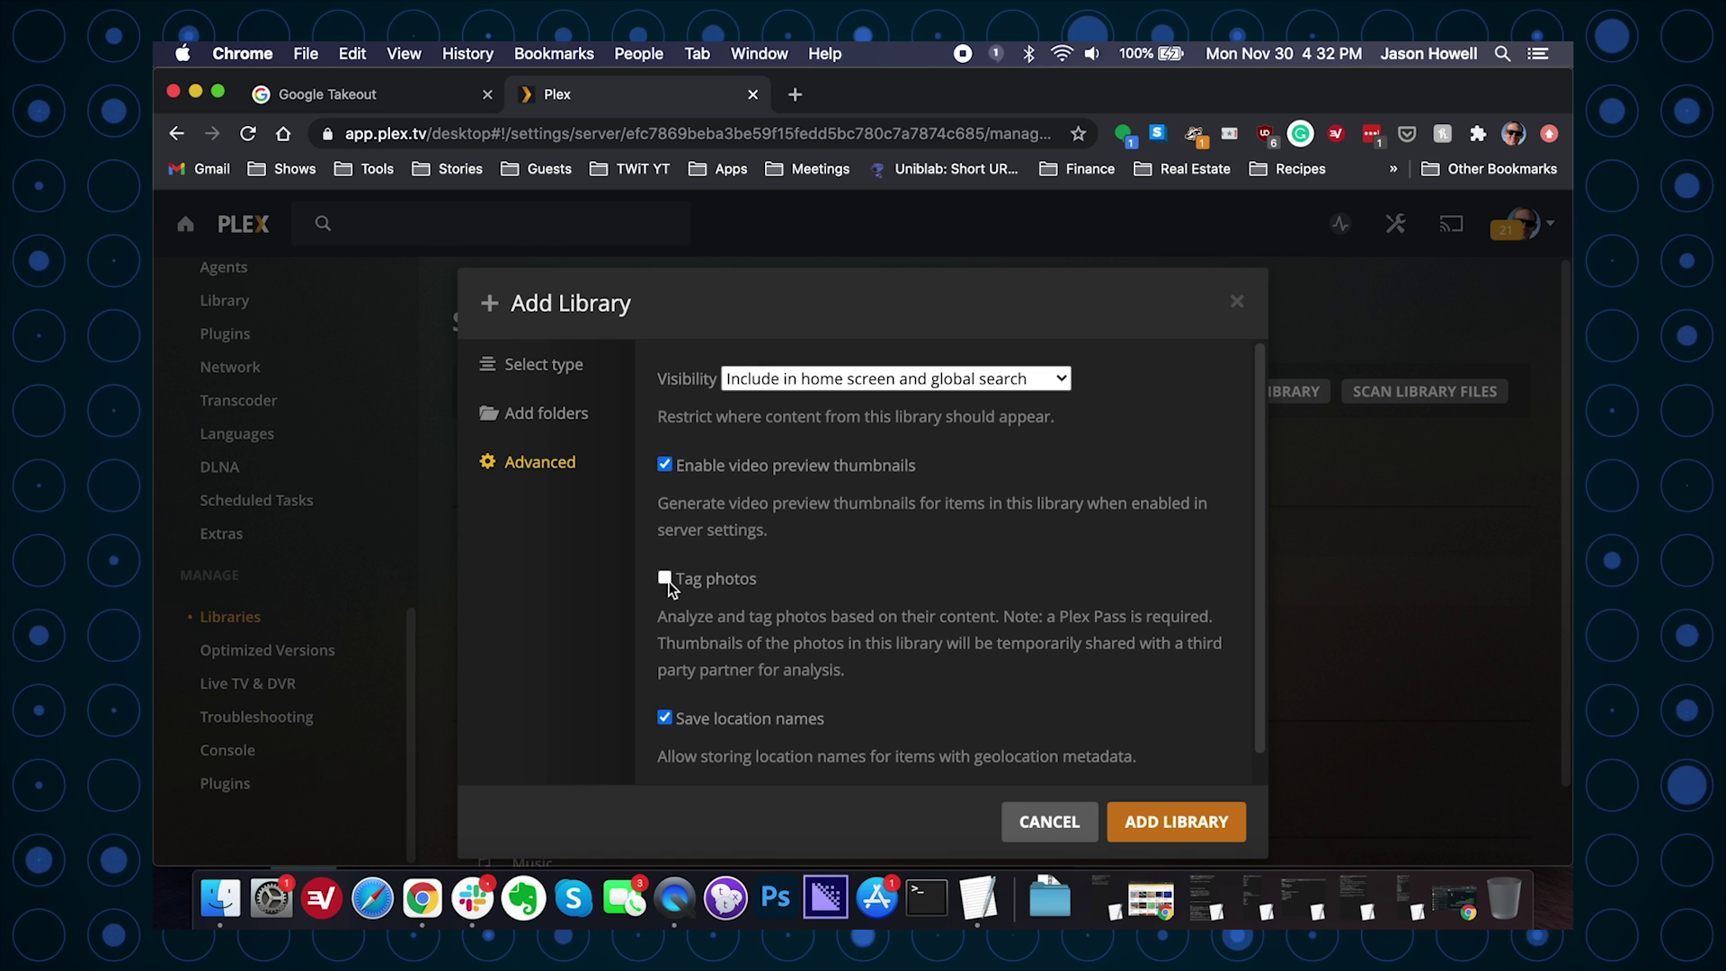
left_click(1162, 836)
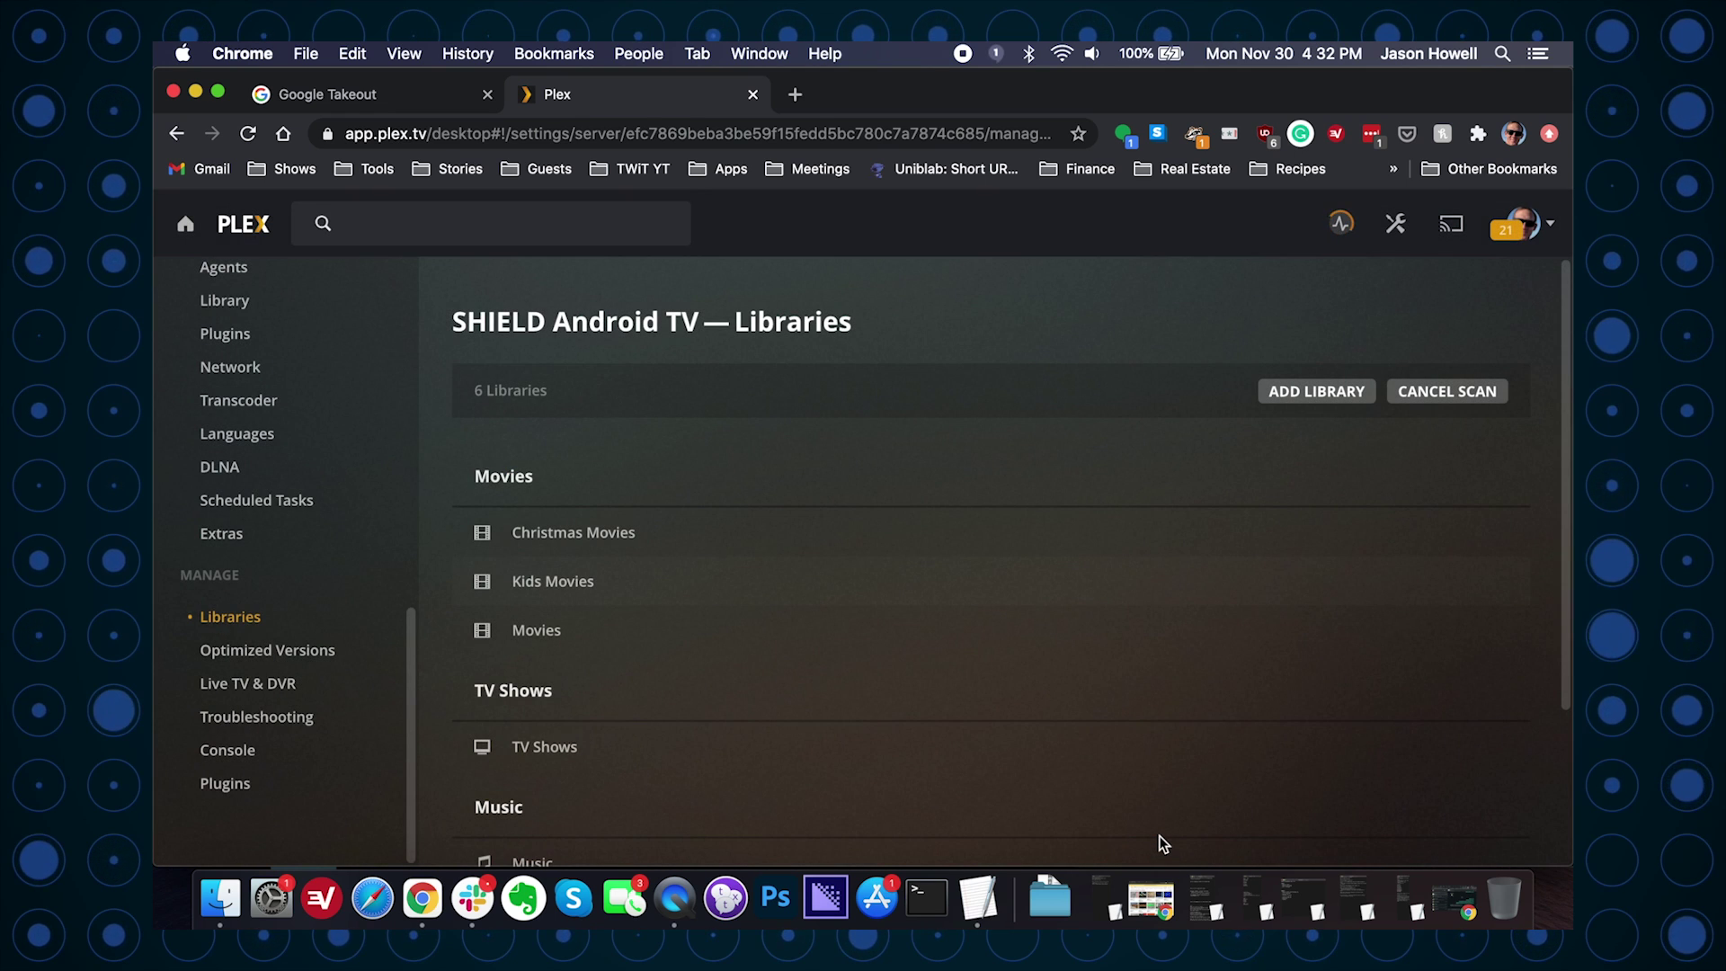
Check the scan of the new Photos library in the libraries list and open the server activity.
scroll(1183, 724, "down", 1)
scroll(1185, 725, "down", 2)
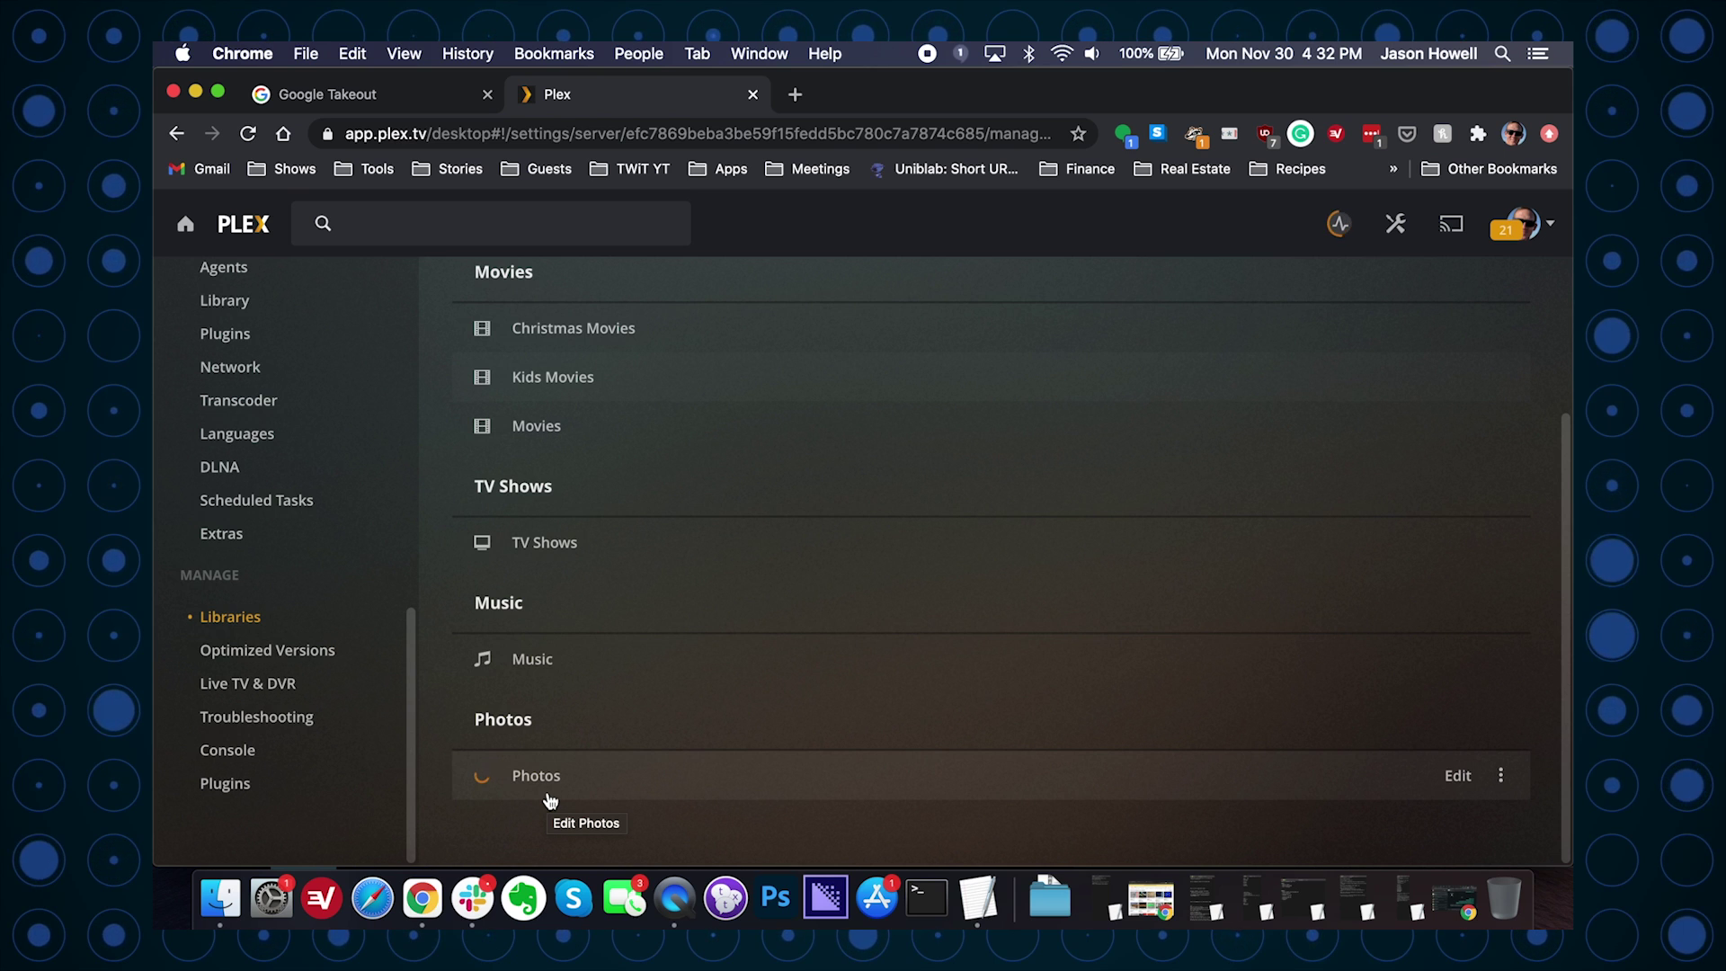
left_click(1339, 229)
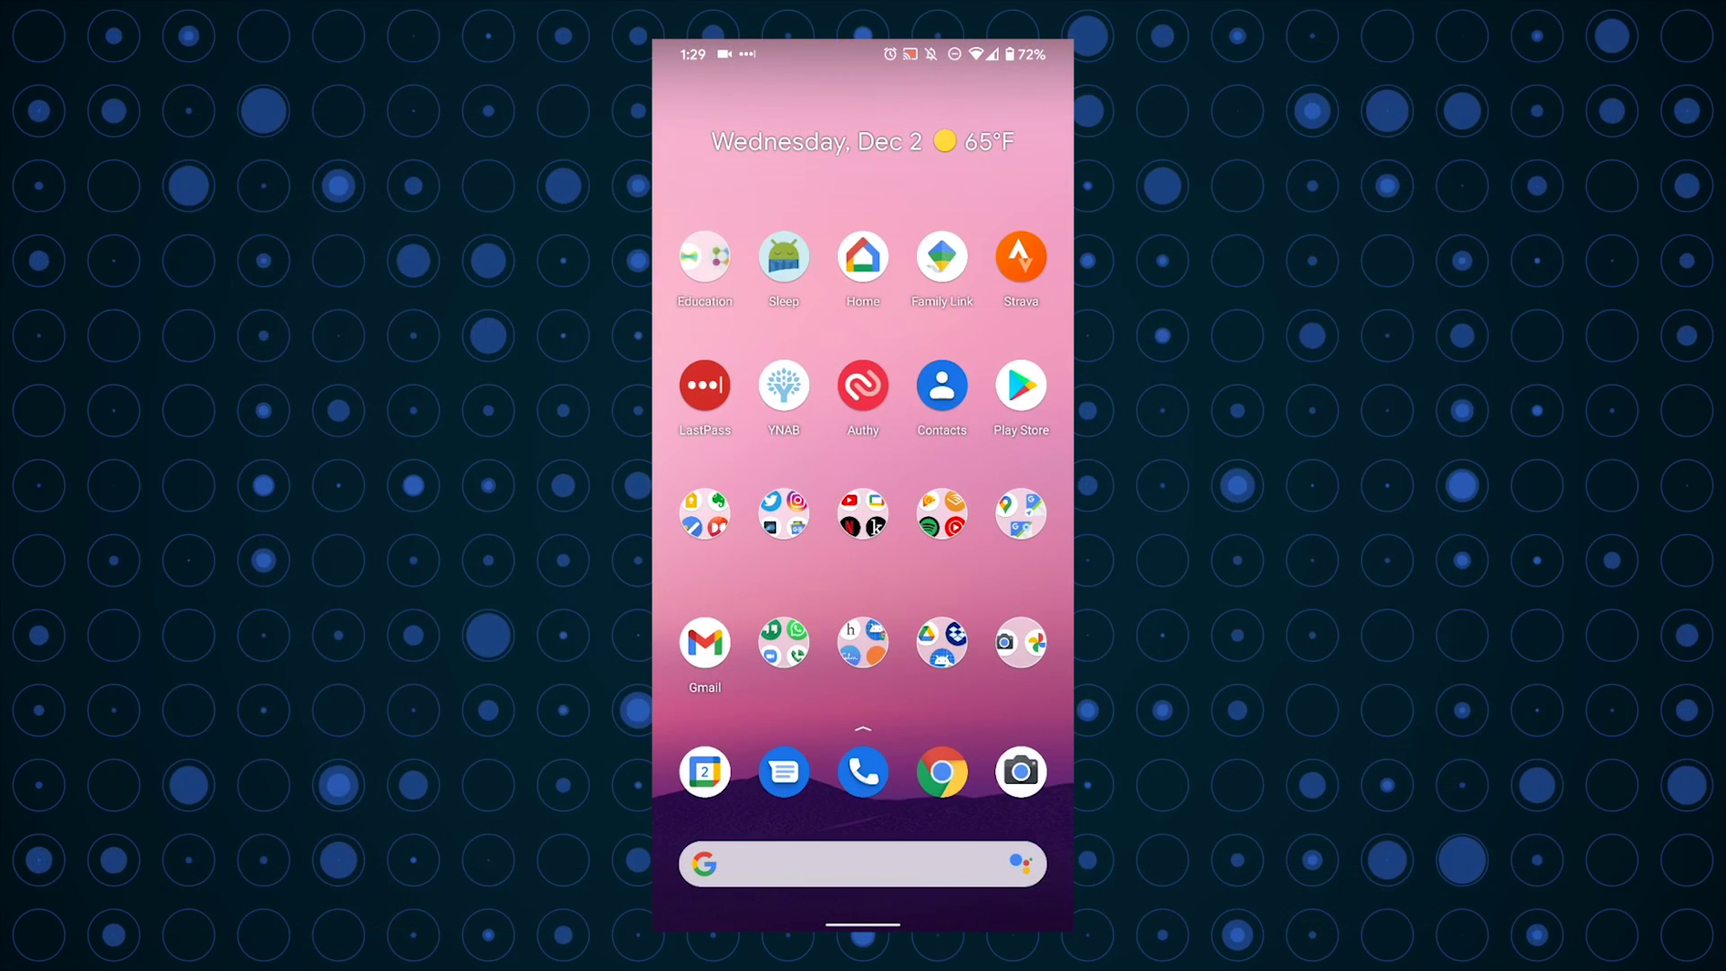
Switch to the Plex app on the Android phone and open the Photos library of the SHIELD Android TV server.
left_click(863, 514)
left_click(789, 588)
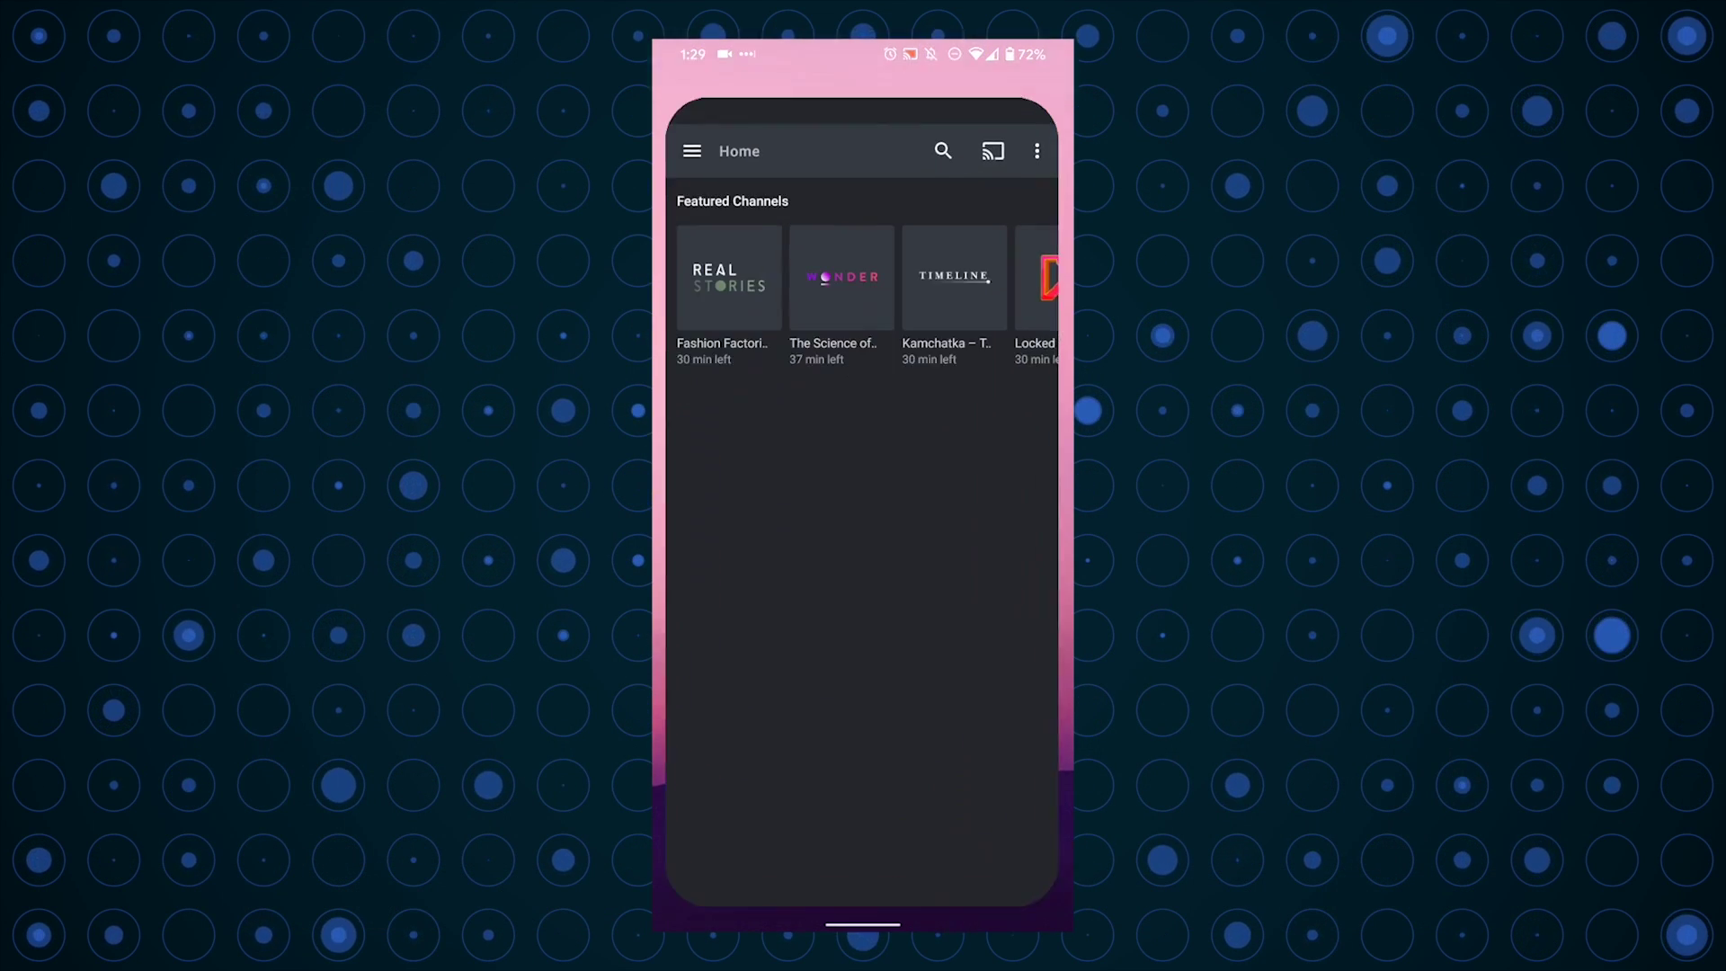
left_click(692, 151)
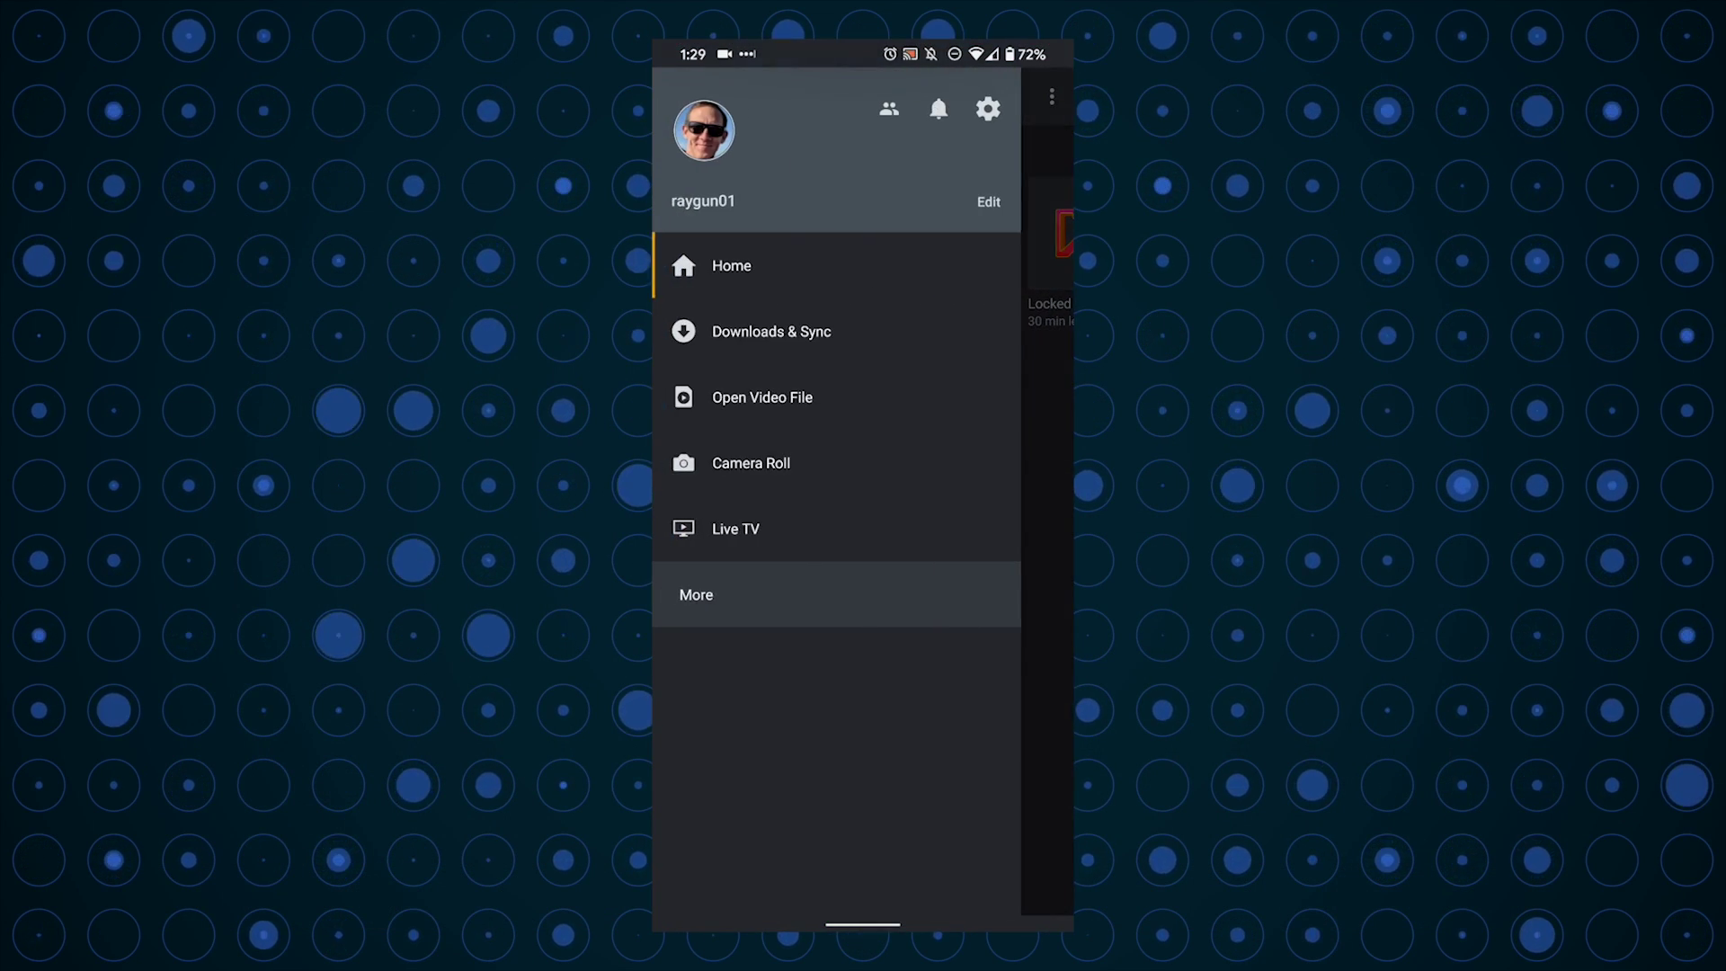
left_click(696, 594)
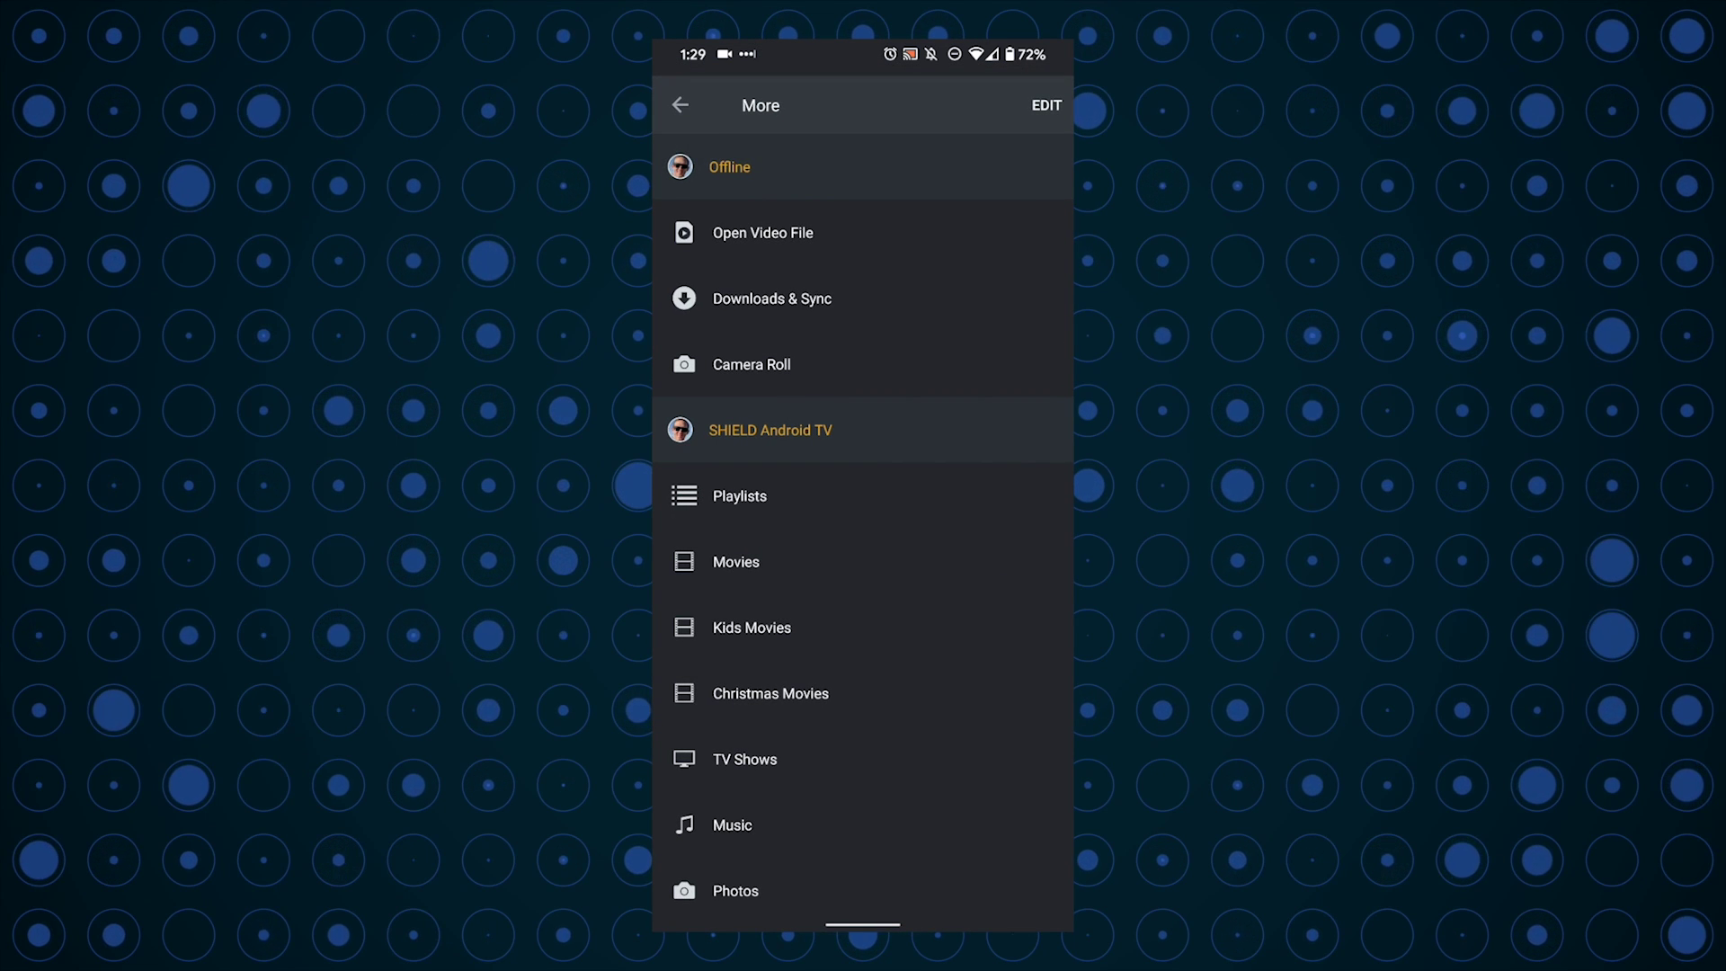
scroll(863, 522, "down", 2)
left_click(778, 727)
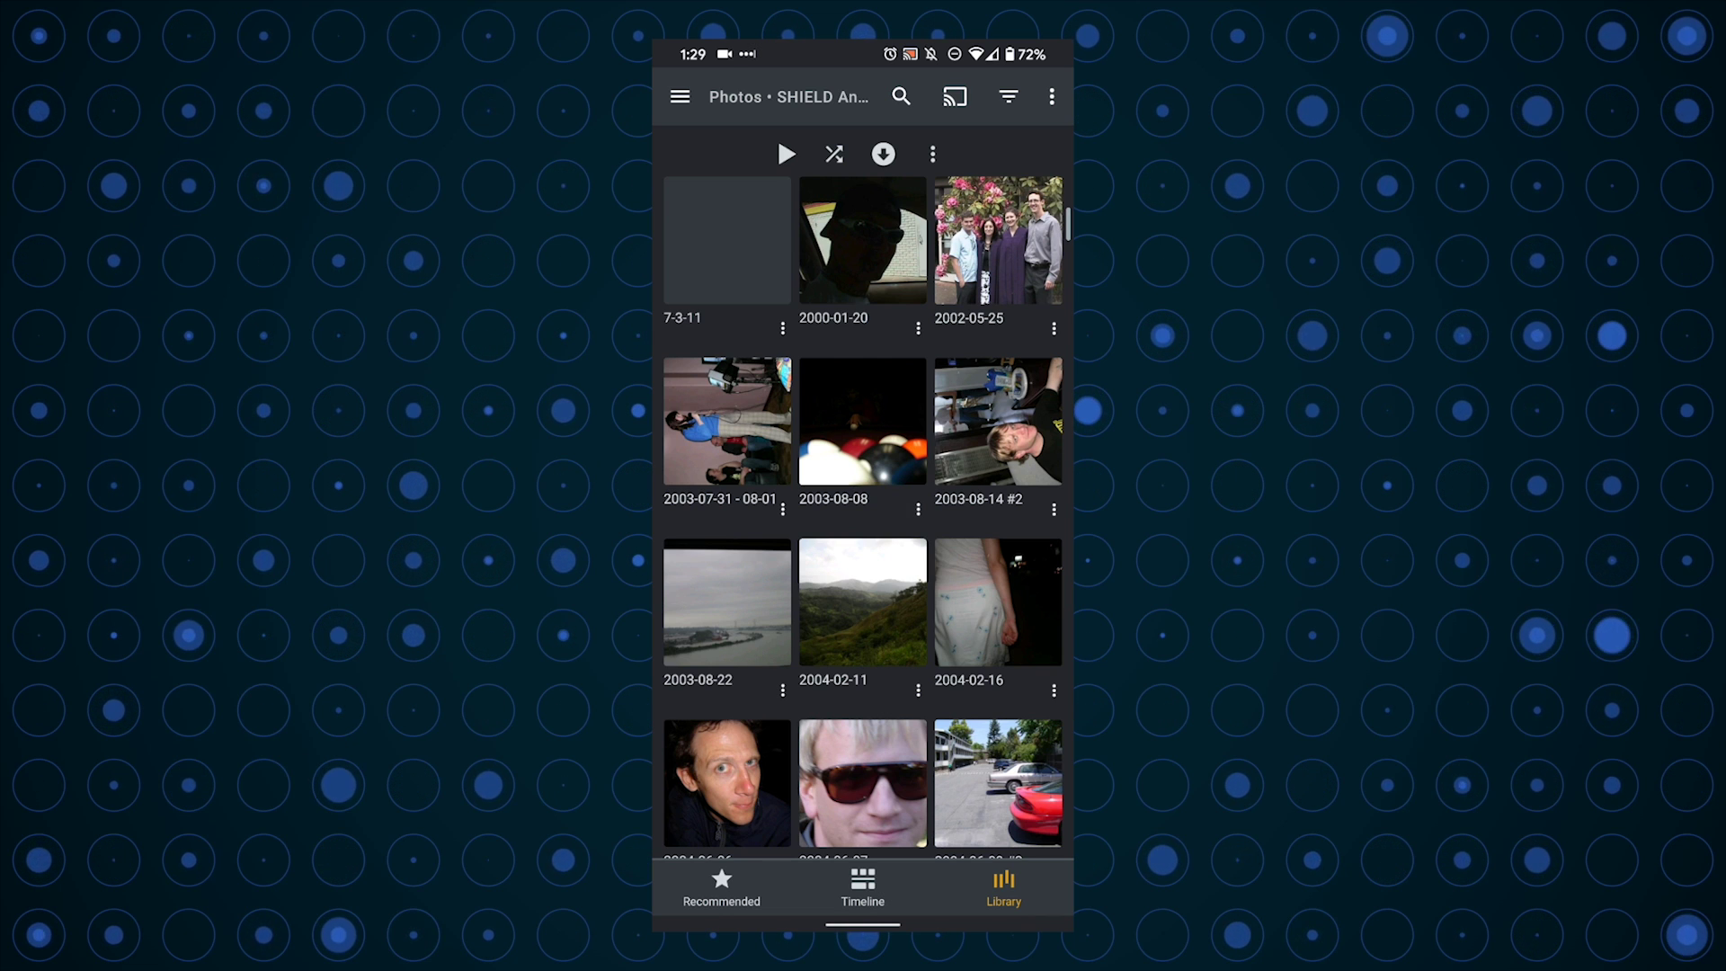
Browse the dated albums in the Photos library, view the bridge photo from album 2008-09-11, and return to the library.
scroll(863, 521, "down", 4)
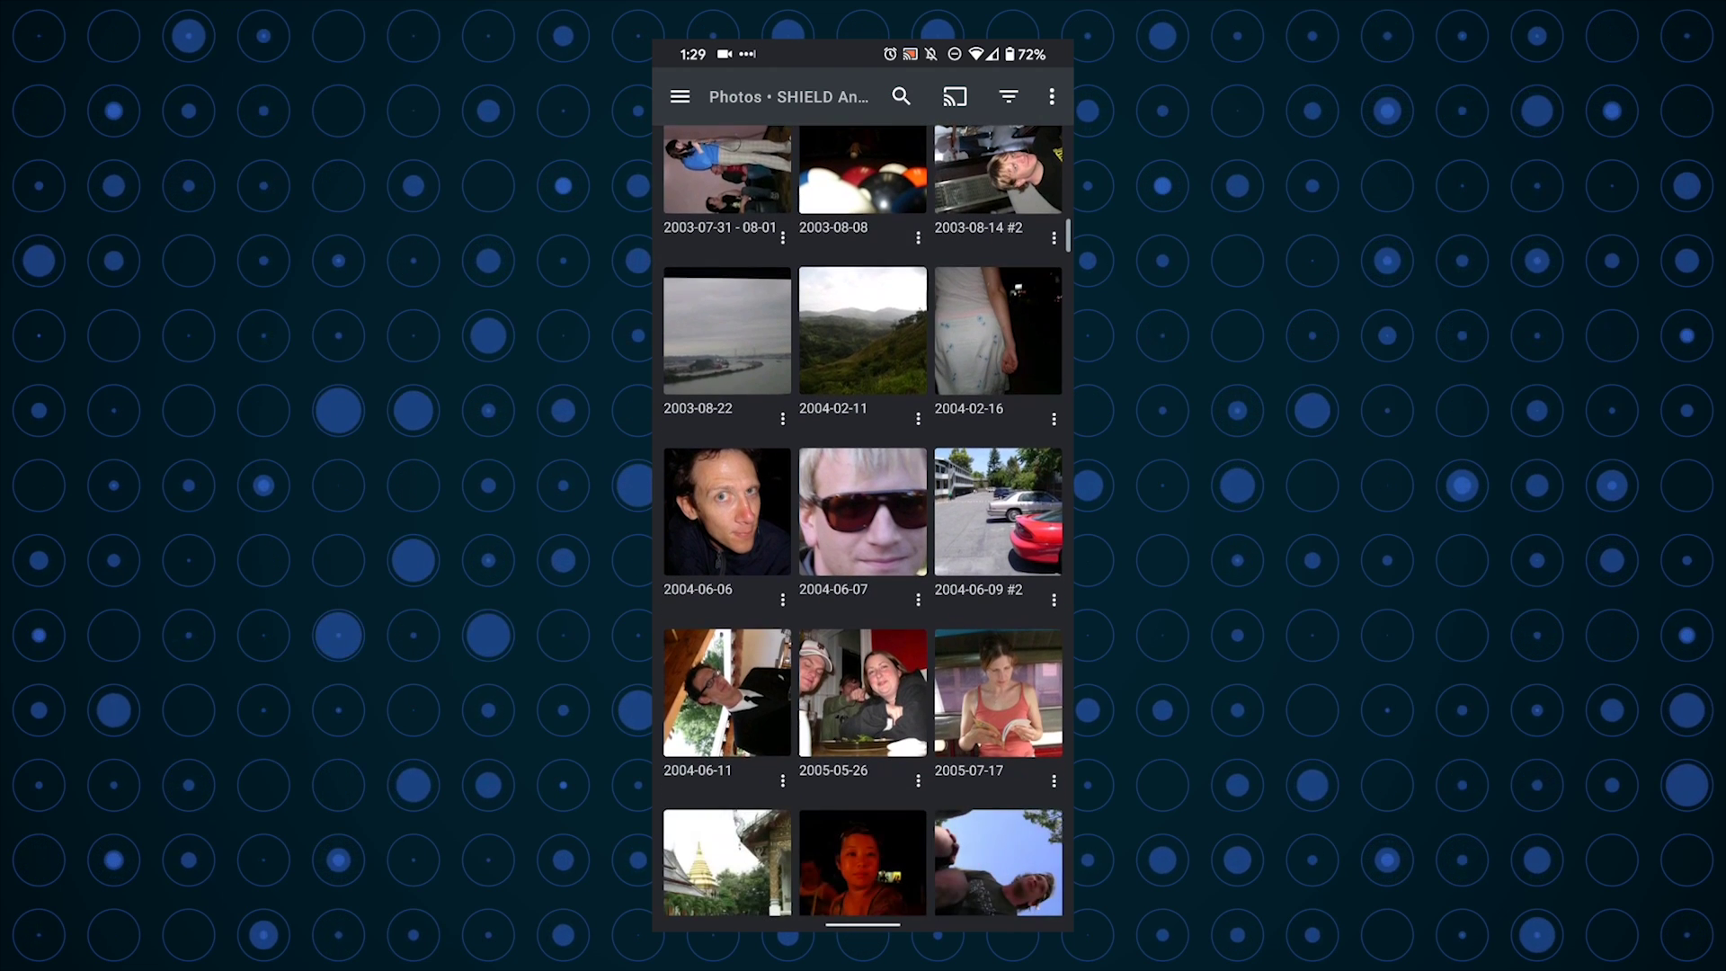
scroll(863, 521, "down", 3)
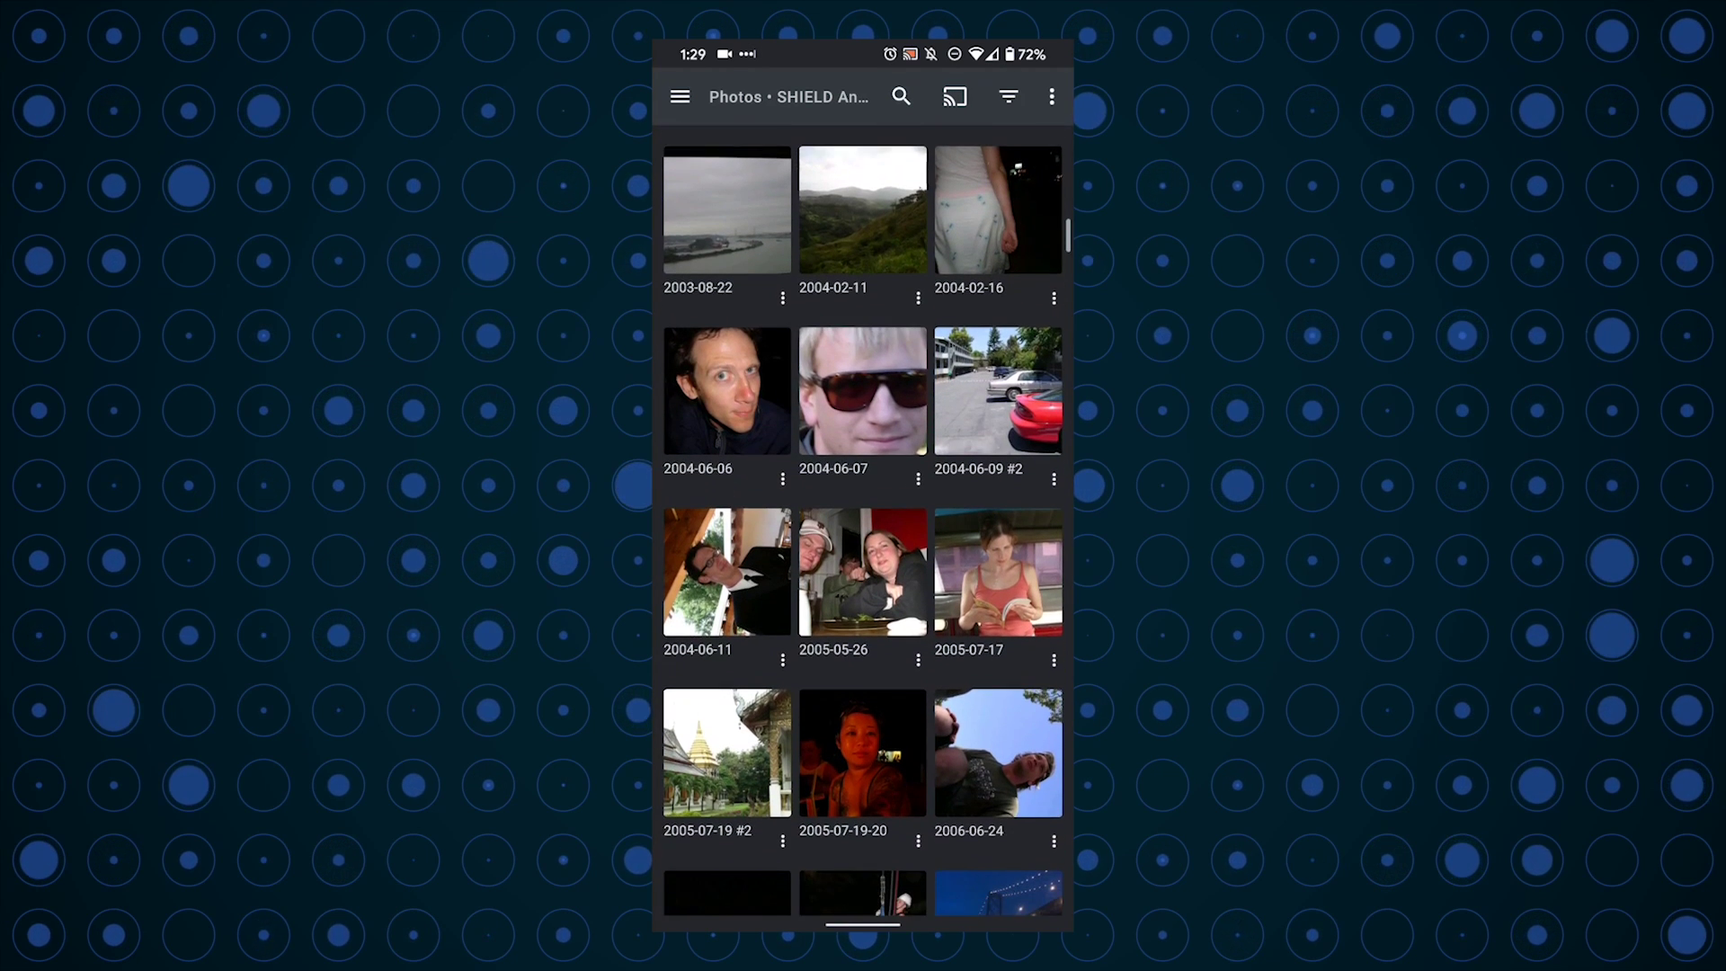
scroll(863, 522, "down", 4)
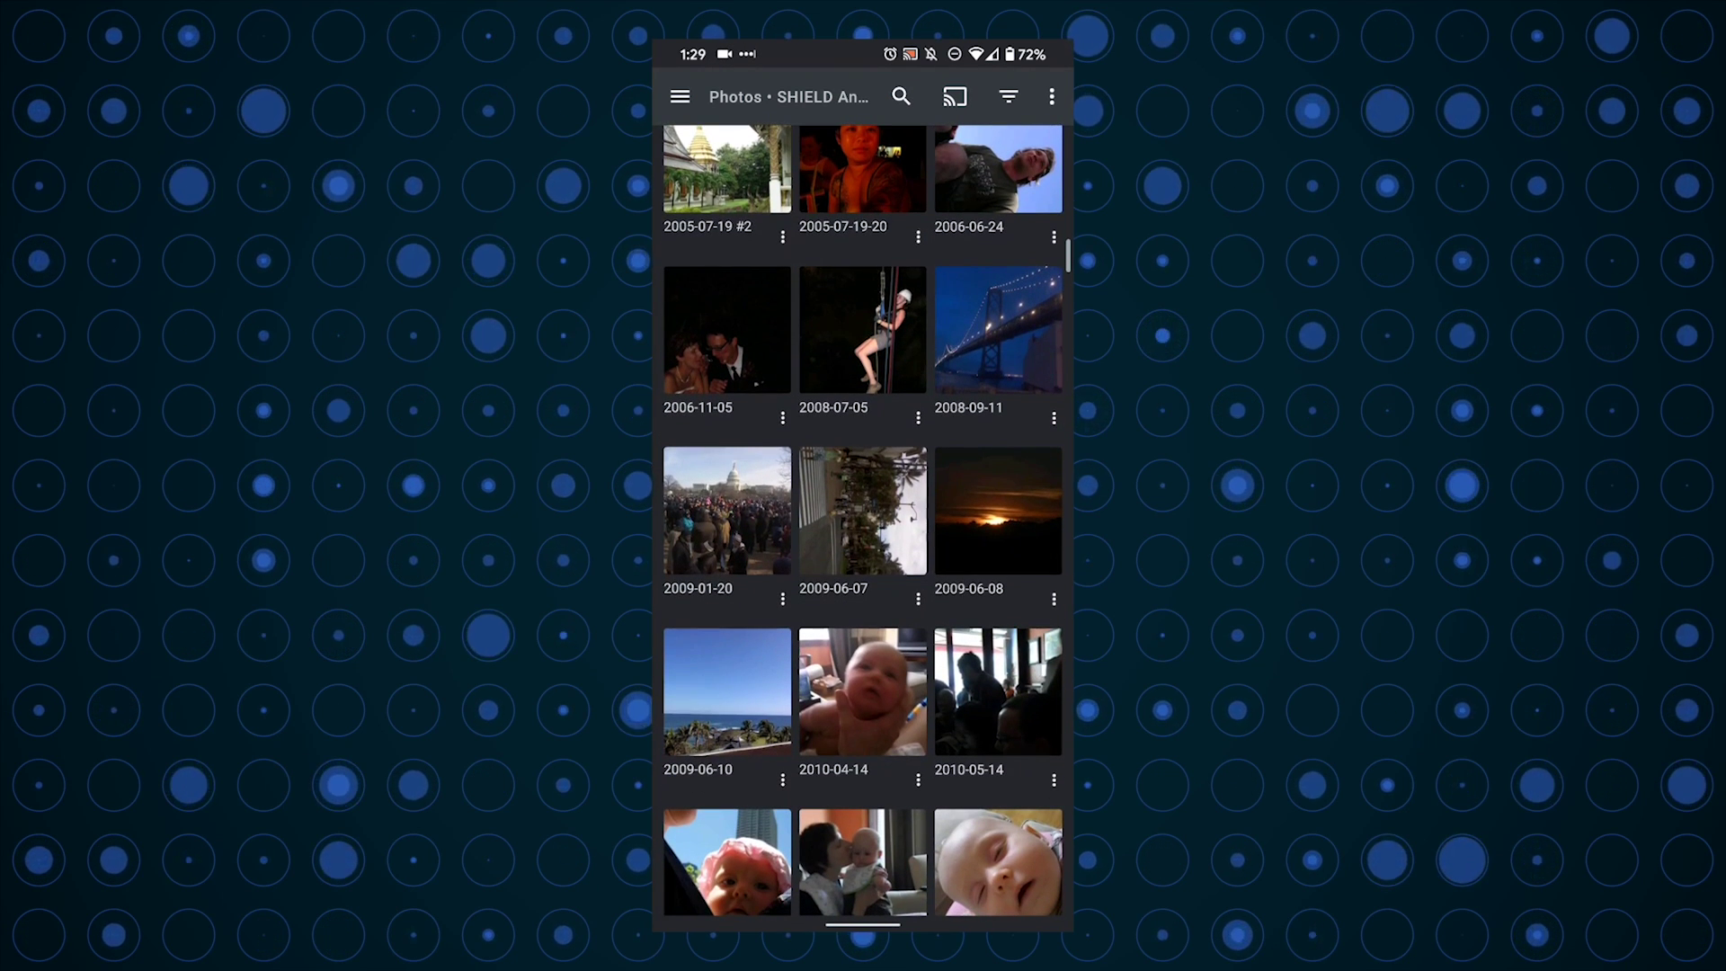
left_click(998, 329)
left_click(723, 194)
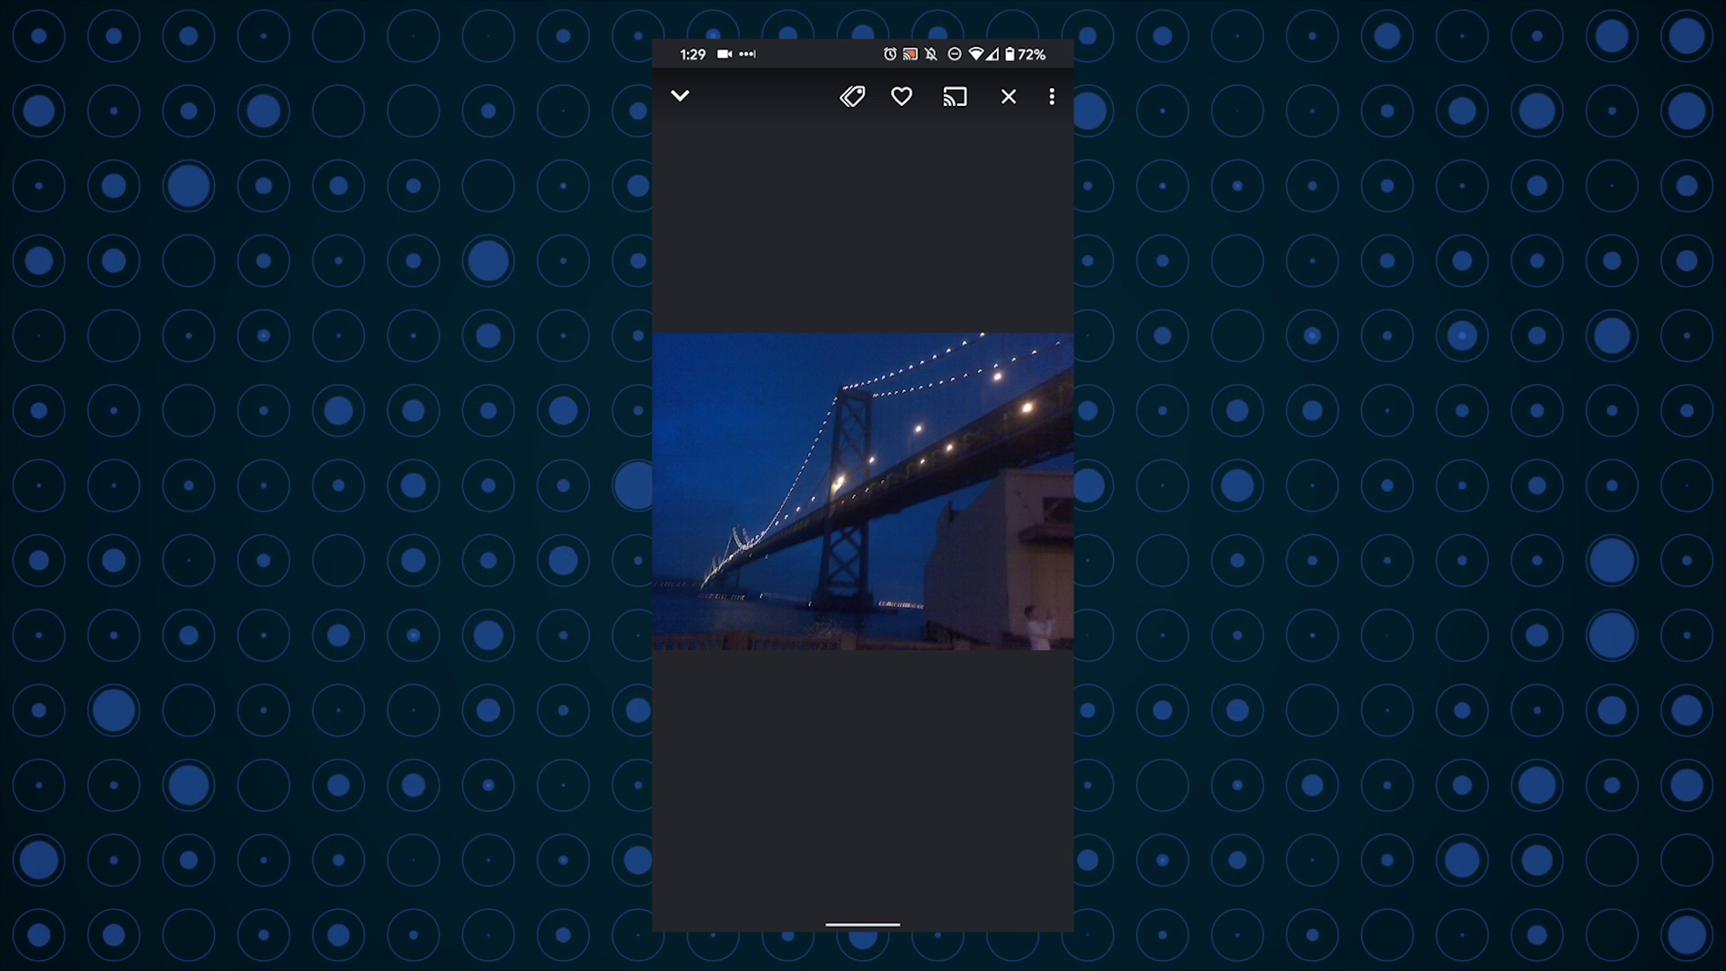
key("Escape")
left_click(680, 96)
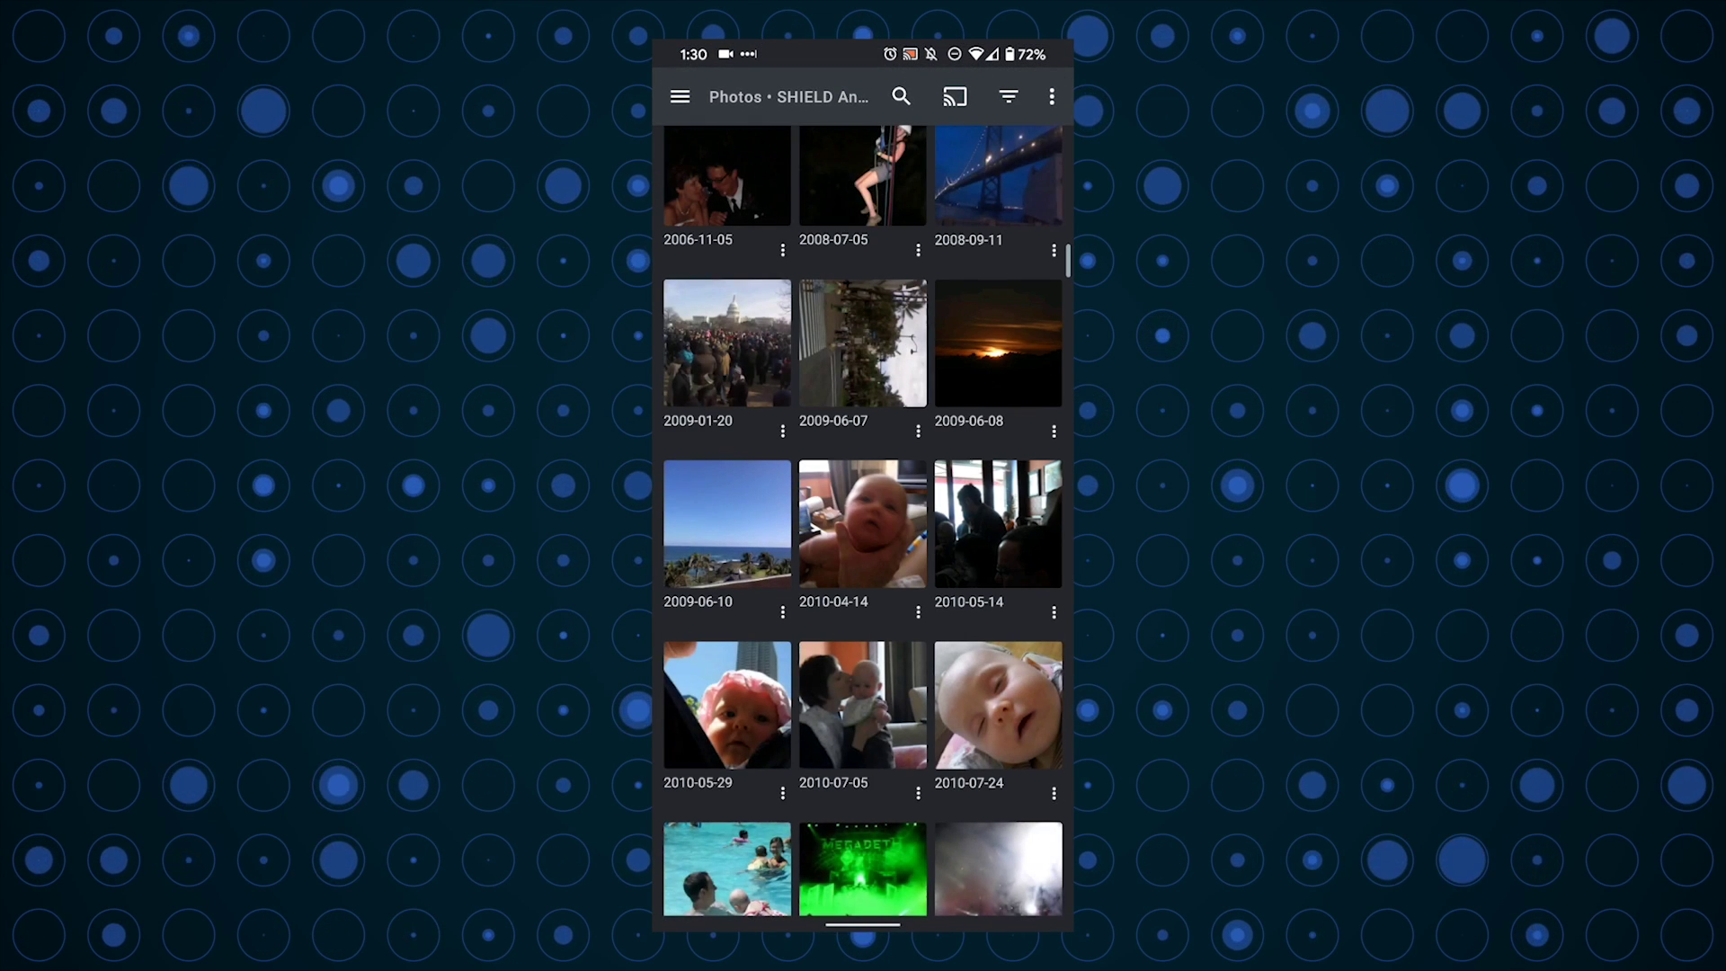
Mark the seaside photo in album 2009-06-10 as a favorite and return to the Photos library.
left_click(728, 524)
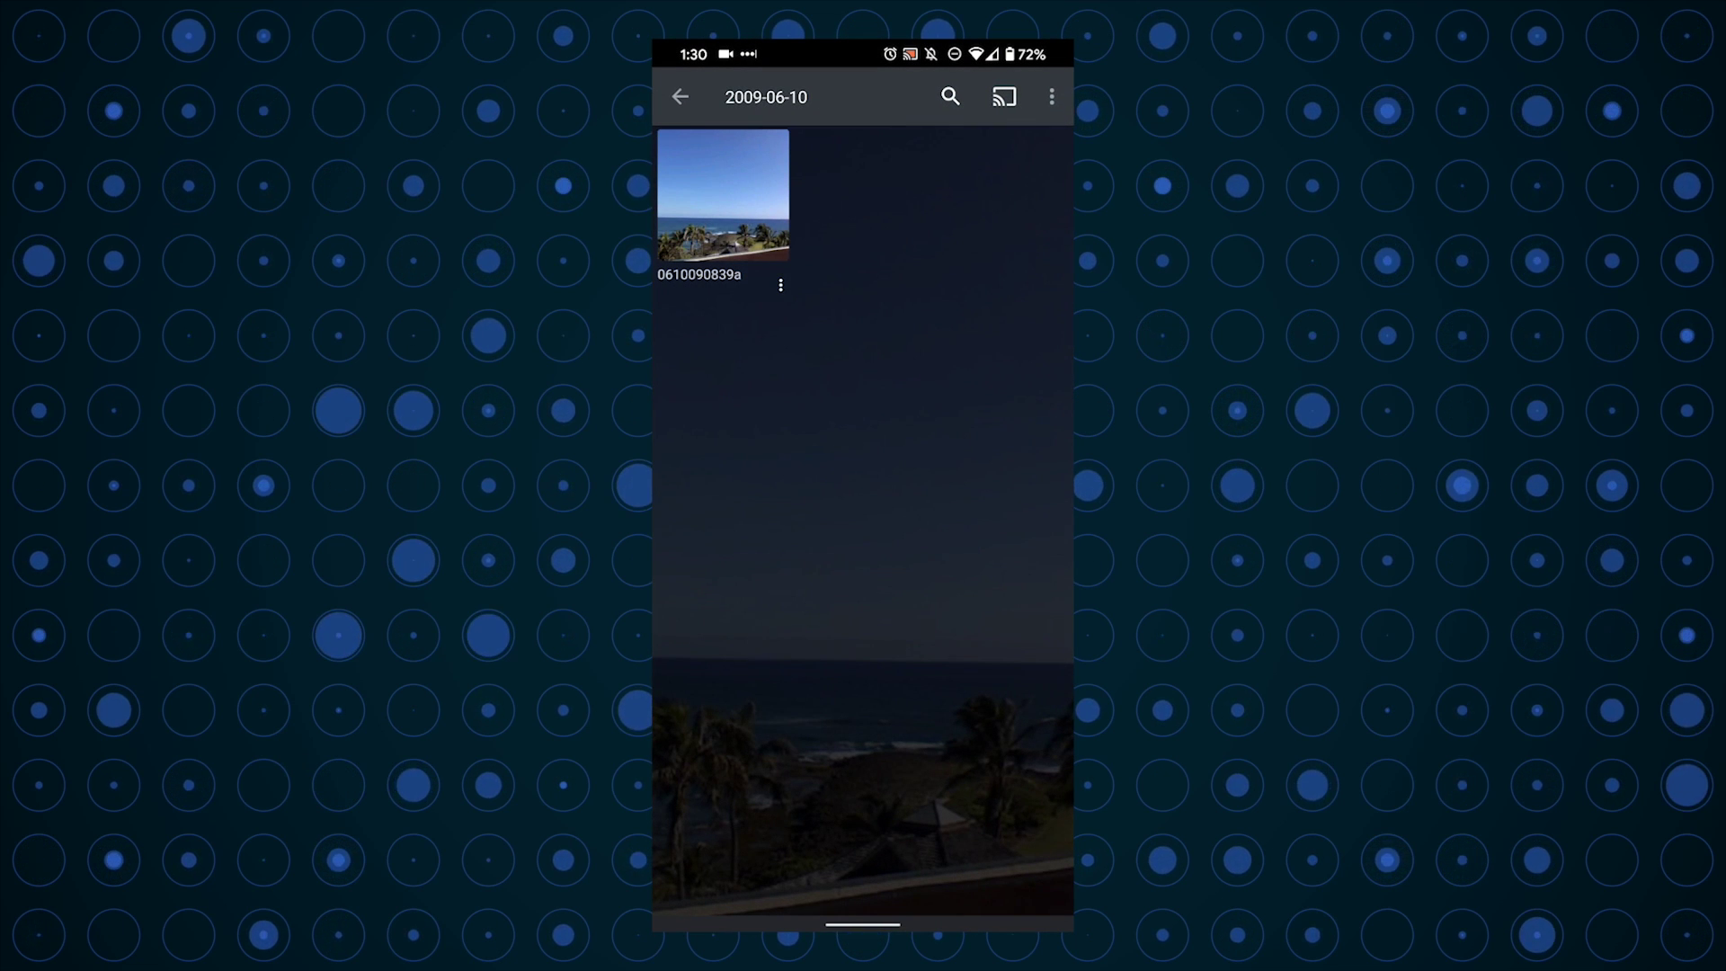
left_click(755, 232)
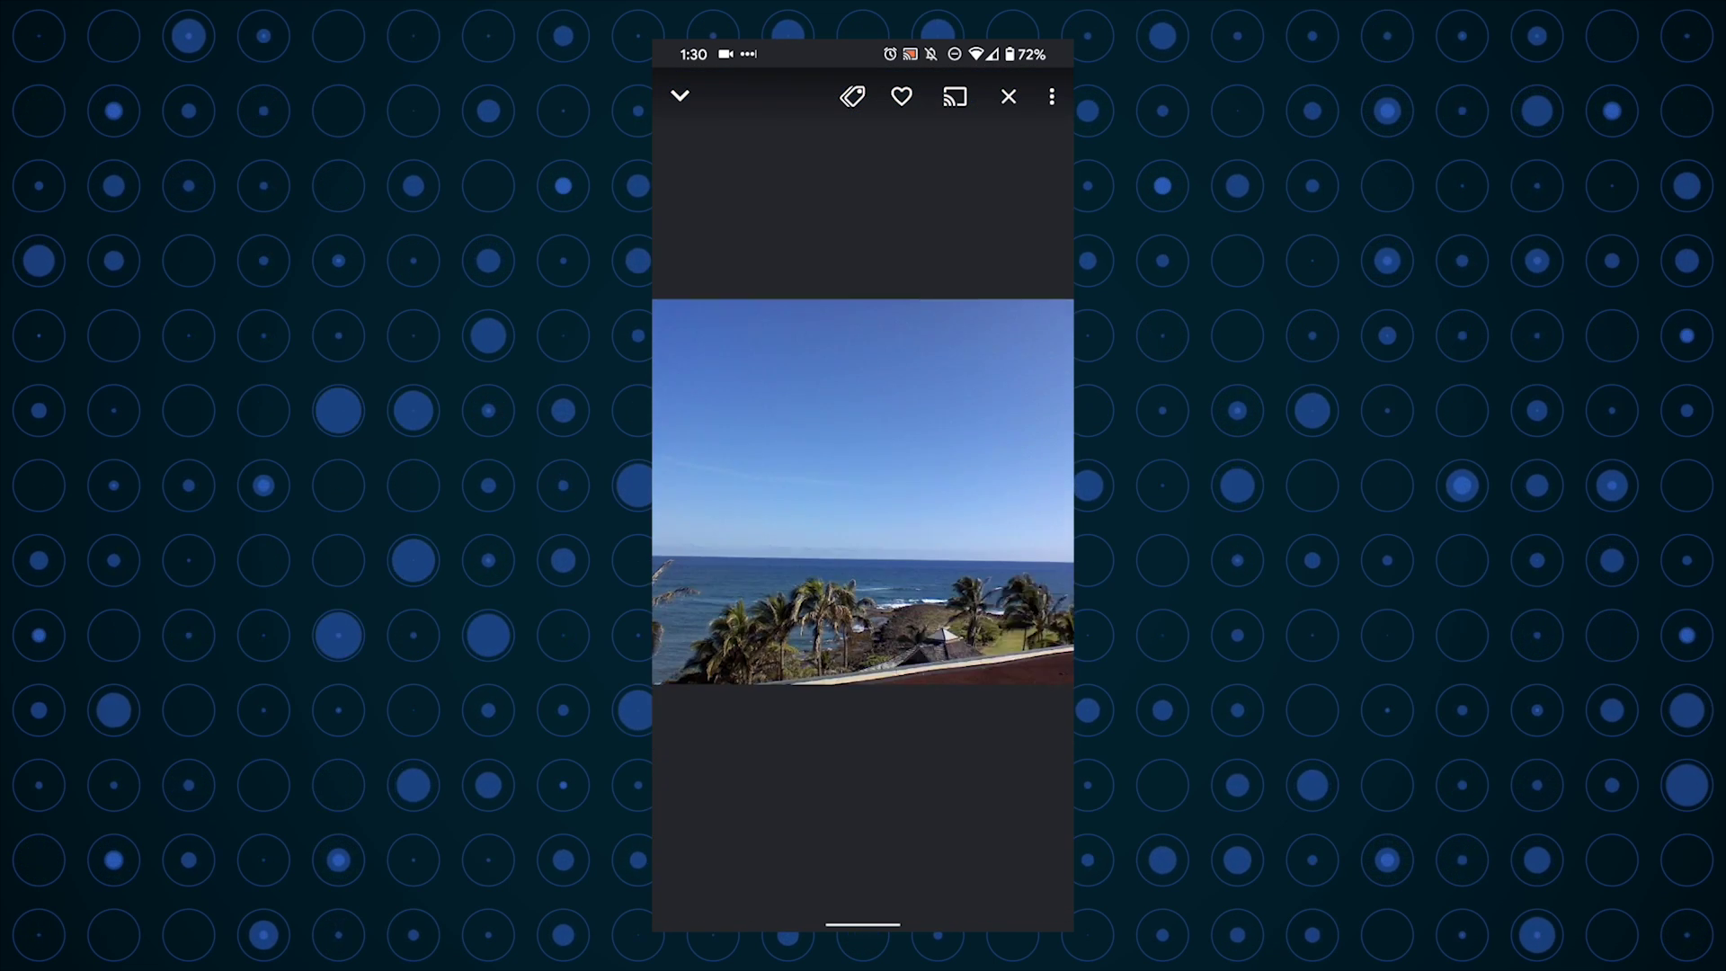
left_click(901, 96)
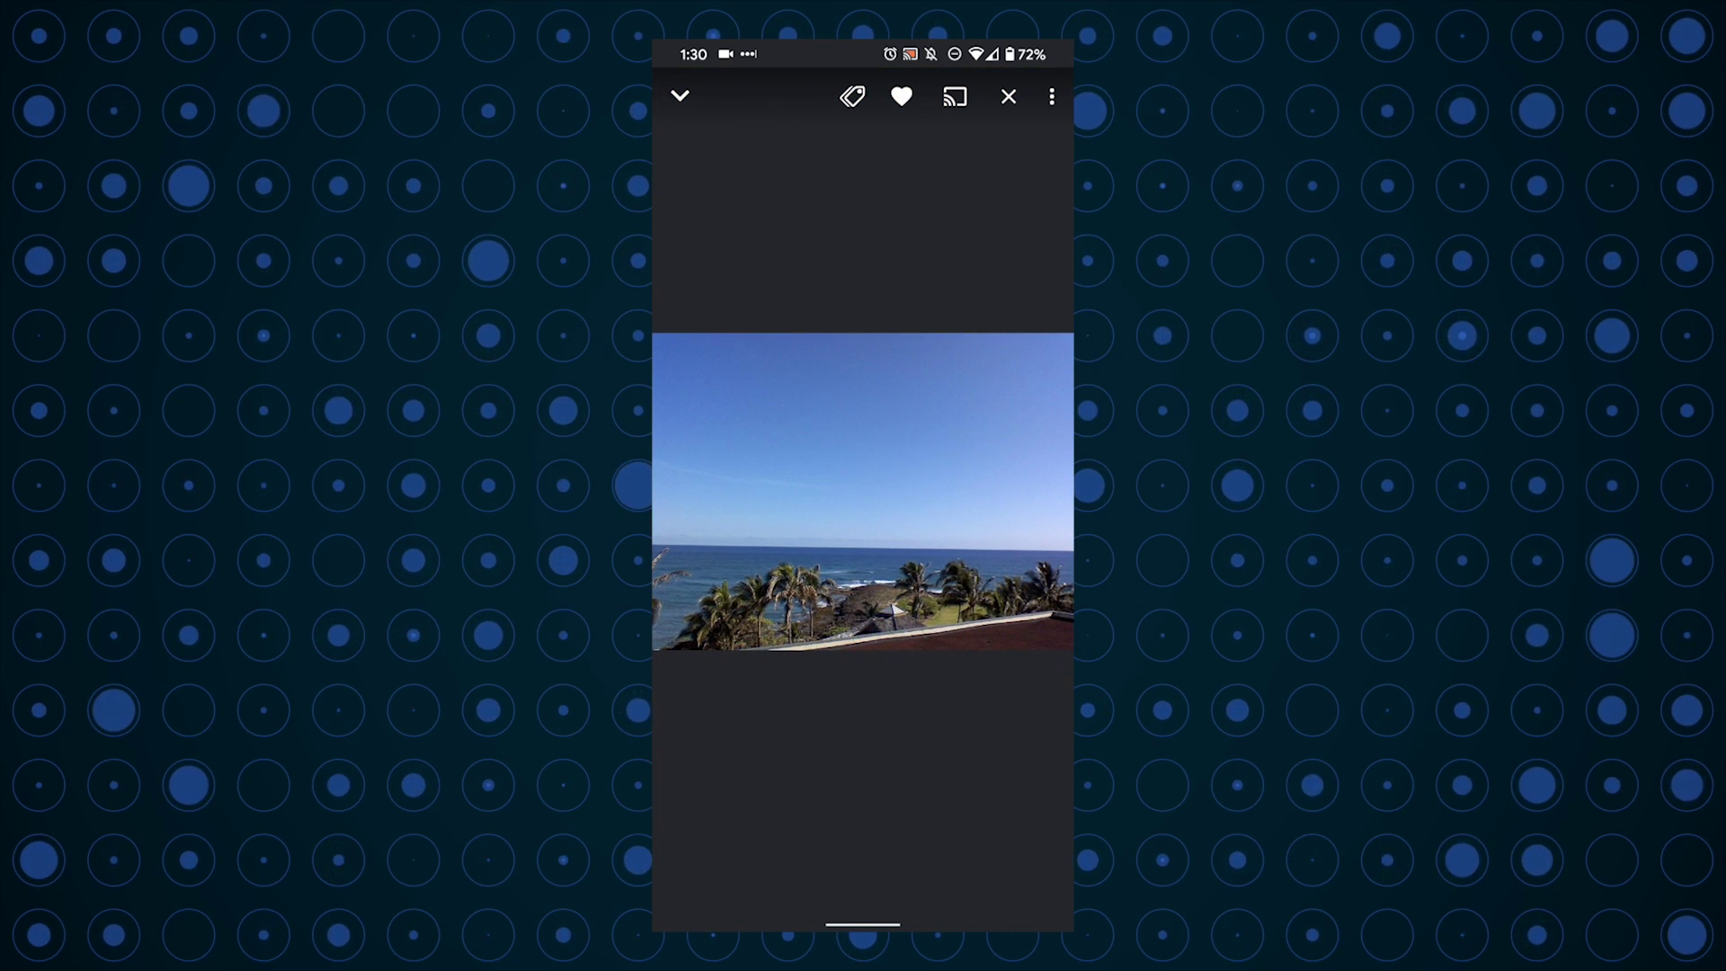
left_click(680, 95)
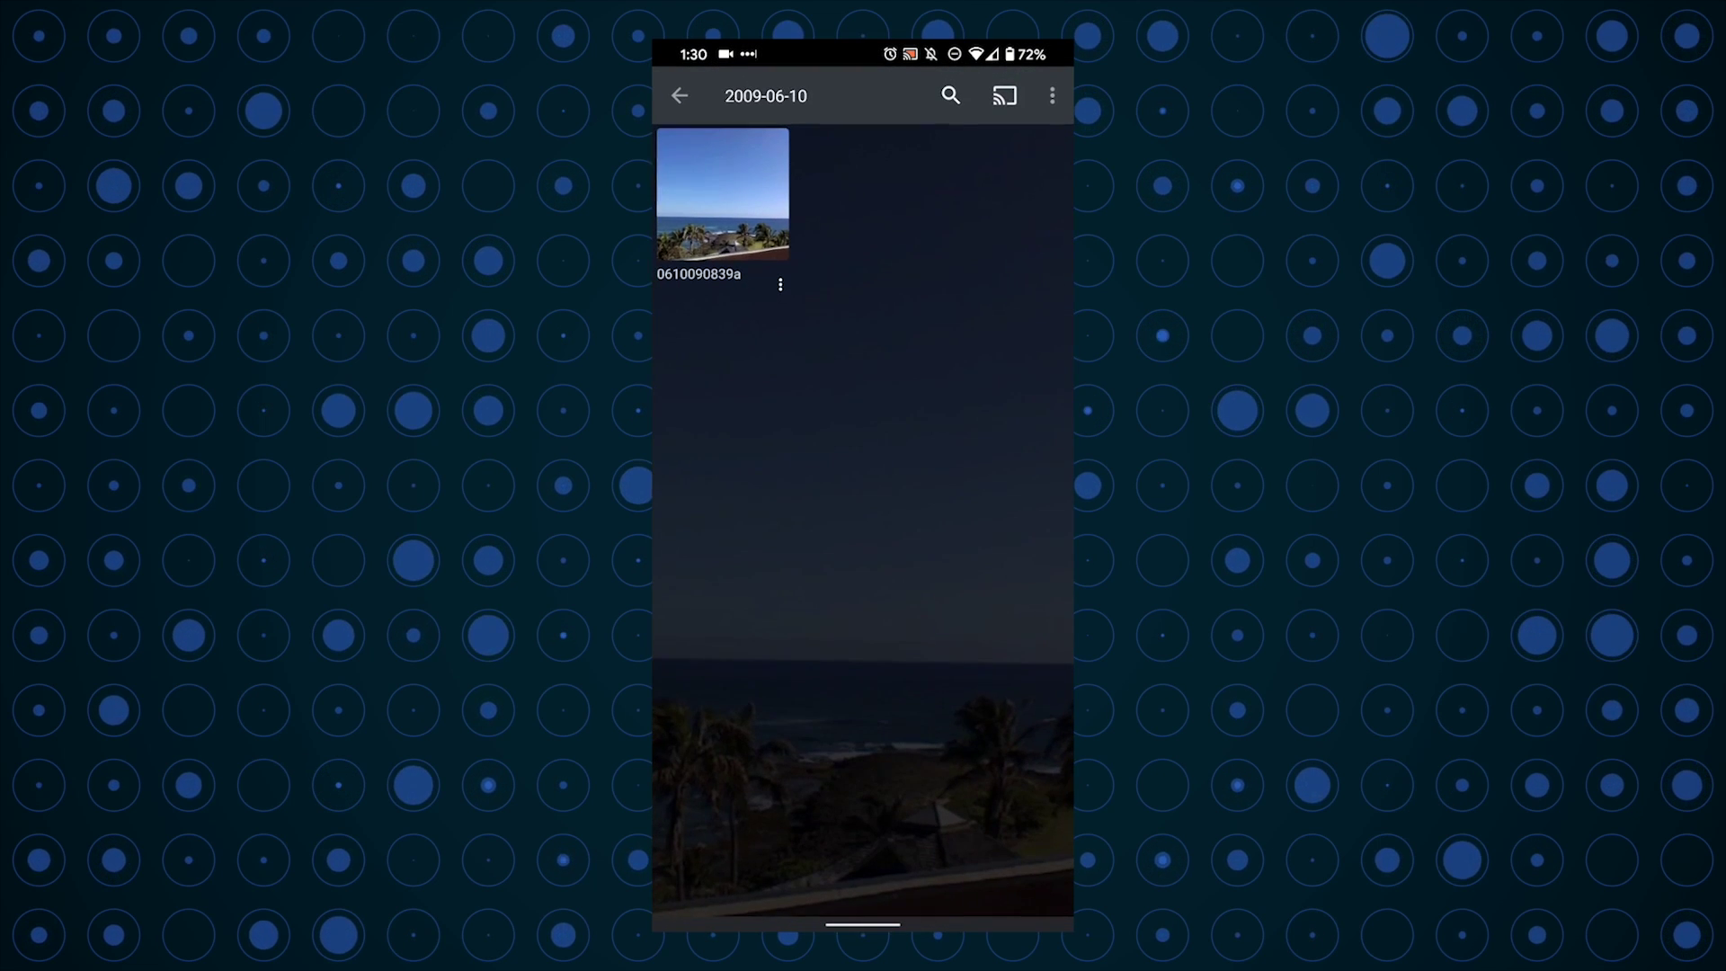
left_click(679, 97)
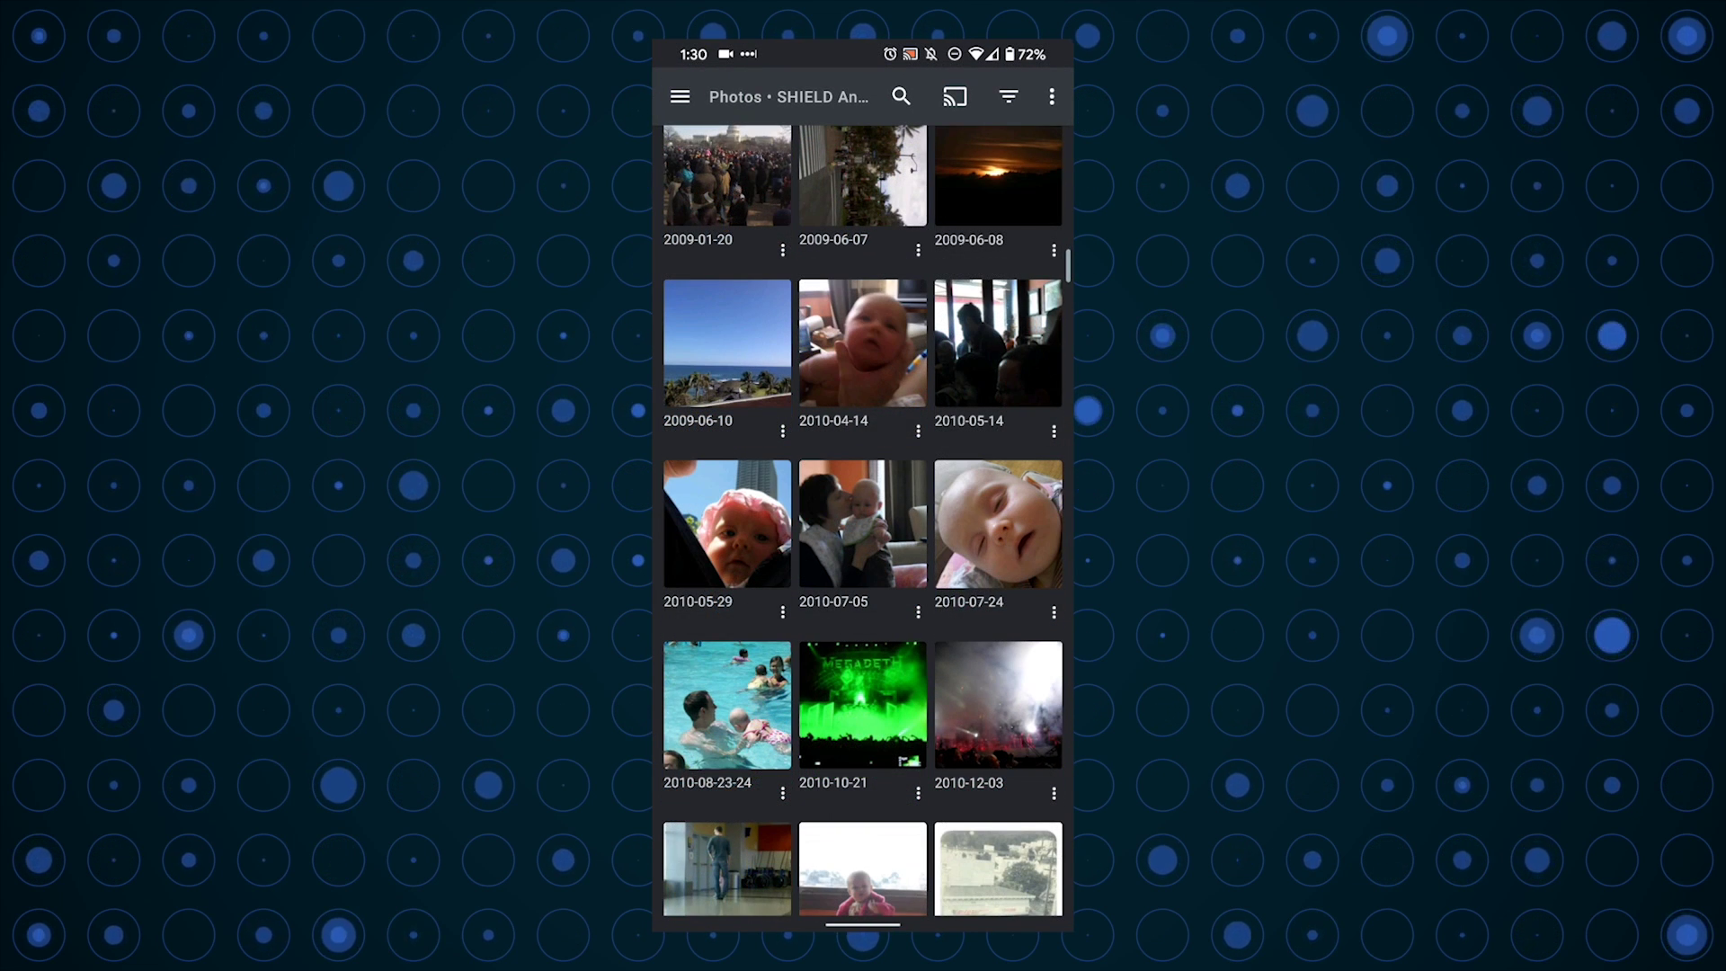
Open the Camera Upload options in the app's settings.
left_click(680, 96)
left_click(990, 103)
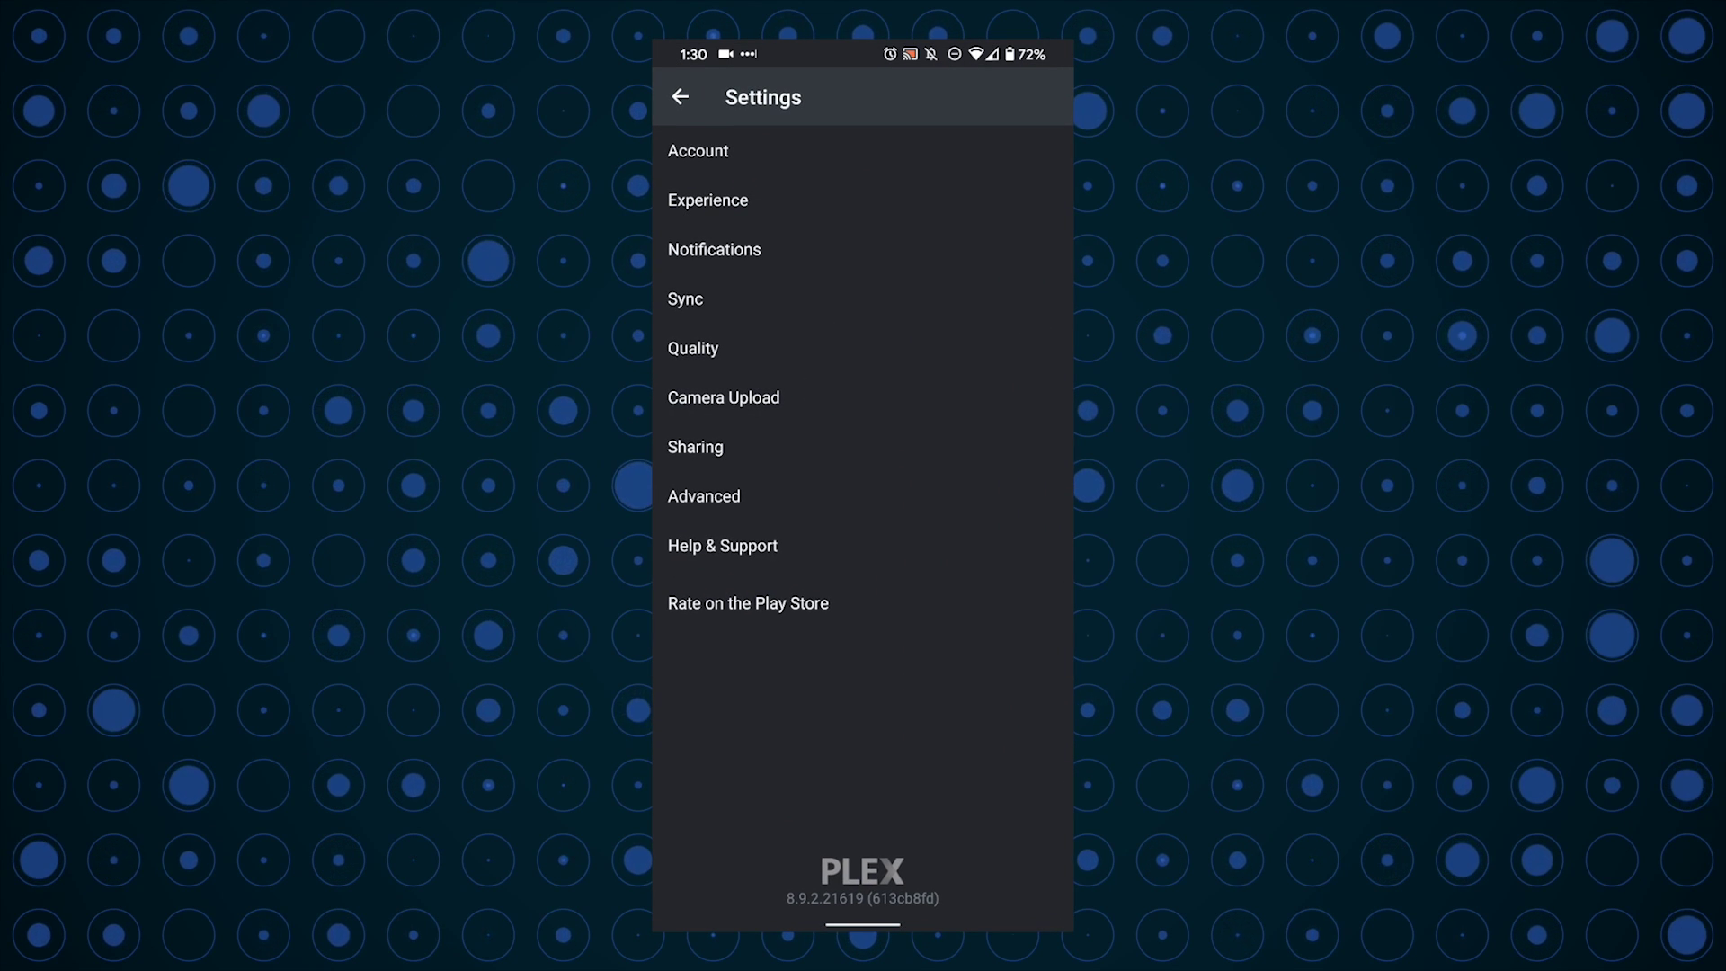
left_click(724, 397)
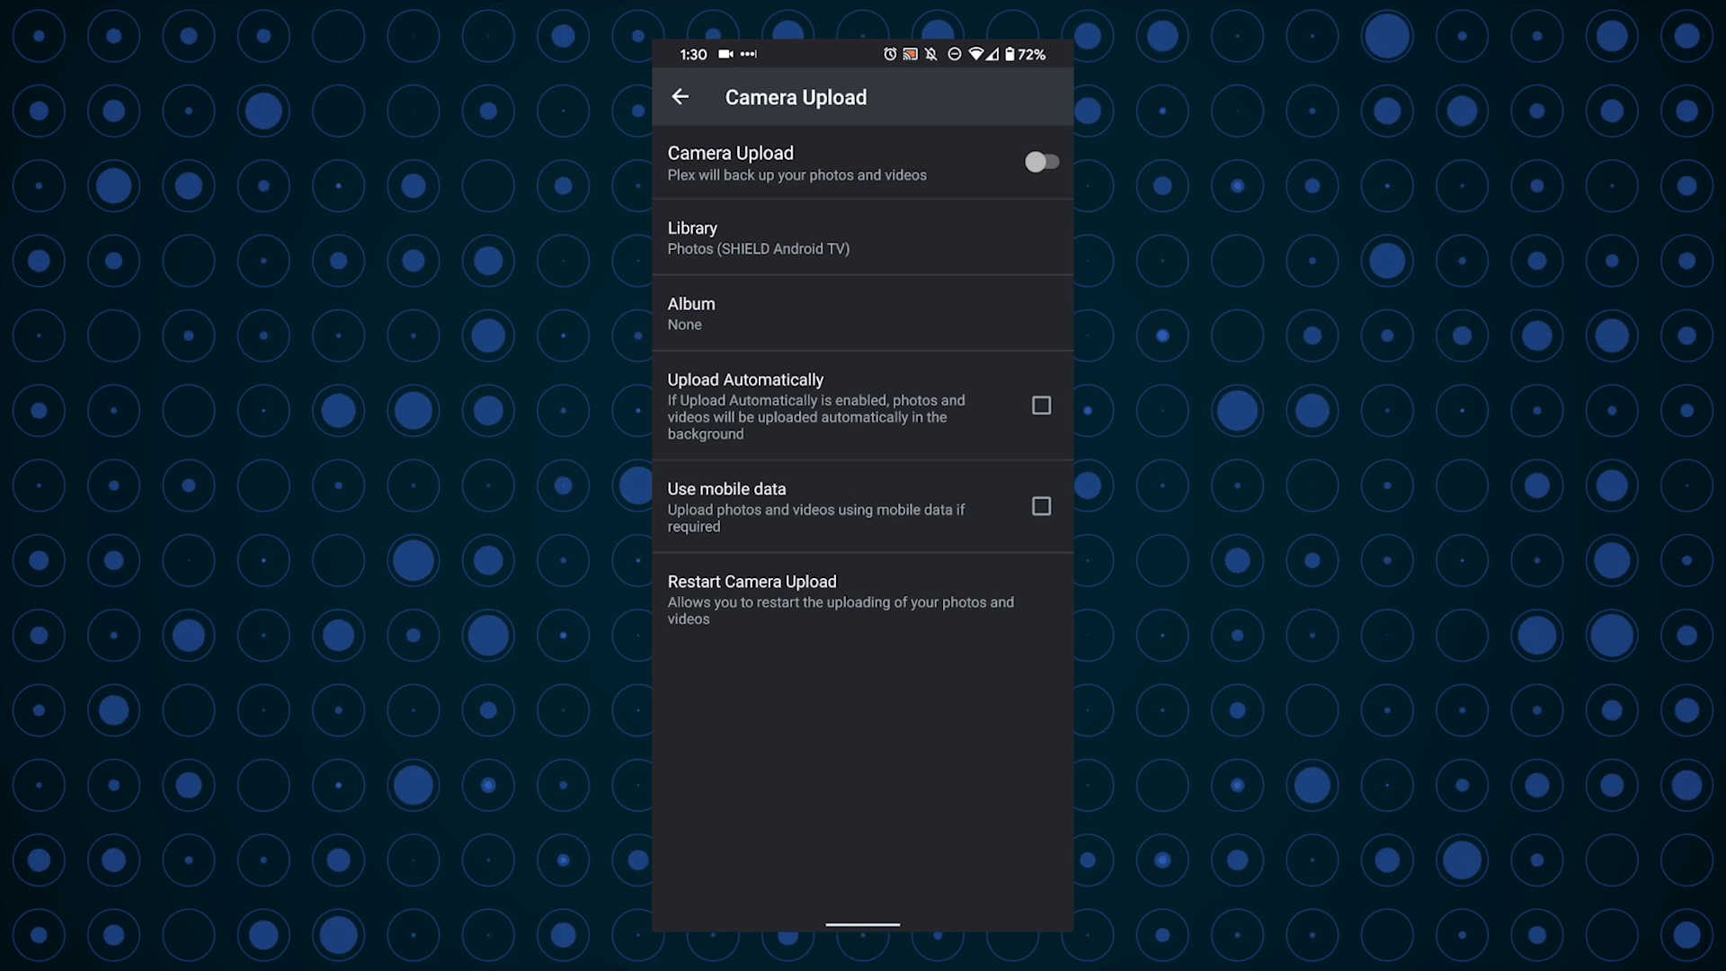